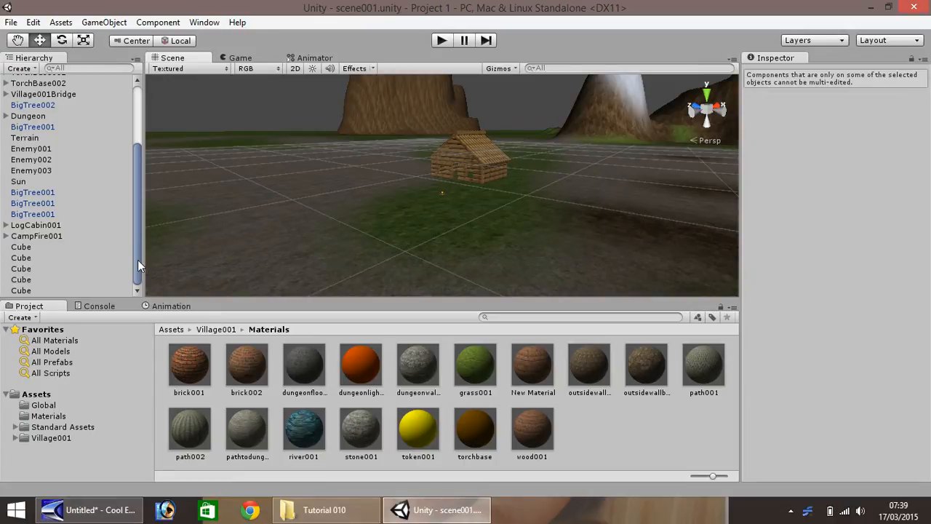
Step: Set the terrain to Paint Texture with the grass texture, the first soft round brush and a brush size of 32
drag(138, 260, 135, 195)
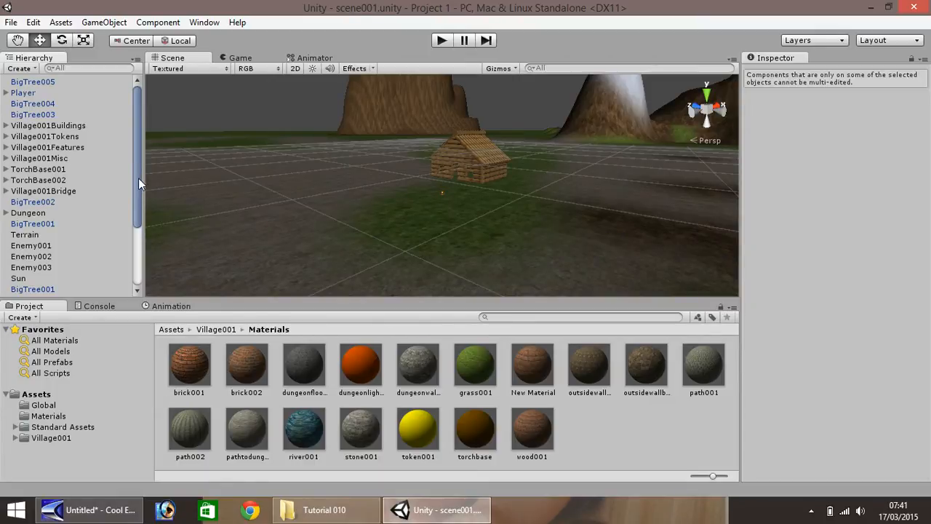
scroll(384, 217, down, 10)
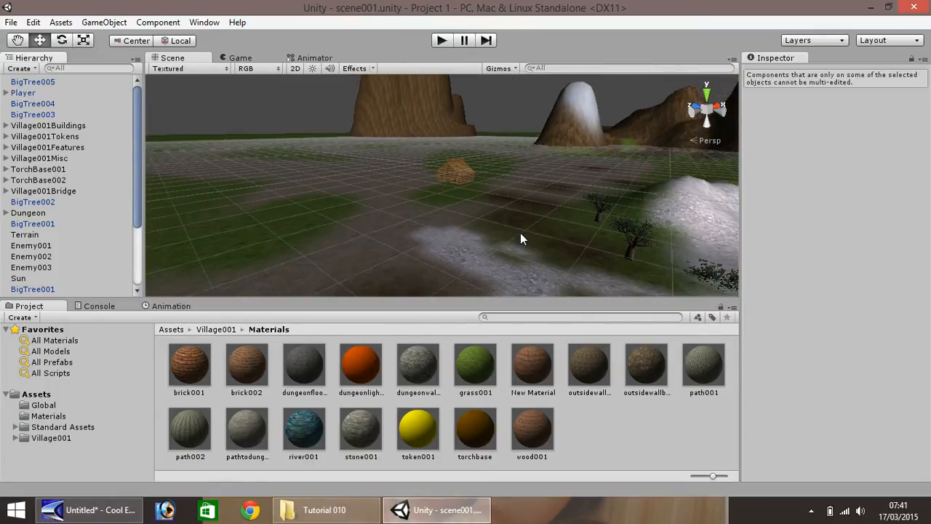
click(18, 42)
drag(482, 209, 371, 200)
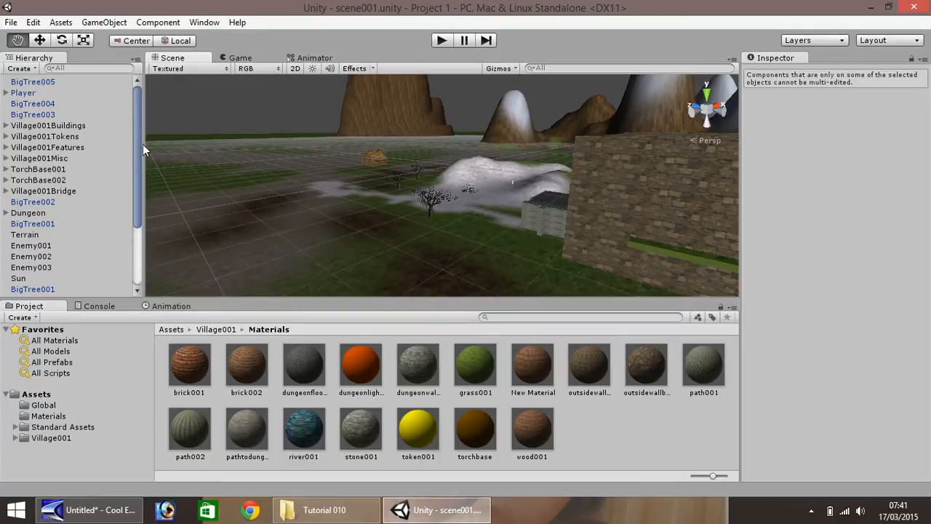
drag(138, 147, 133, 206)
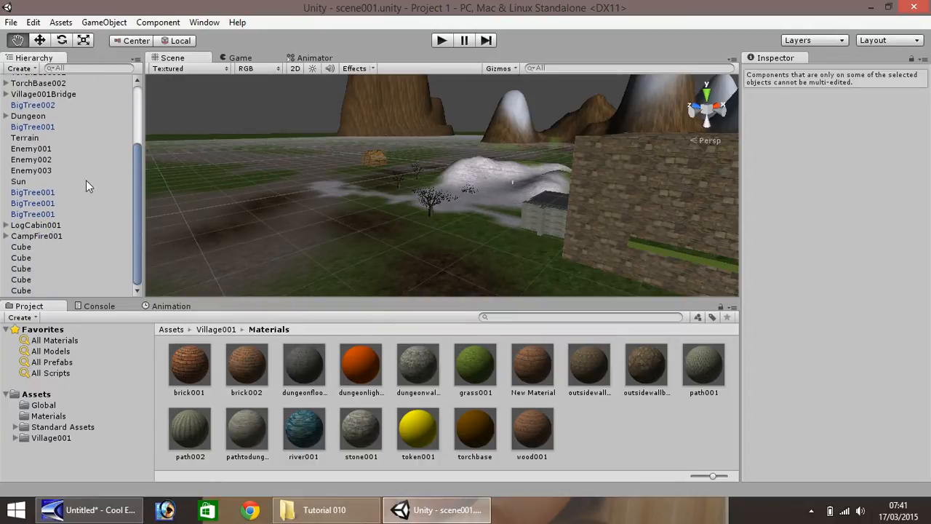
click(34, 138)
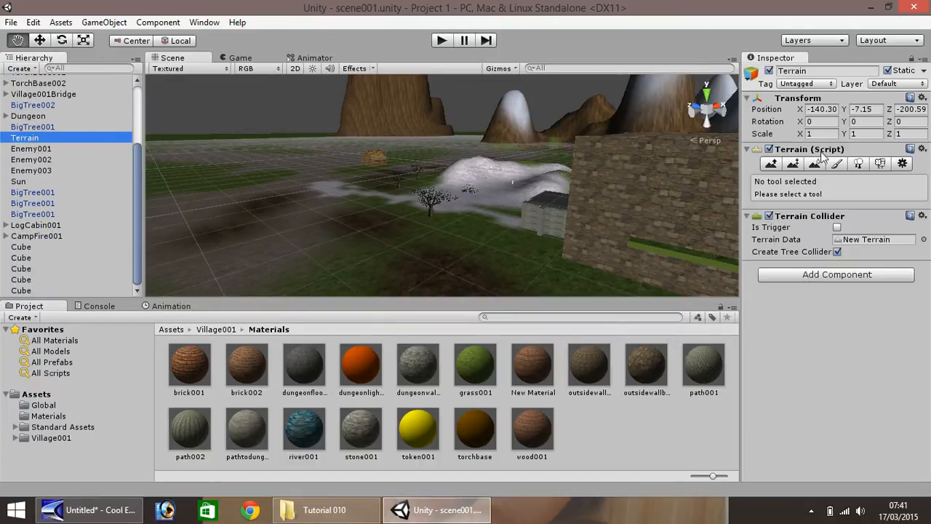
click(838, 164)
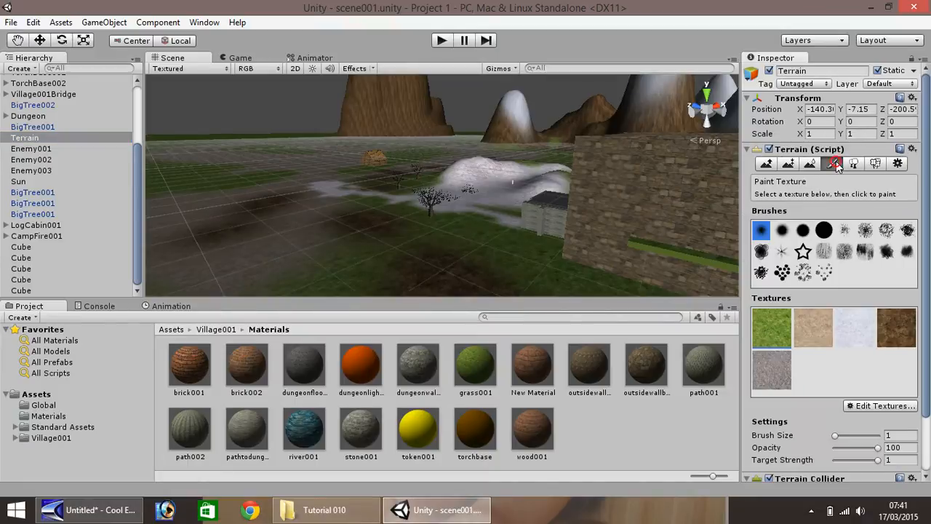
click(777, 329)
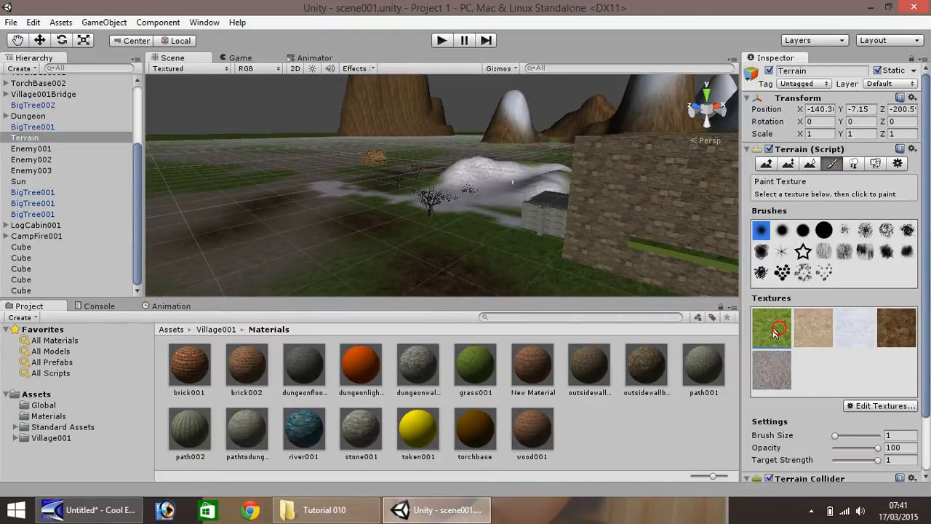
click(823, 230)
click(760, 229)
drag(835, 438, 848, 438)
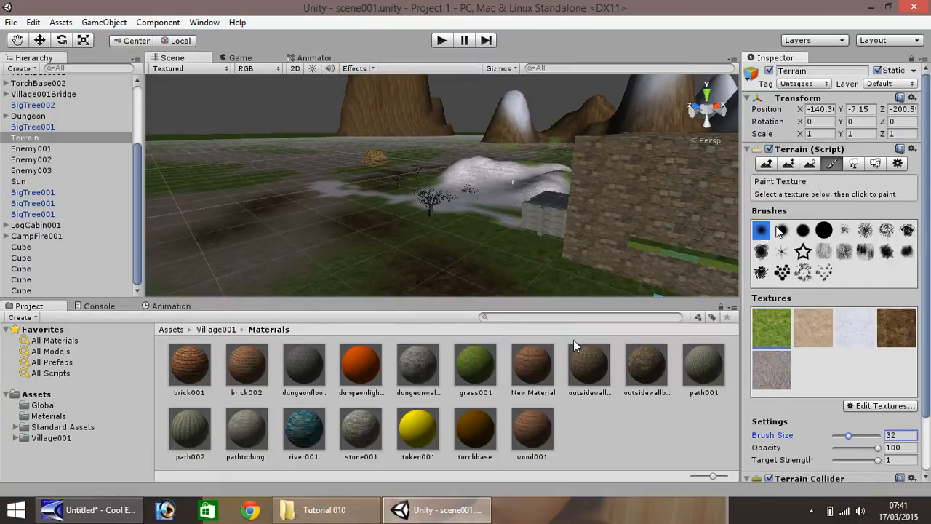
mouse_move(268, 222)
mouse_down()
mouse_move(232, 230)
mouse_move(325, 275)
mouse_move(247, 227)
mouse_move(259, 152)
mouse_move(184, 156)
mouse_move(327, 173)
mouse_up()
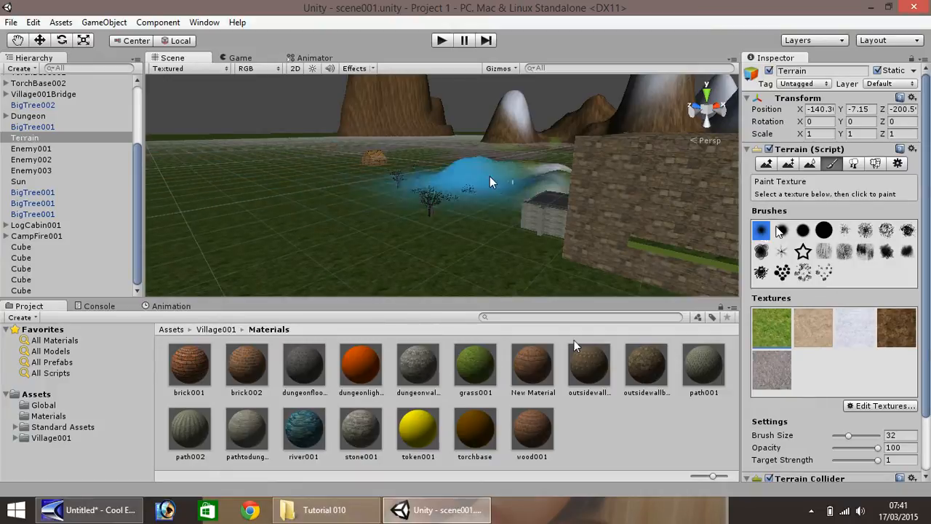
drag(538, 153, 447, 158)
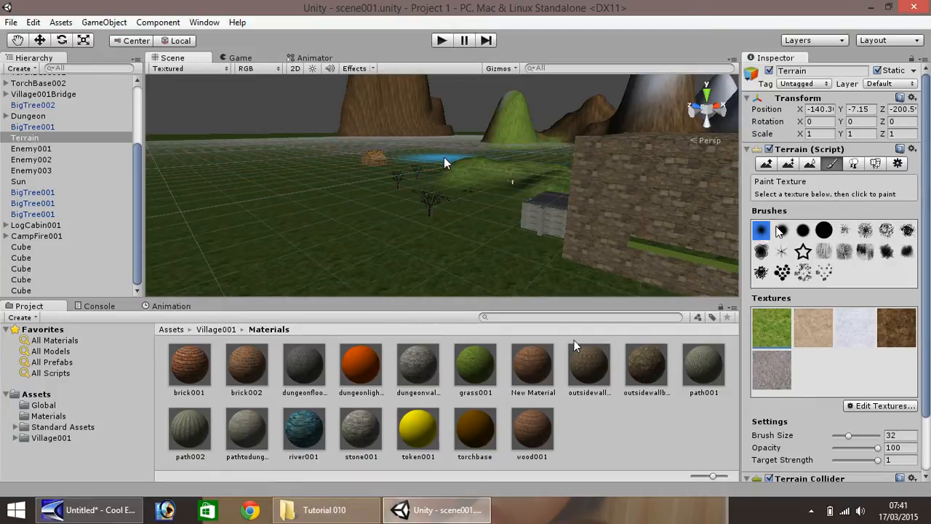
key(ctrl+z)
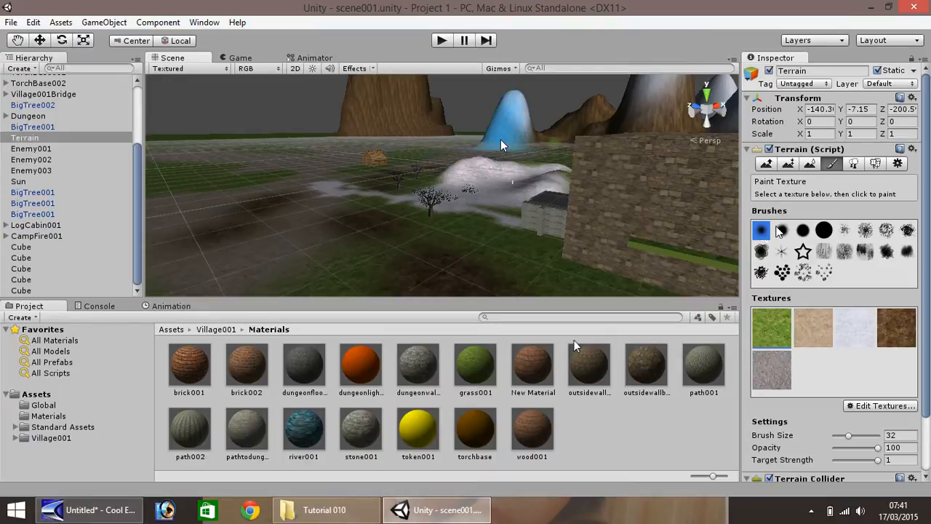
Step: Paint grass over the dirt and snow patches on the plain, the low hill and the ground towards the mountains
click(321, 258)
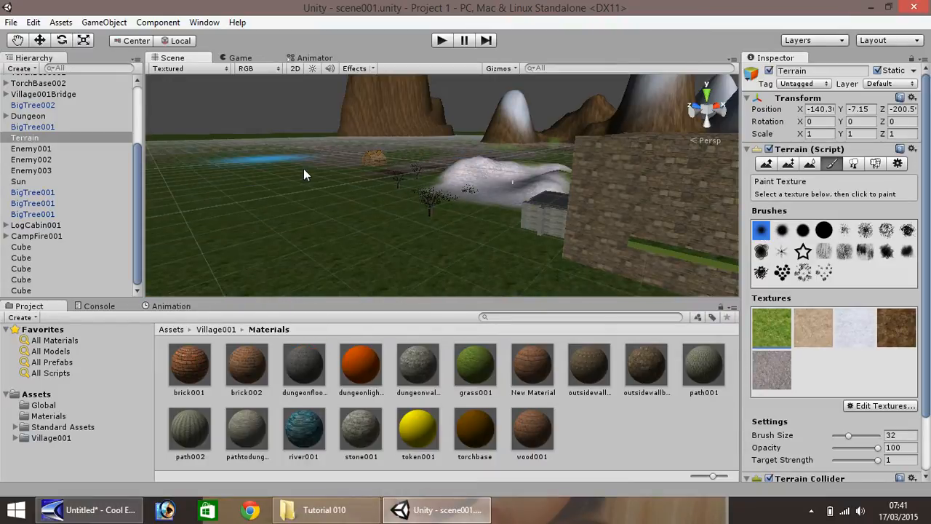
mouse_move(415, 178)
mouse_down()
mouse_move(473, 185)
mouse_move(493, 175)
mouse_move(426, 154)
mouse_up()
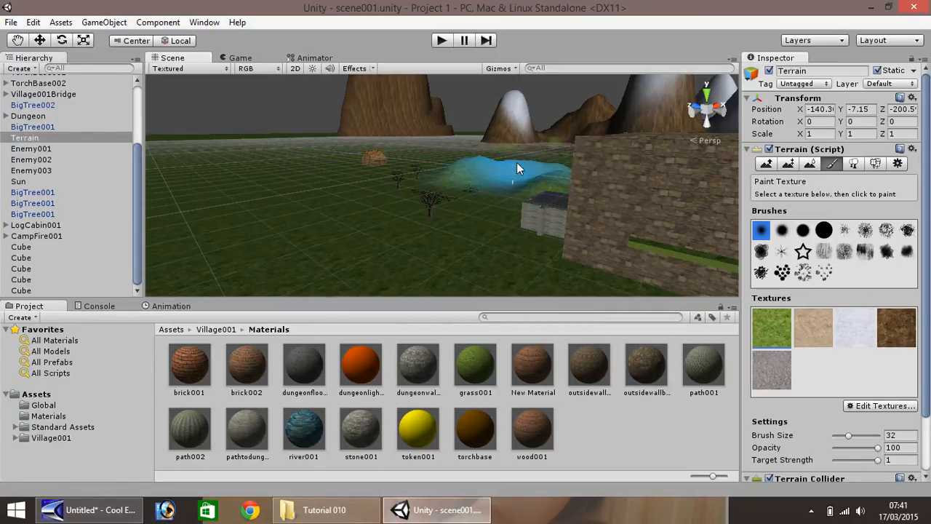
scroll(566, 198, up, 2)
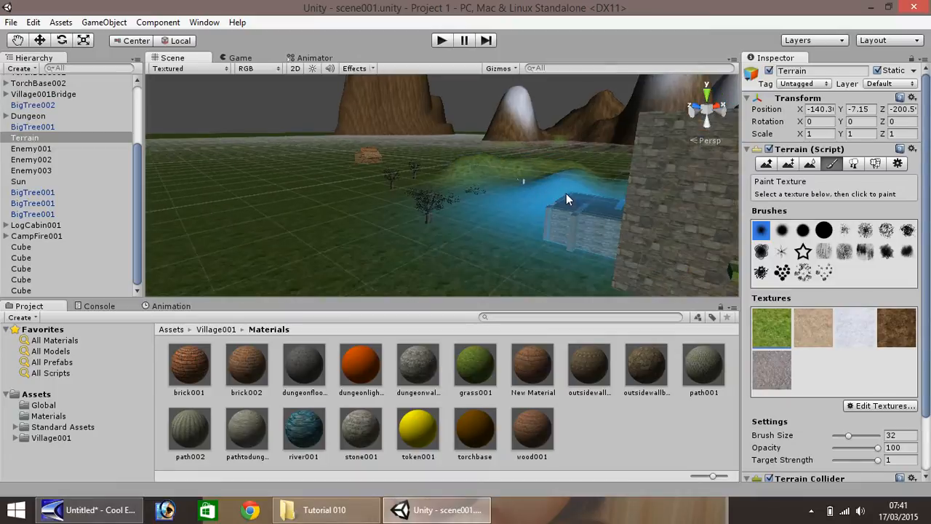
scroll(567, 193, up, 3)
click(21, 38)
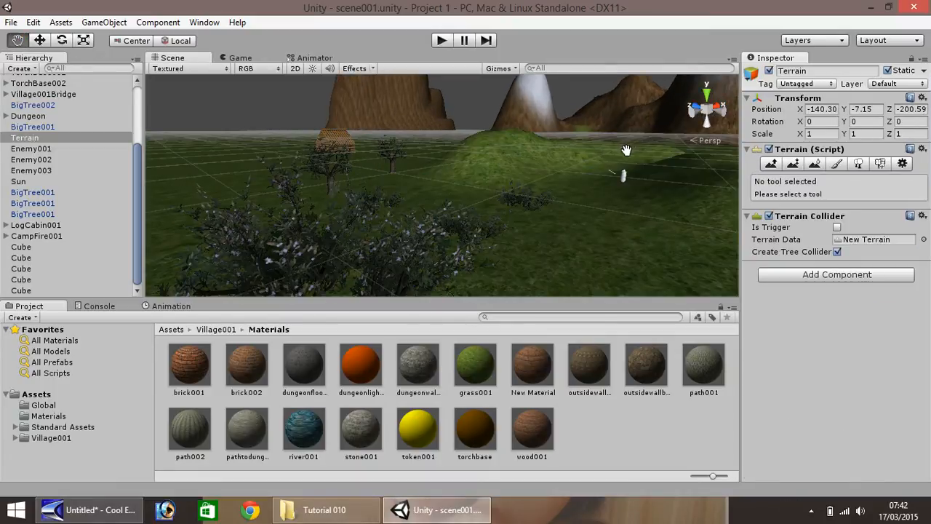
drag(627, 150, 389, 243)
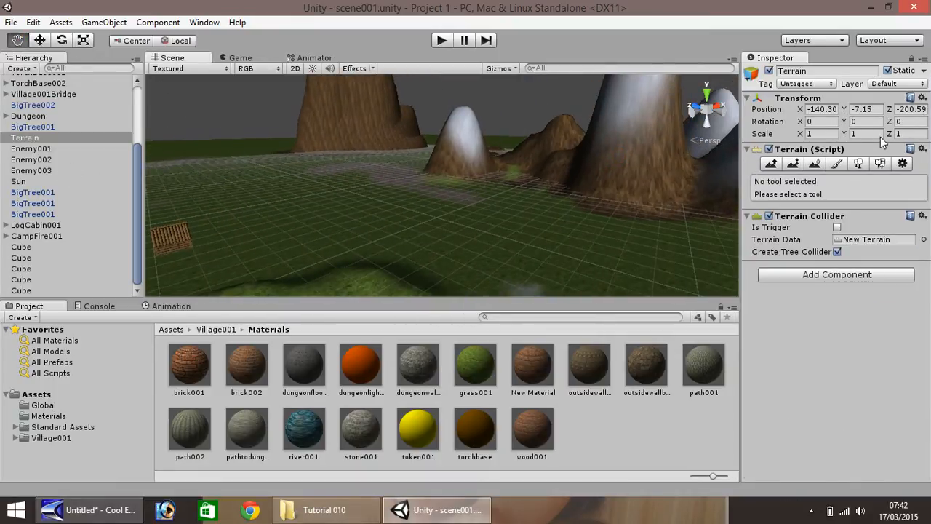
click(39, 40)
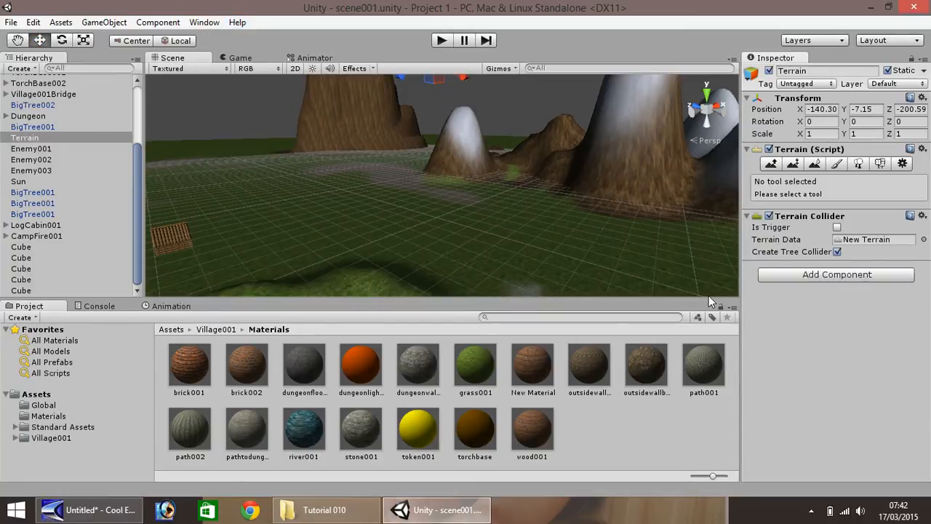
click(836, 165)
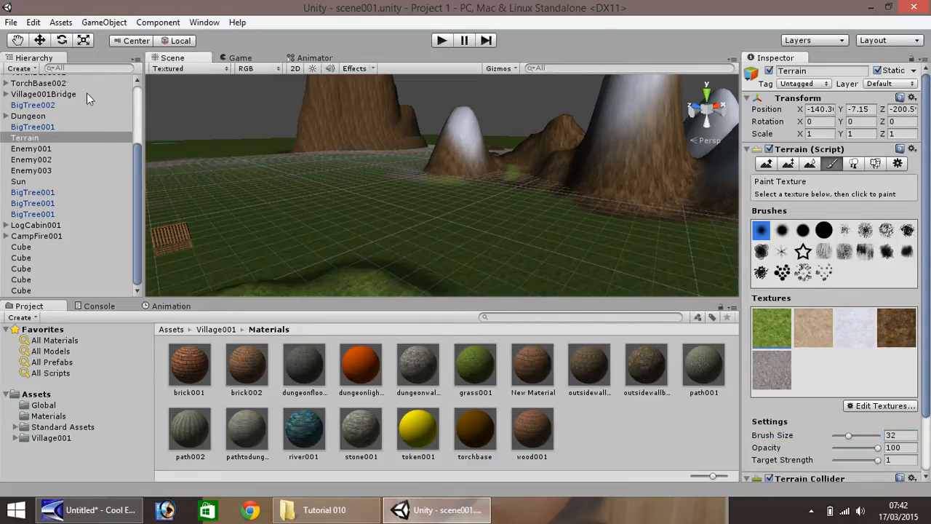
Step: Duplicate a wall log of the log cabin and move the copy out onto the open grass, to Z about -48.6
click(17, 41)
drag(255, 215, 458, 133)
right_drag(489, 166, 602, 240)
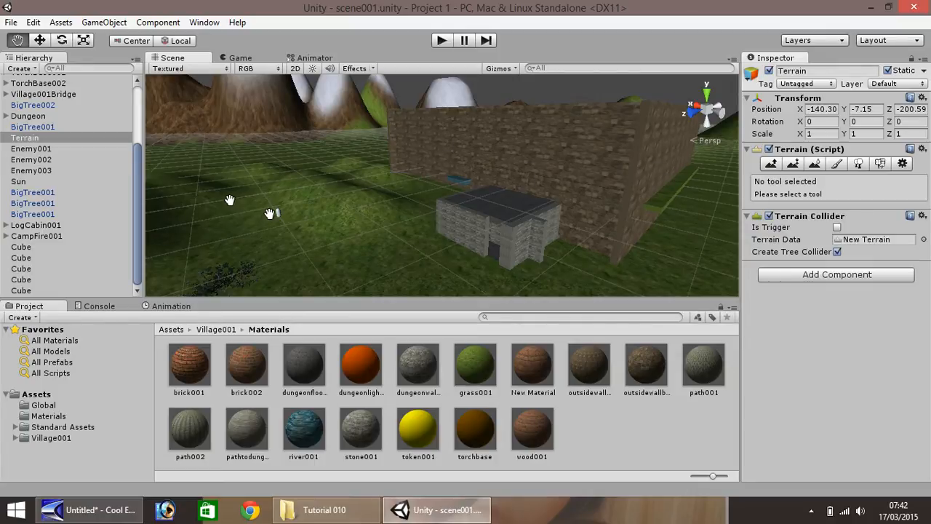
right_drag(206, 198, 875, 176)
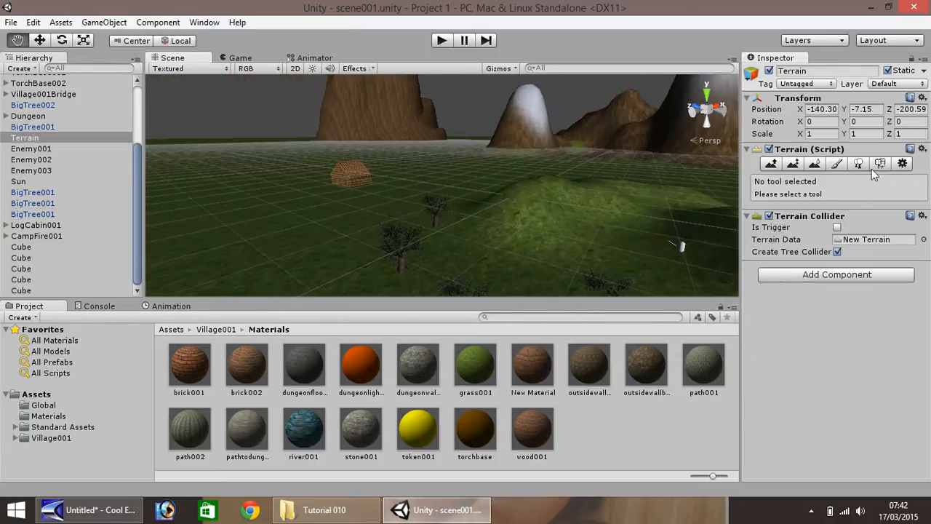
click(38, 40)
scroll(282, 180, up, 2)
scroll(282, 179, up, 2)
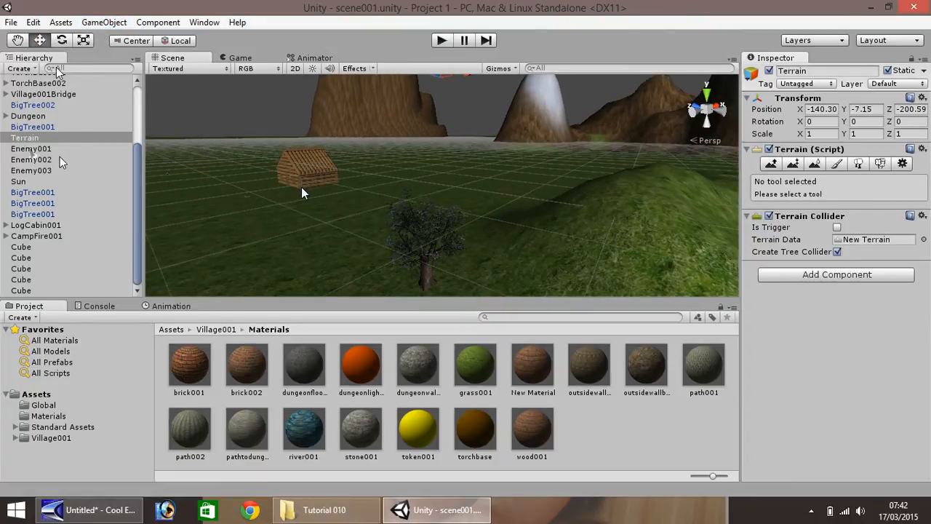
scroll(300, 186, up, 3)
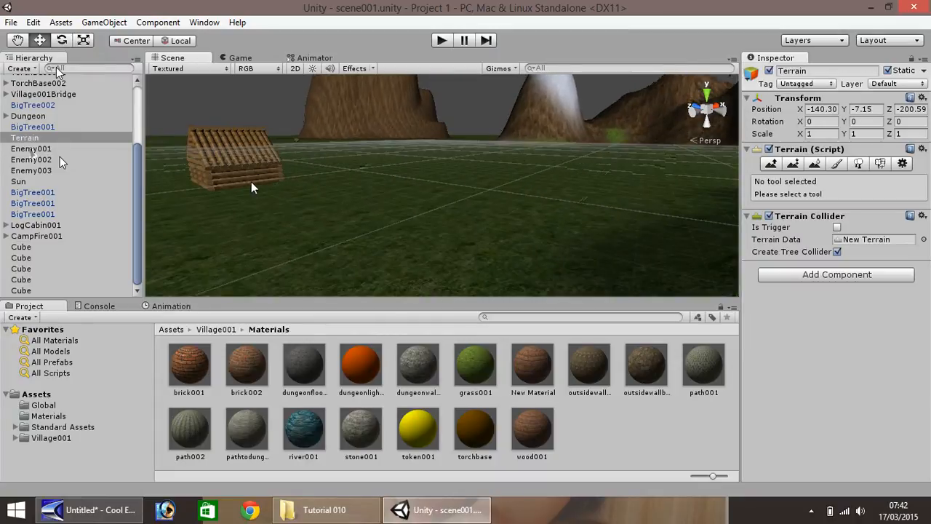
click(188, 158)
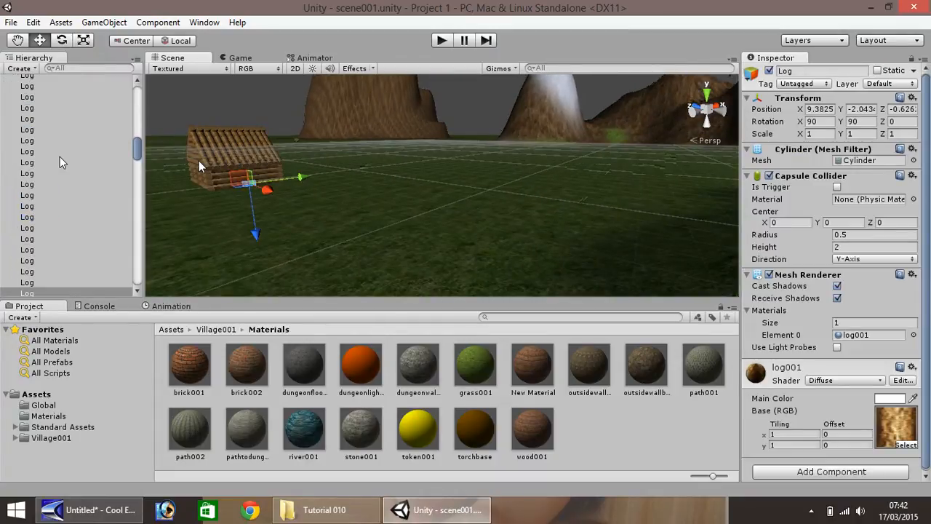
key(ctrl+d)
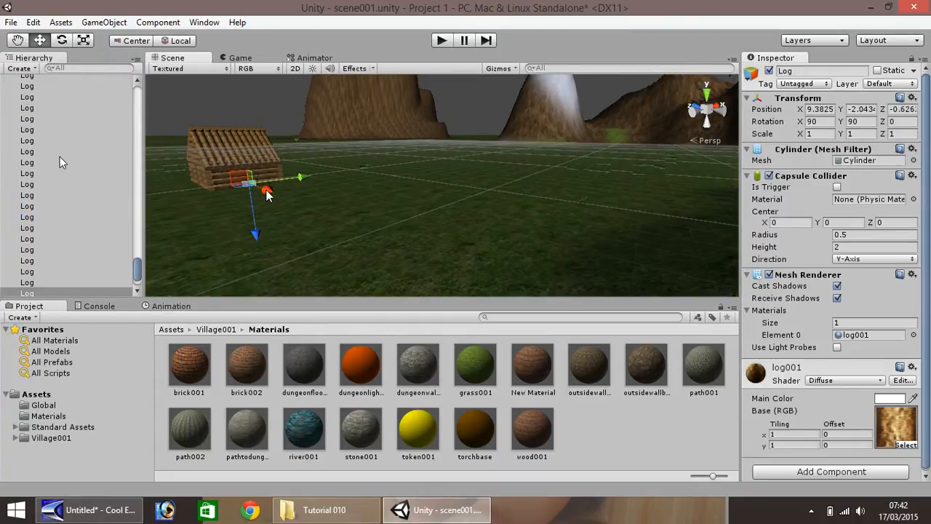
drag(267, 195, 347, 241)
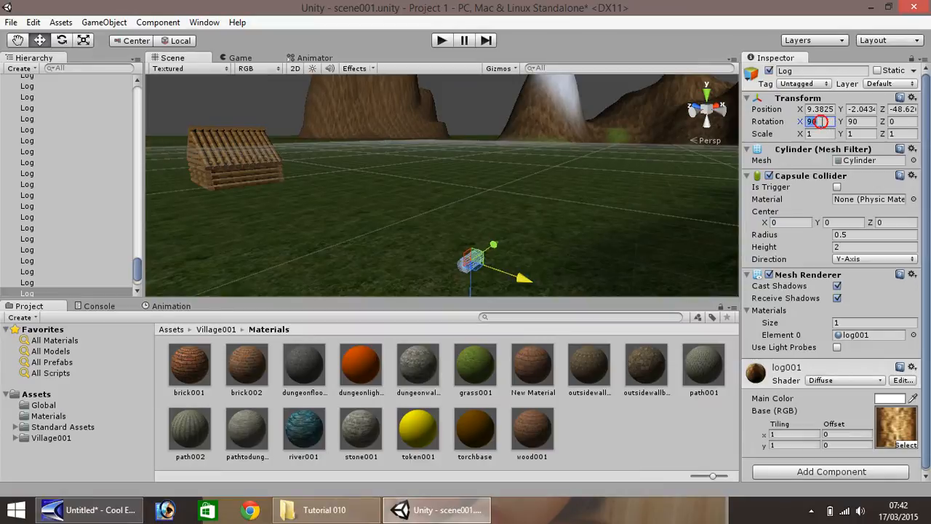
Step: Stand the copied log upright with an X rotation of 0 and move it to X about -17.3, Y about 10
click(820, 122)
text(0)
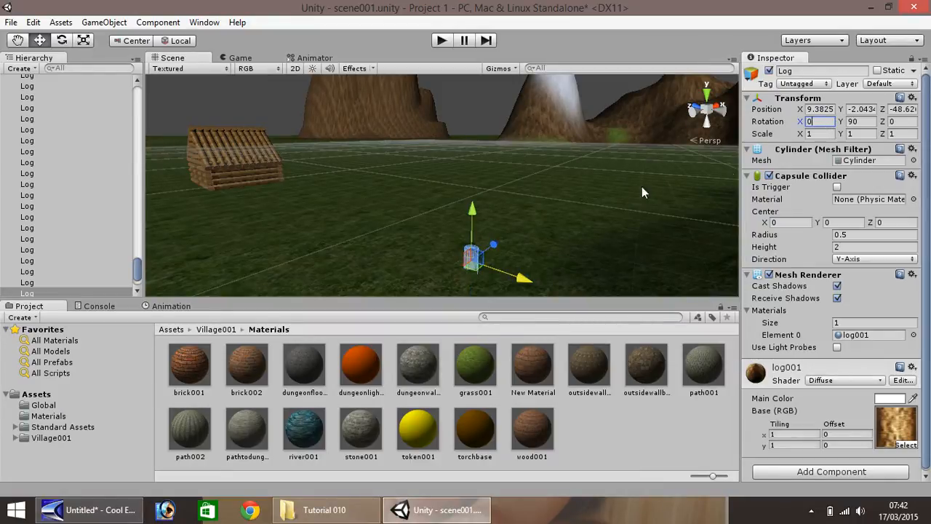
click(18, 42)
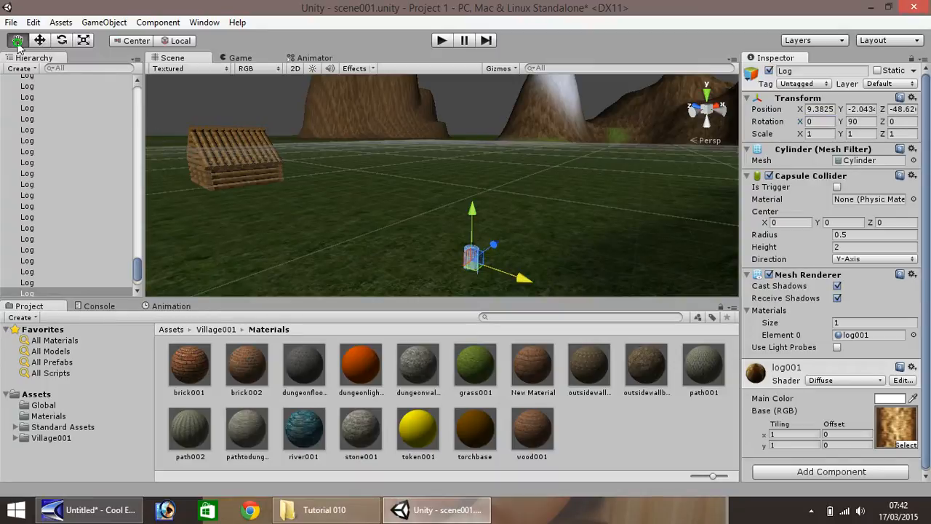
alt+drag(269, 171, 586, 180)
scroll(585, 179, down, 3)
scroll(337, 226, down, 2)
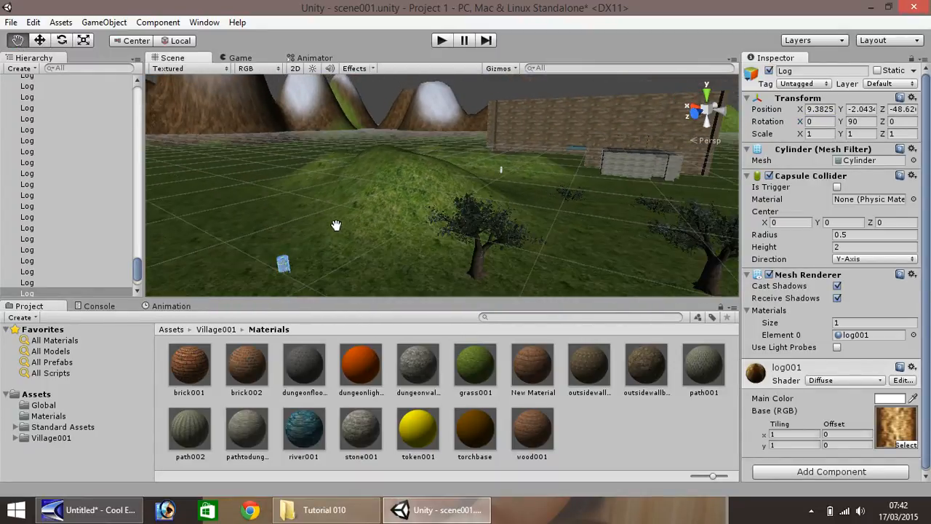
click(42, 42)
drag(285, 271, 571, 190)
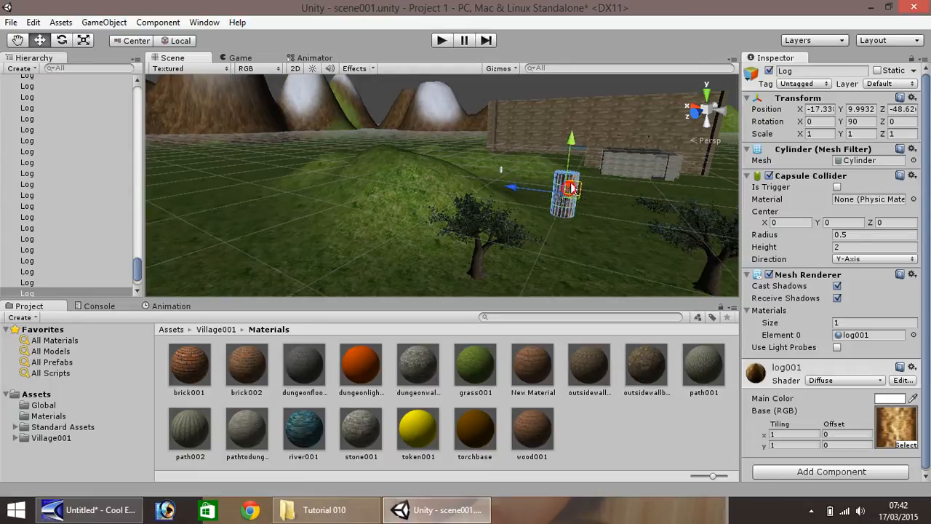
Step: Move the upright log past the hill towards the walled village, to Z about -94
click(17, 40)
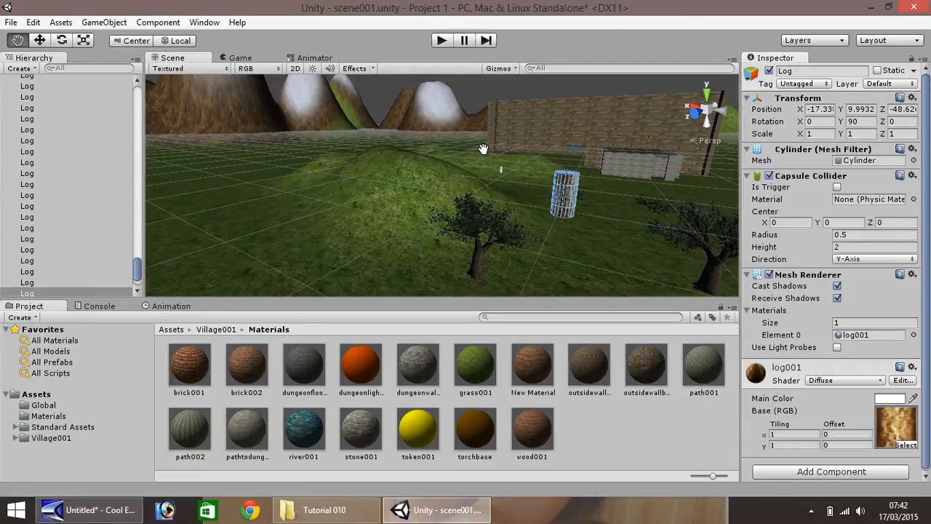
drag(483, 149, 422, 148)
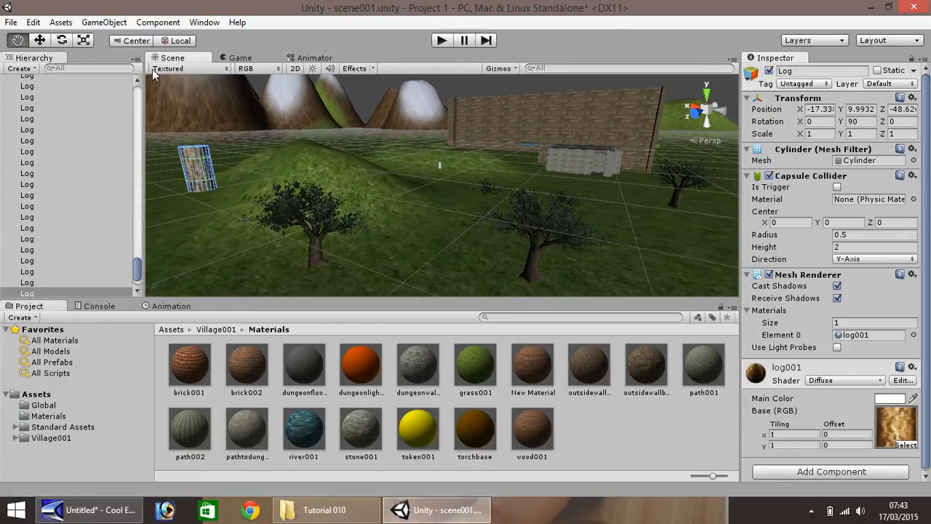
click(39, 40)
drag(222, 159, 139, 33)
drag(214, 517, 494, 306)
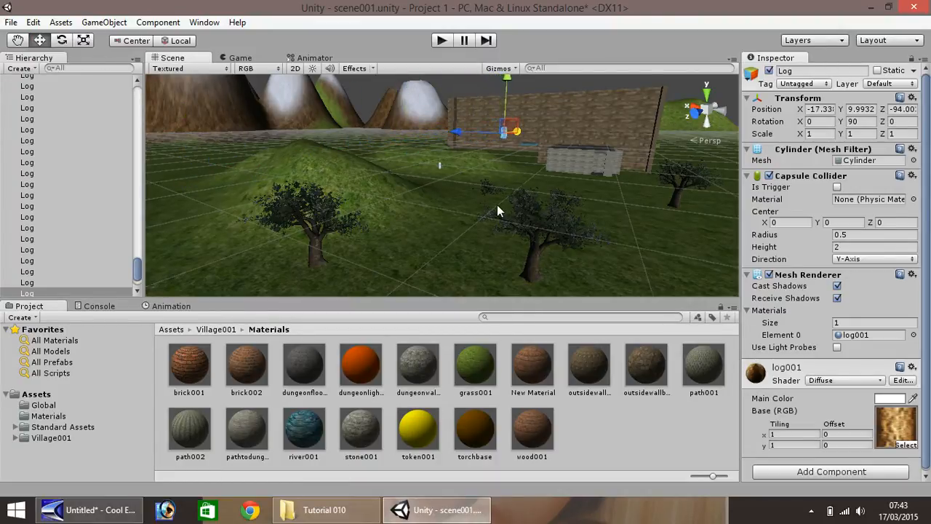
Step: Move the log further towards the village's brick wall, to Z about -122.7
scroll(513, 160, up, 5)
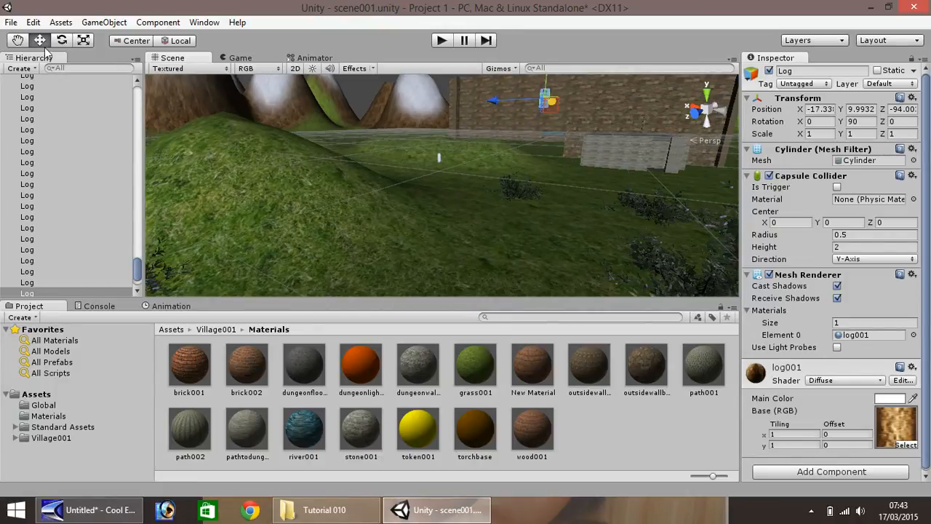
key(q)
drag(465, 133, 281, 232)
click(41, 41)
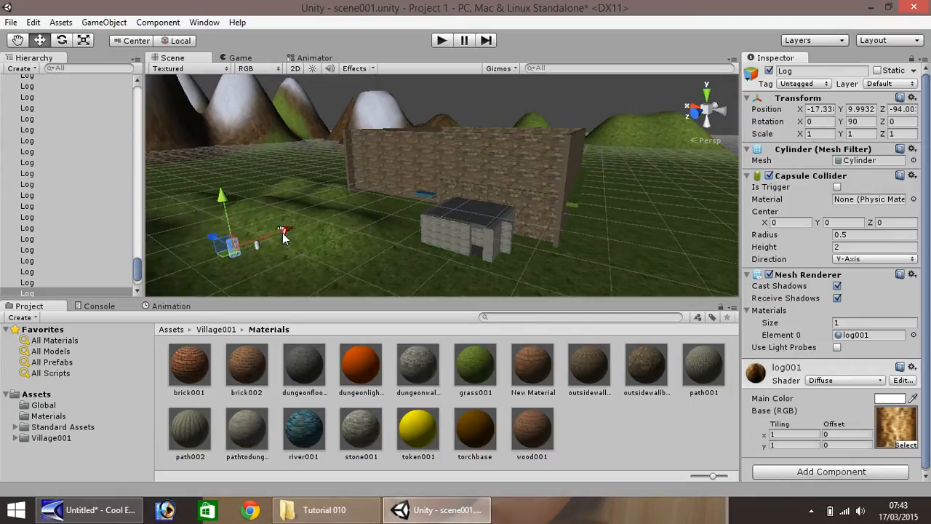
drag(212, 243, 423, 182)
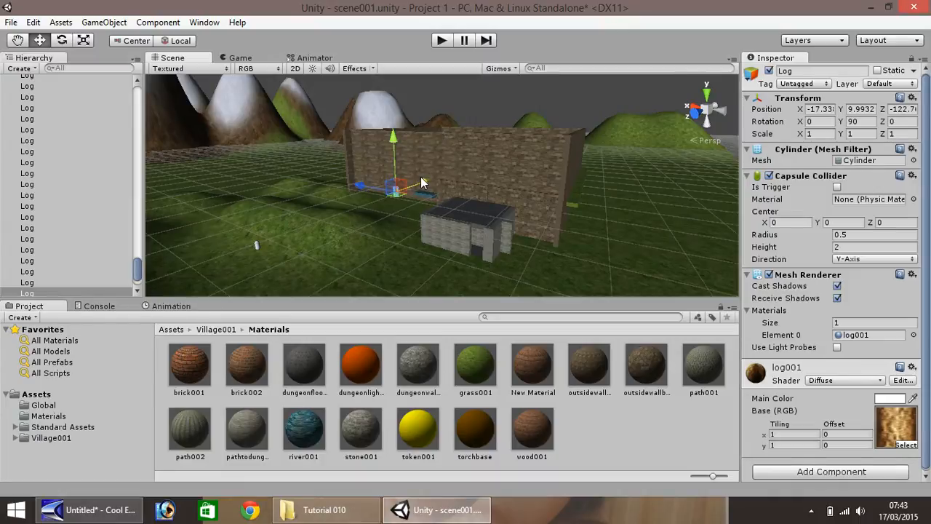
Step: Move the upright log closer to the village's brick wall, to Z about -126.9
key(f)
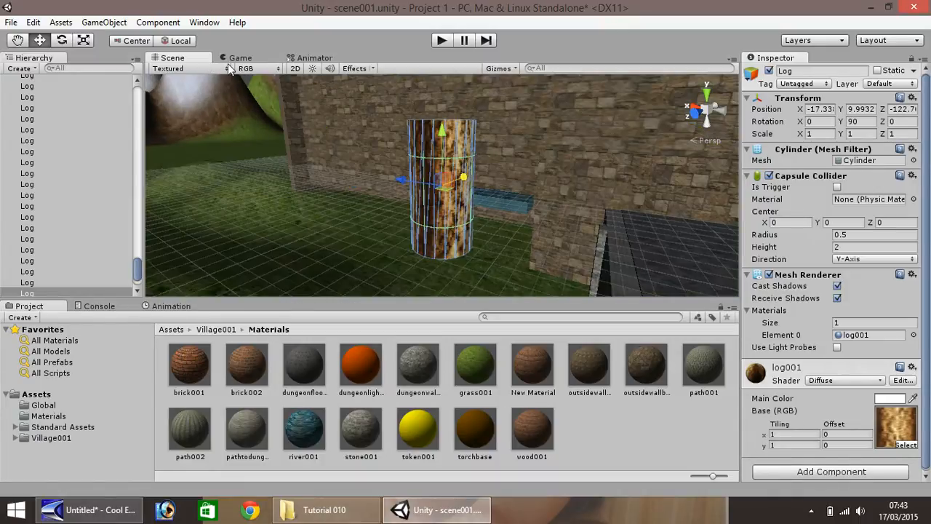
click(16, 40)
drag(275, 168, 314, 195)
click(39, 40)
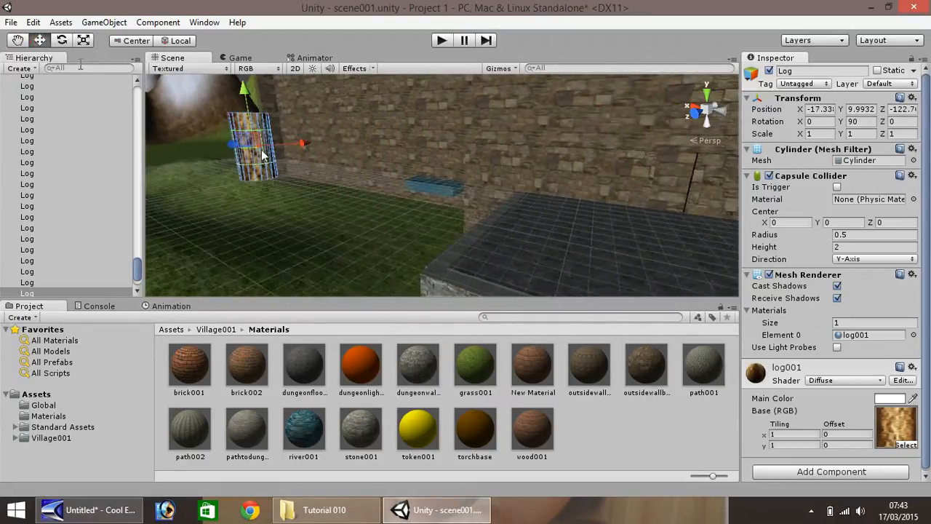
drag(320, 130, 385, 134)
click(287, 145)
drag(301, 145, 449, 128)
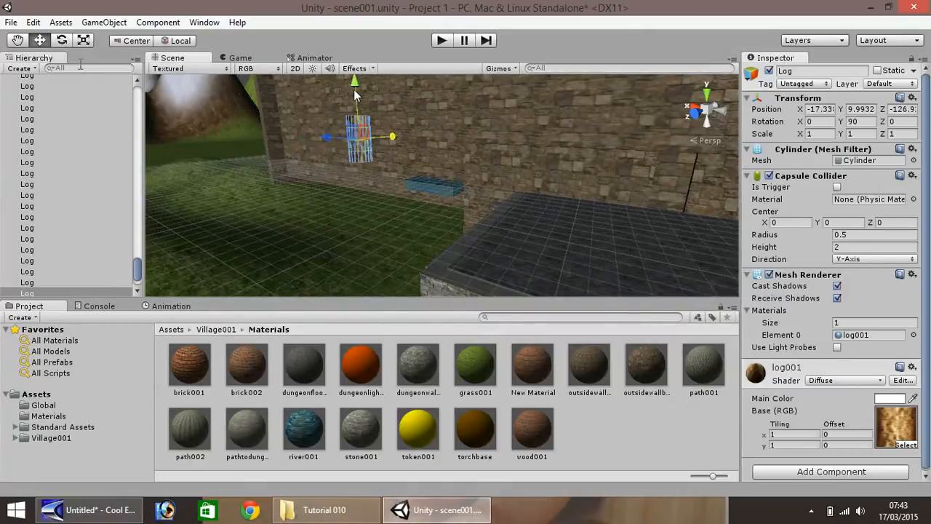
Step: Lower the log until its base sits slightly in the grass, at Y about -1.66
drag(353, 90, 403, 280)
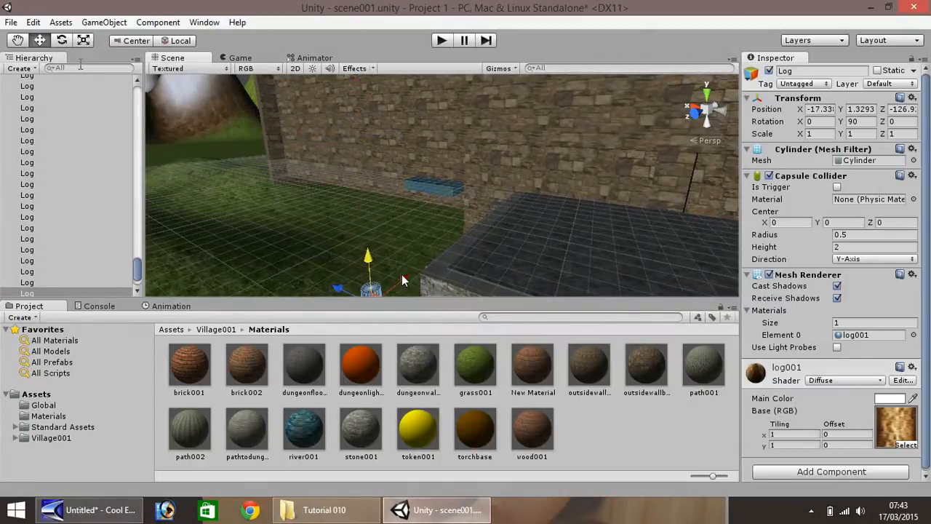
key(f)
drag(440, 140, 451, 233)
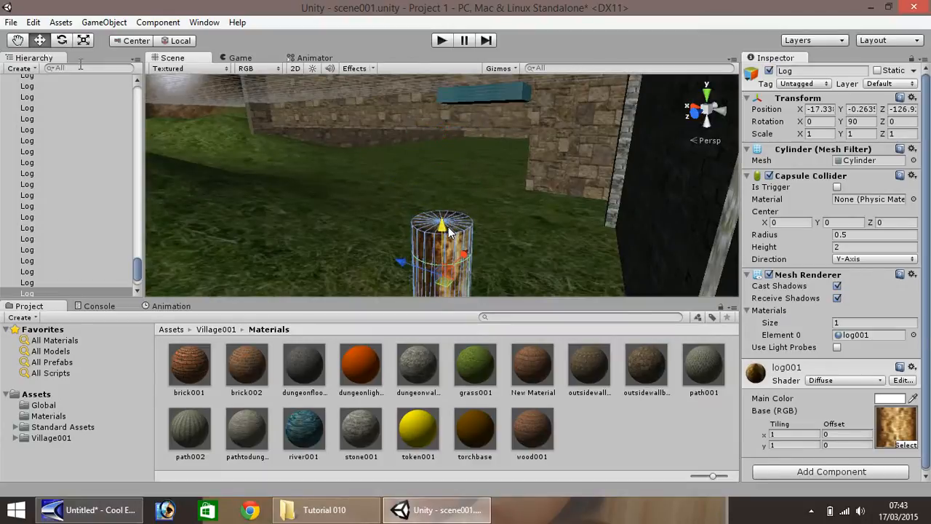
key(f)
drag(447, 131, 465, 282)
key(f)
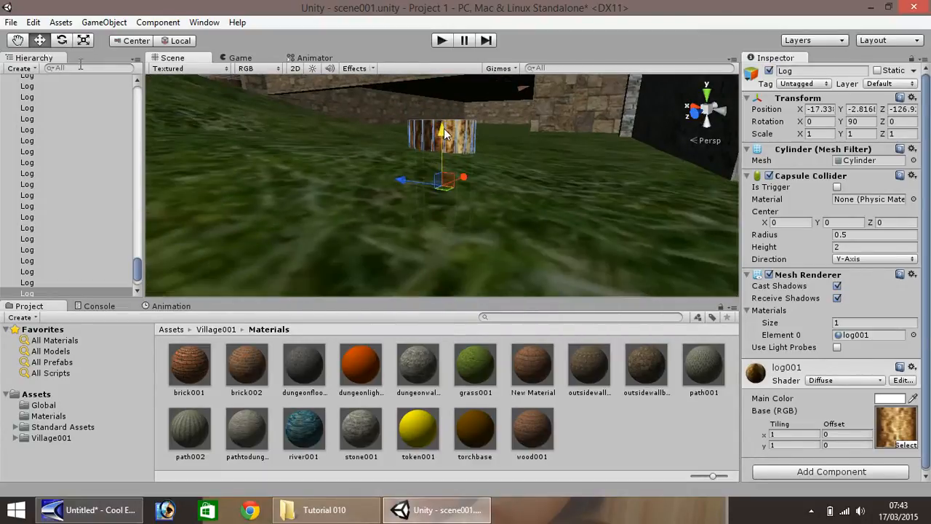
drag(442, 135, 439, 61)
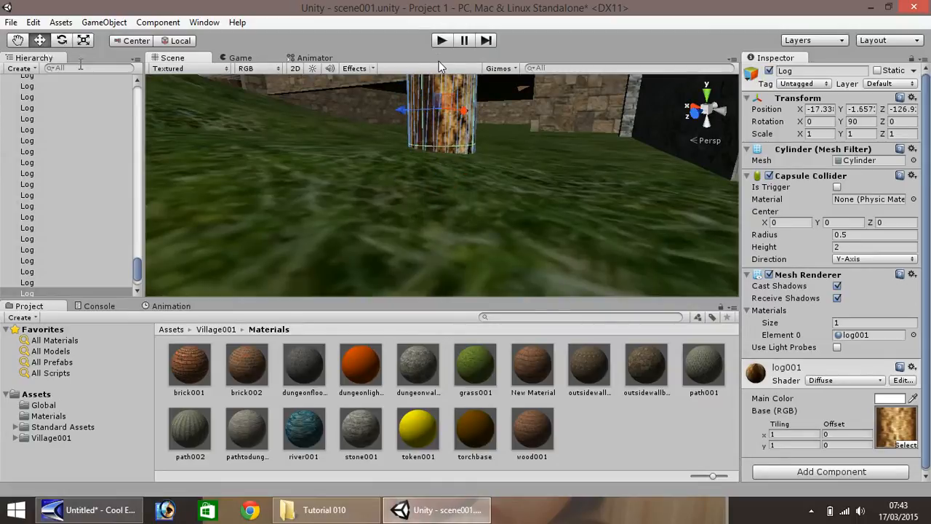
Step: Move the log against the corner of the small stone building, to X about -20.3 and Z about -127.2
scroll(521, 146, down, 5)
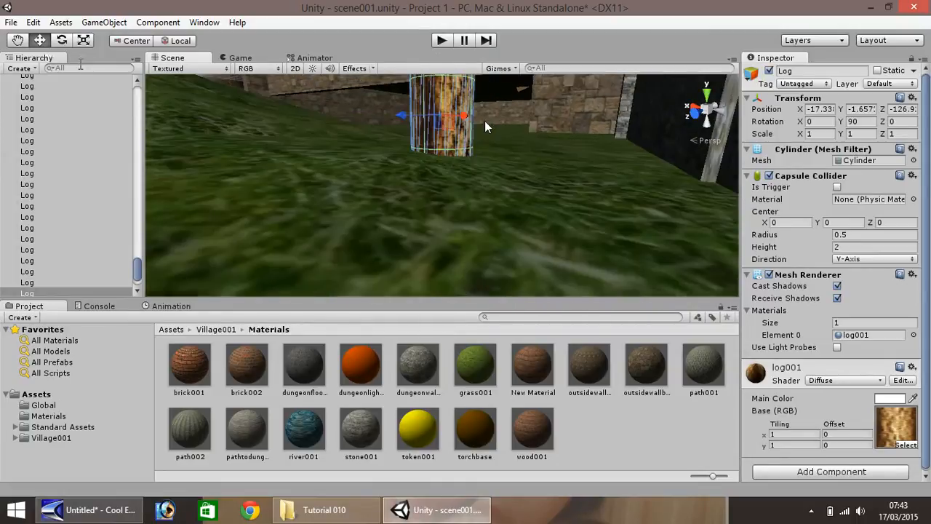
click(18, 41)
right_drag(359, 123, 235, 122)
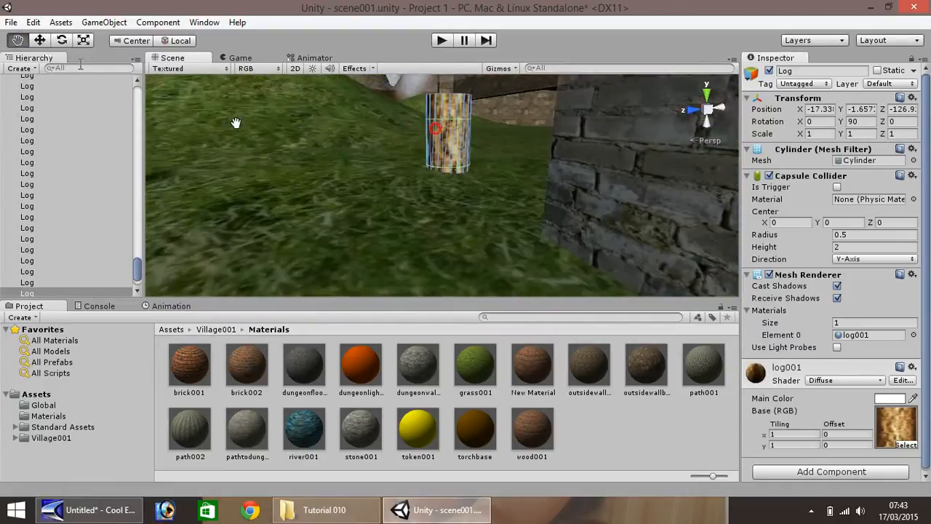
drag(414, 140, 471, 167)
click(40, 41)
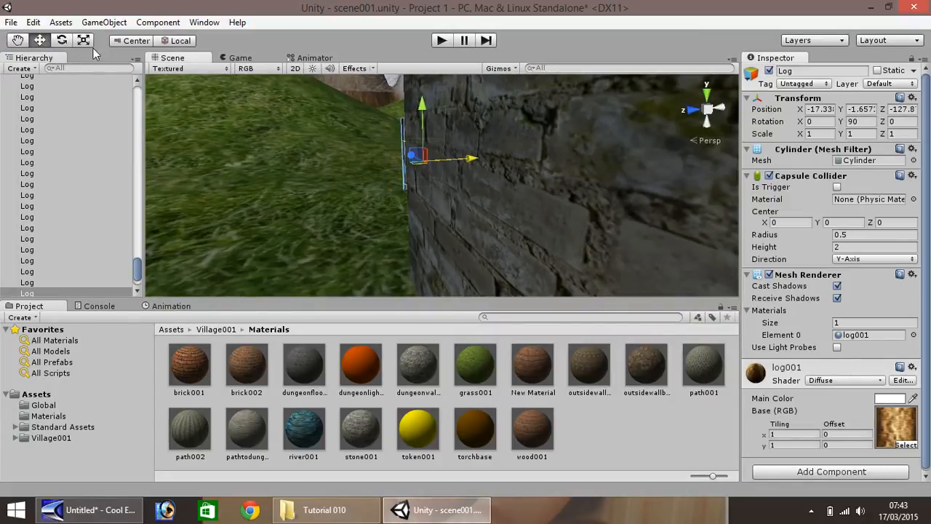
click(18, 41)
drag(267, 118, 415, 136)
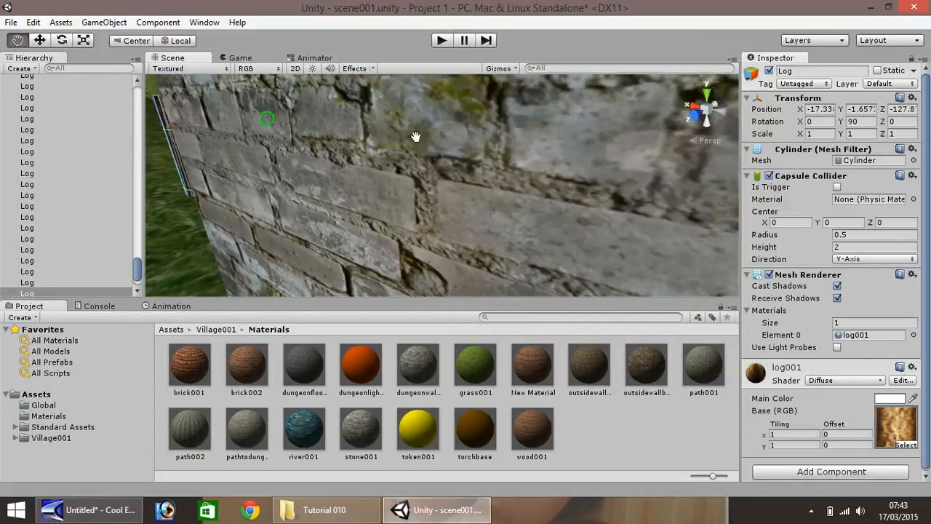
key(f)
key(w)
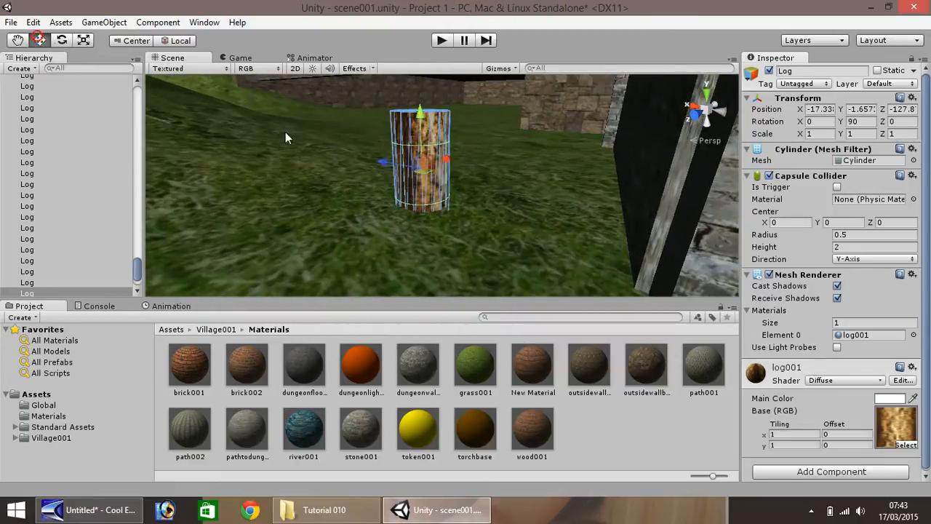
drag(378, 168, 506, 190)
drag(612, 191, 615, 206)
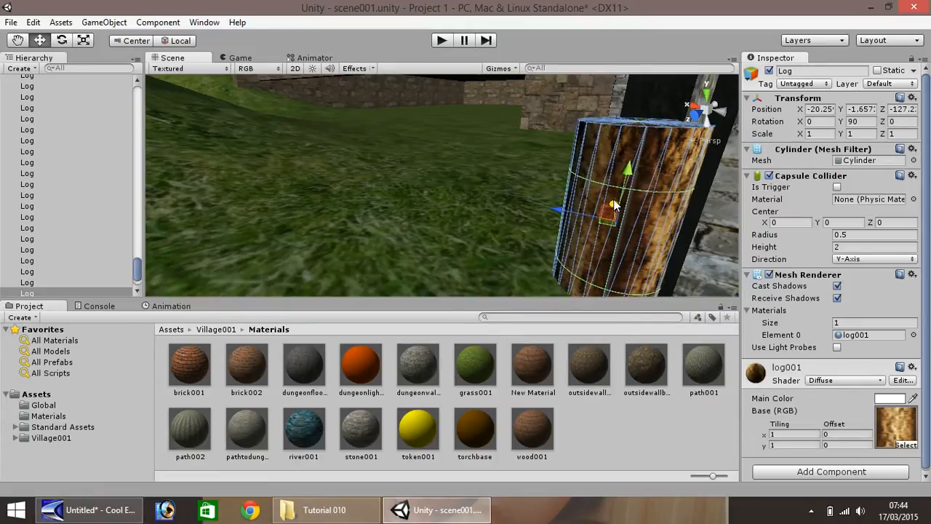
Step: Duplicate the log at the stone building's corner and stack the copy directly on top of it
scroll(575, 189, down, 6)
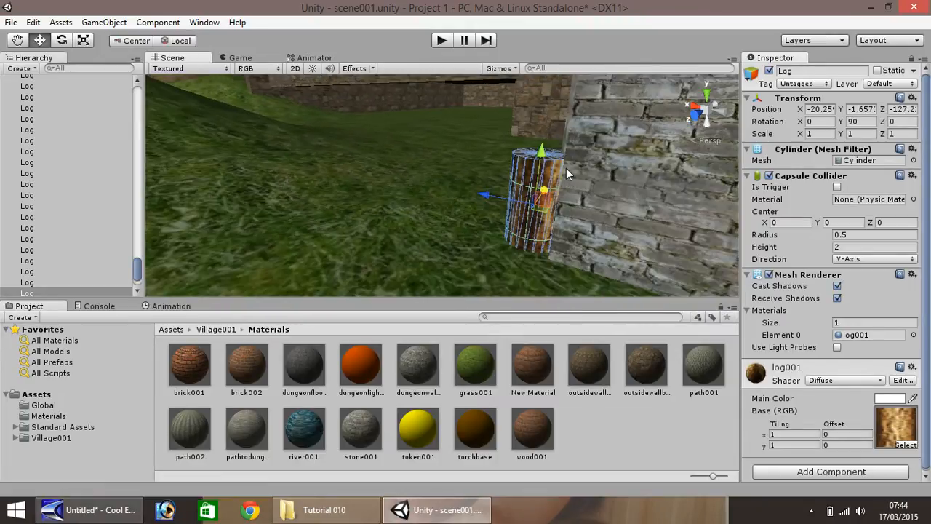
scroll(475, 163, down, 3)
scroll(471, 163, down, 5)
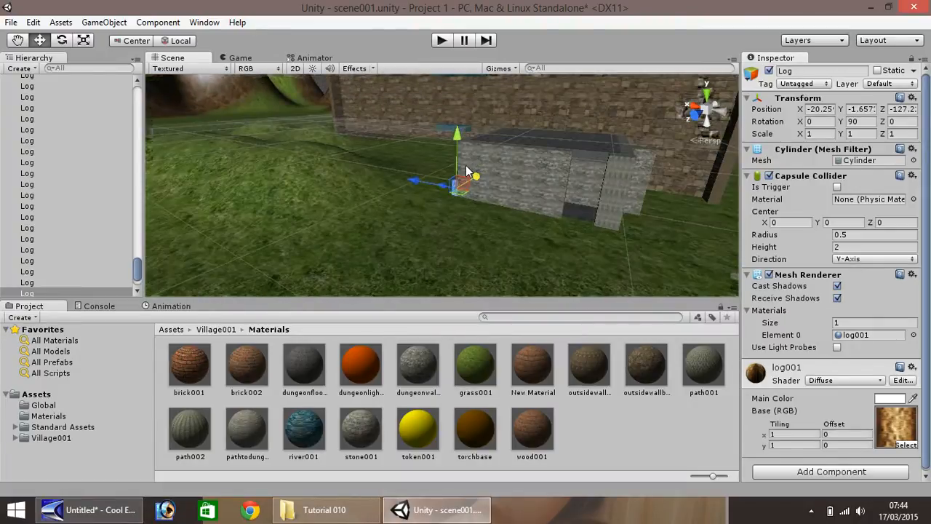
scroll(466, 171, down, 3)
scroll(449, 139, down, 3)
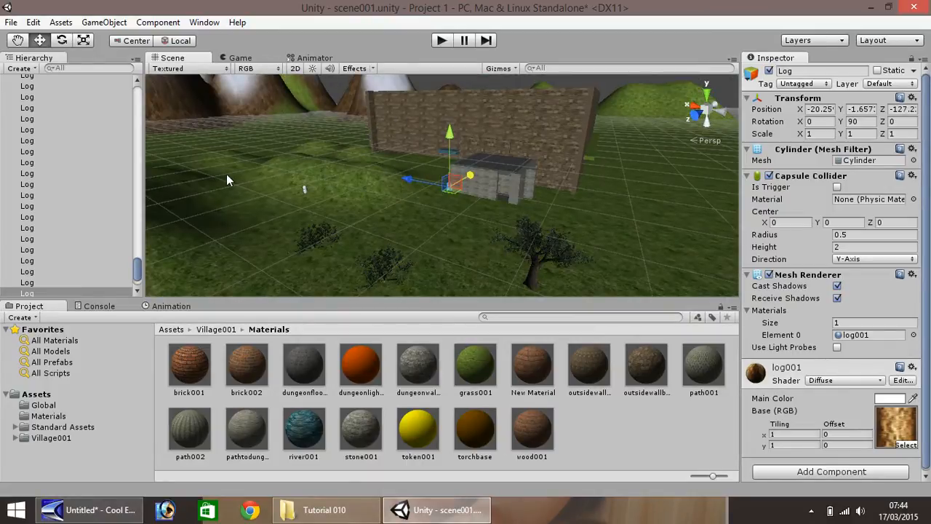
scroll(539, 158, up, 2)
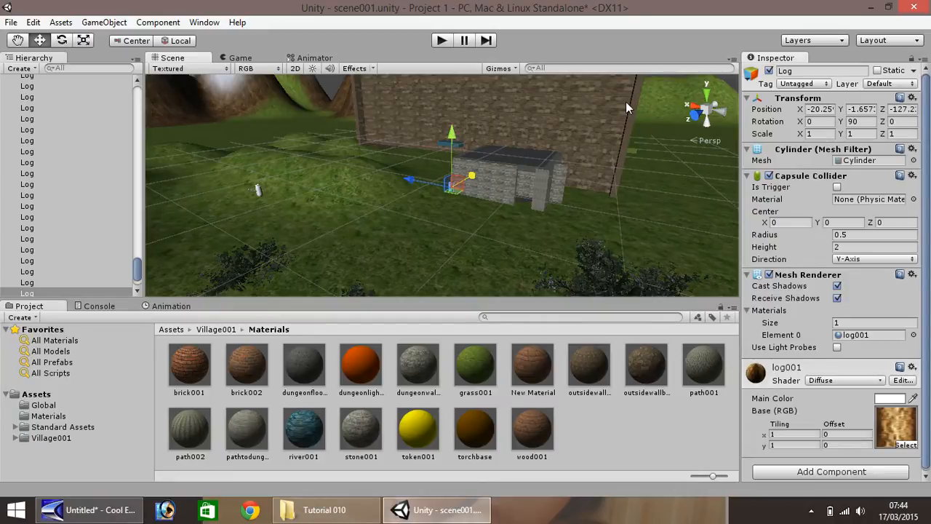
scroll(501, 136, up, 3)
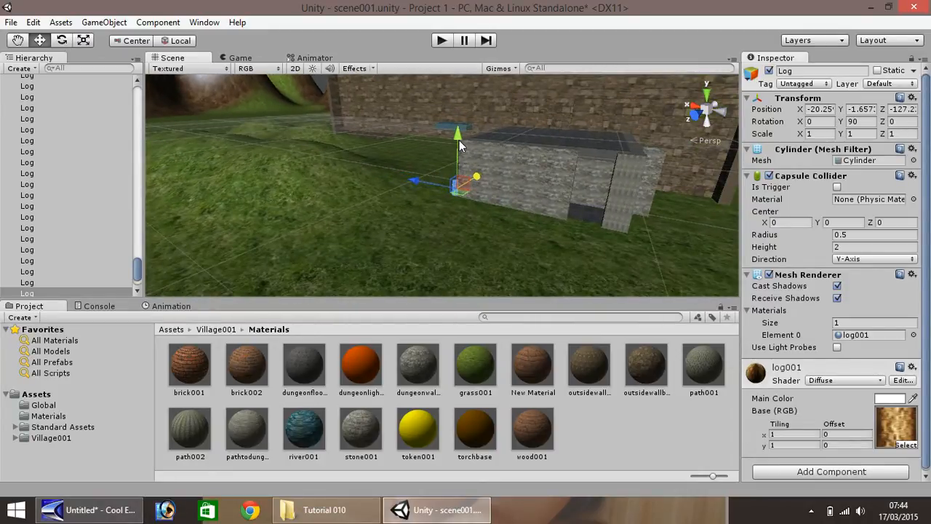
drag(139, 274, 137, 280)
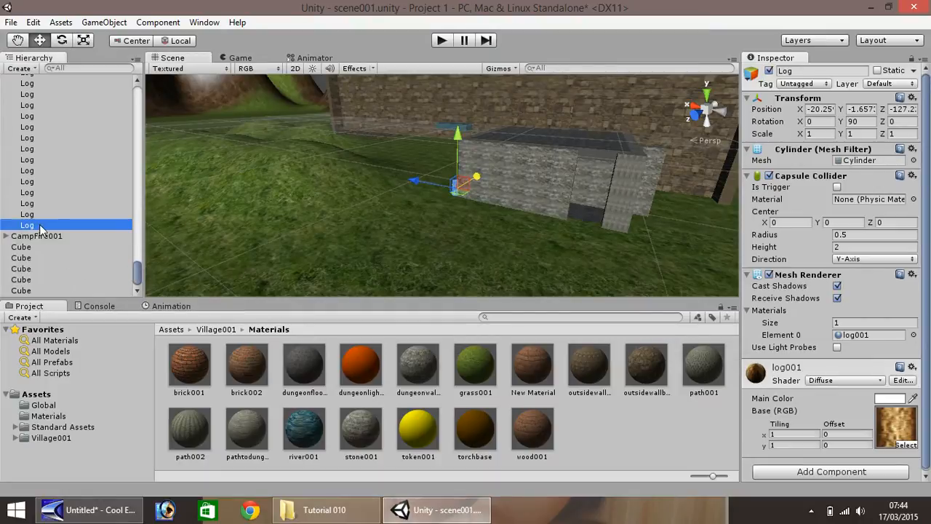
key(ctrl+d)
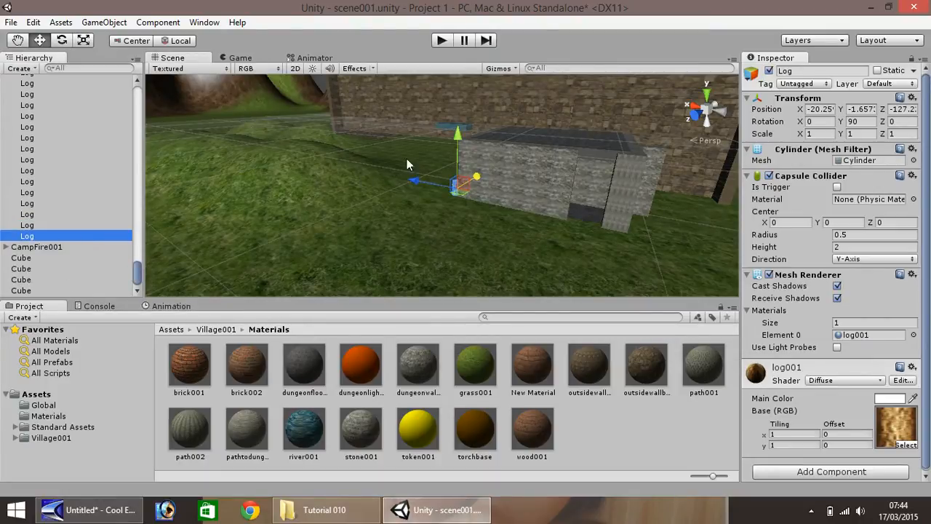
drag(461, 138, 461, 67)
Step: Stack four more duplicates on the log column, bringing the uppermost log to Y about 8.3
key(ctrl+d)
key(ctrl+d)
key(ctrl+d)
key(ctrl+d)
Step: Extend the log column upwards with six further stacked duplicates, up to Y about 20.3
scroll(463, 121, down, 1)
scroll(462, 120, down, 5)
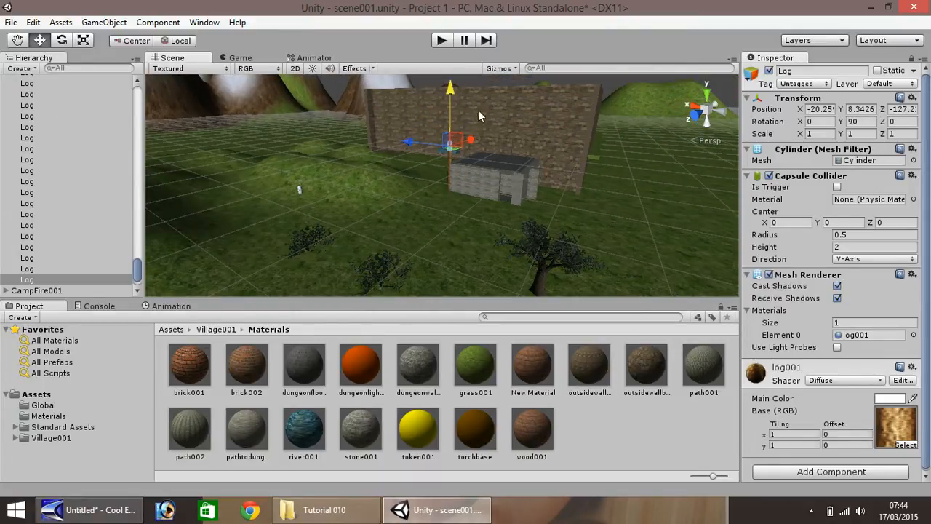
key(ctrl+d)
ctrl+drag(449, 96, 450, 71)
key(ctrl+d)
key(ctrl+d)
key(ctrl+d)
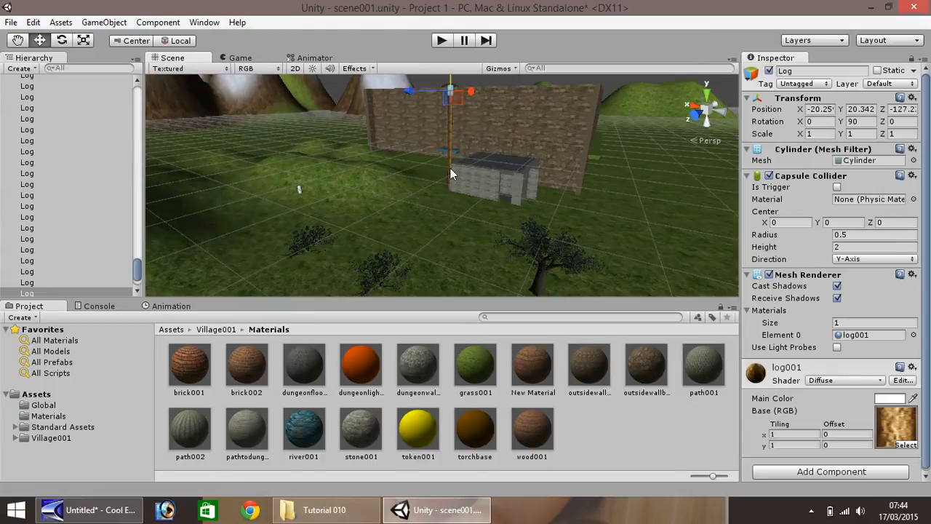
Step: Select all twelve logs of the column and duplicate it repeatedly side by side along X, forming a log wall out to X about 16.7
ctrl+click(28, 281)
ctrl+click(27, 271)
ctrl+click(29, 260)
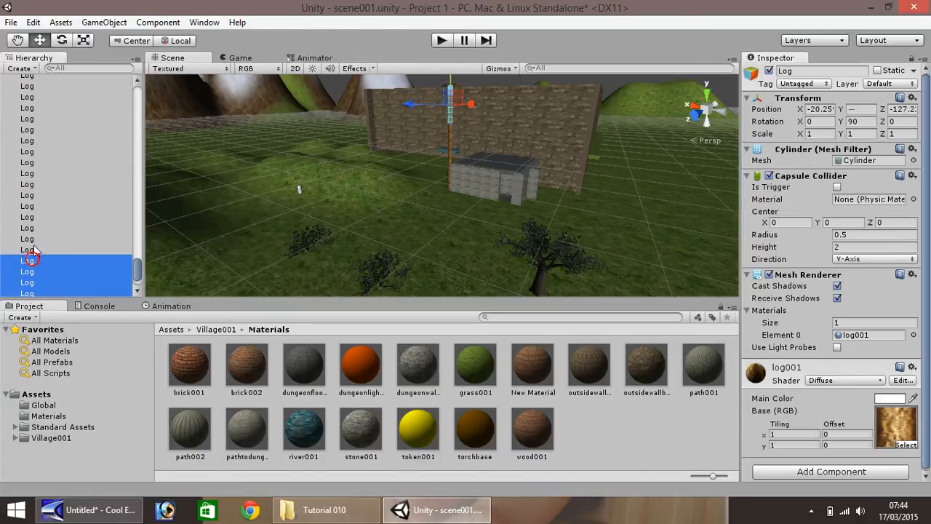
ctrl+click(32, 249)
ctrl+click(30, 239)
ctrl+click(29, 227)
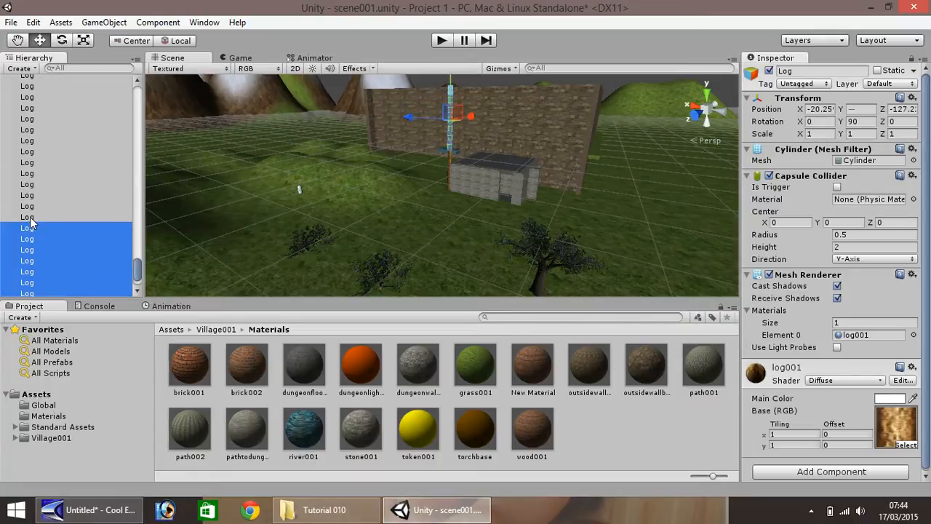
ctrl+click(29, 216)
ctrl+click(31, 206)
ctrl+click(30, 195)
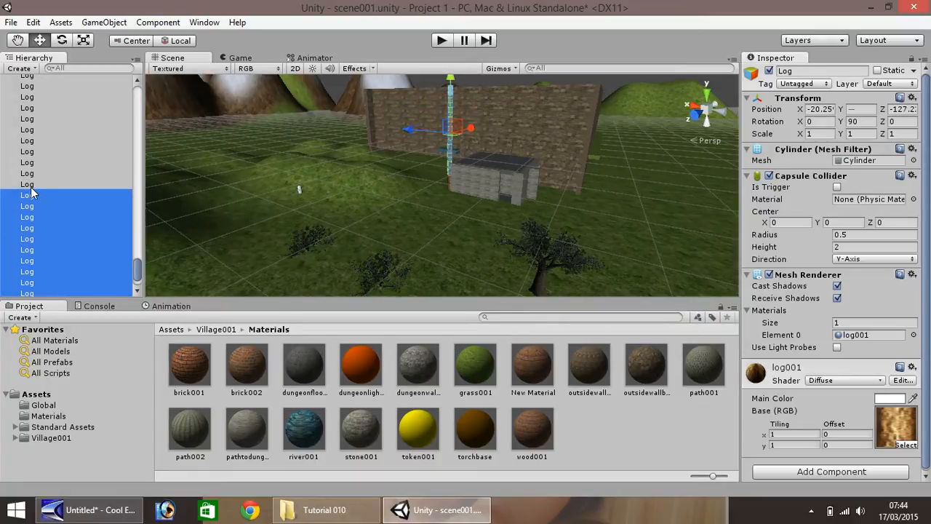
ctrl+click(32, 184)
ctrl+click(30, 173)
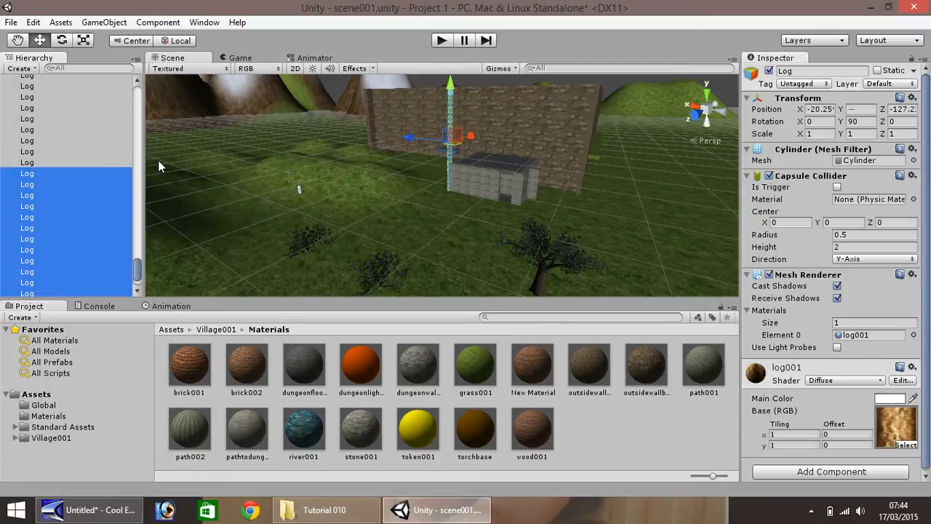
ctrl+drag(407, 138, 348, 135)
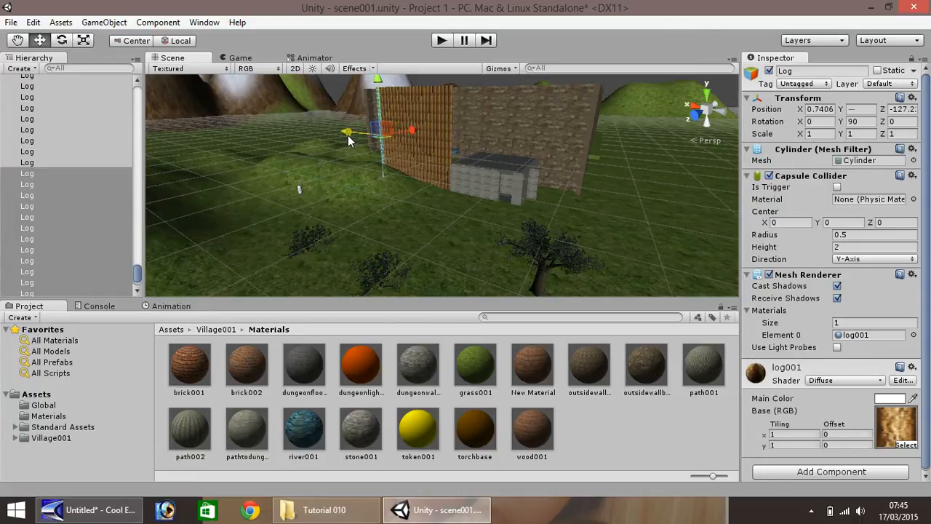
key(f)
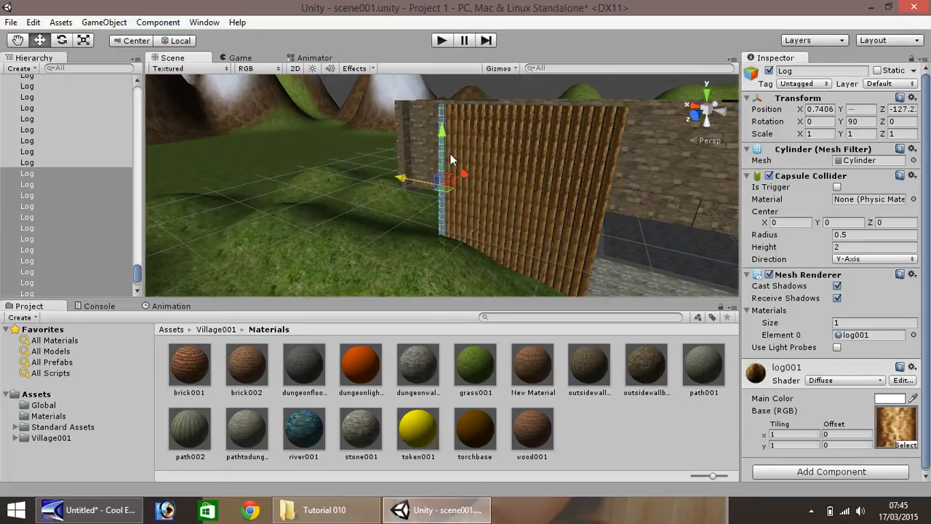
ctrl+drag(402, 179, 338, 166)
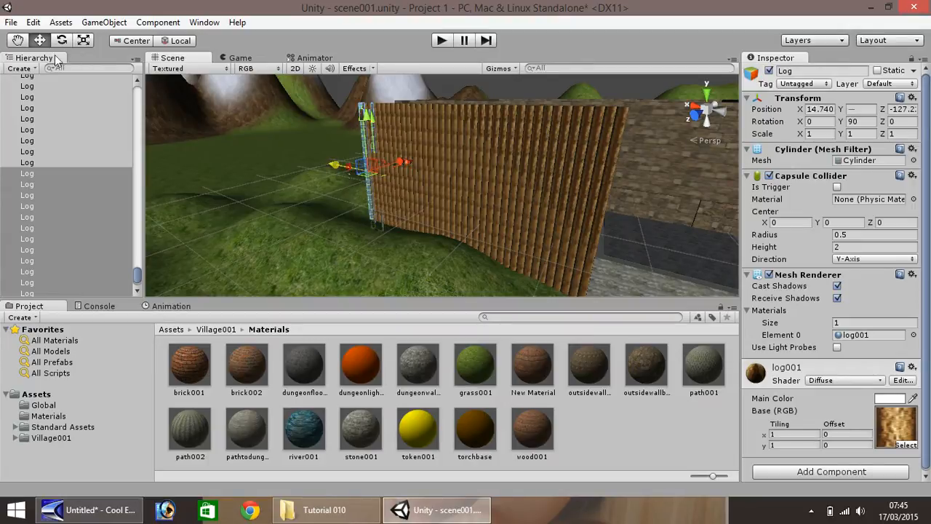
Step: Delete two separate logs from the log wall's uppermost row, at X about 7.7 and X about -1.3, to leave gaps
click(17, 40)
drag(187, 125, 582, 209)
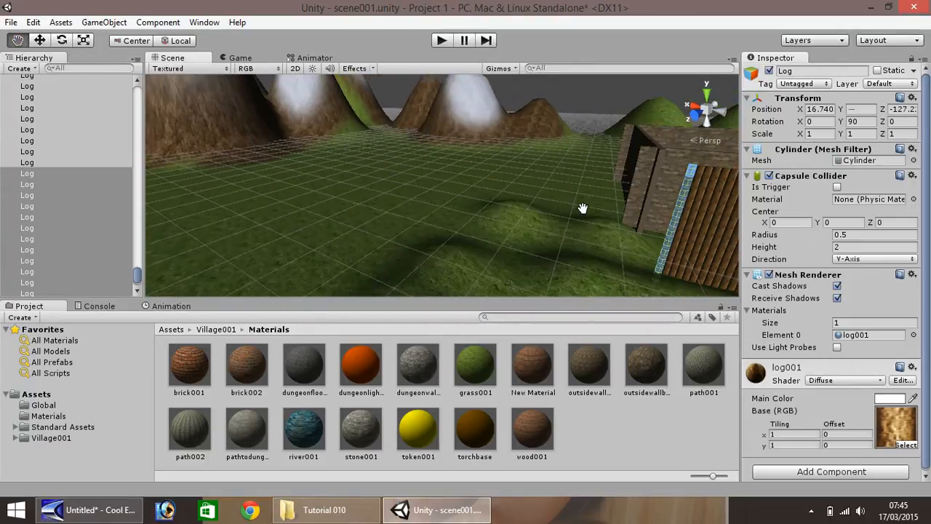
right_drag(523, 181, 557, 181)
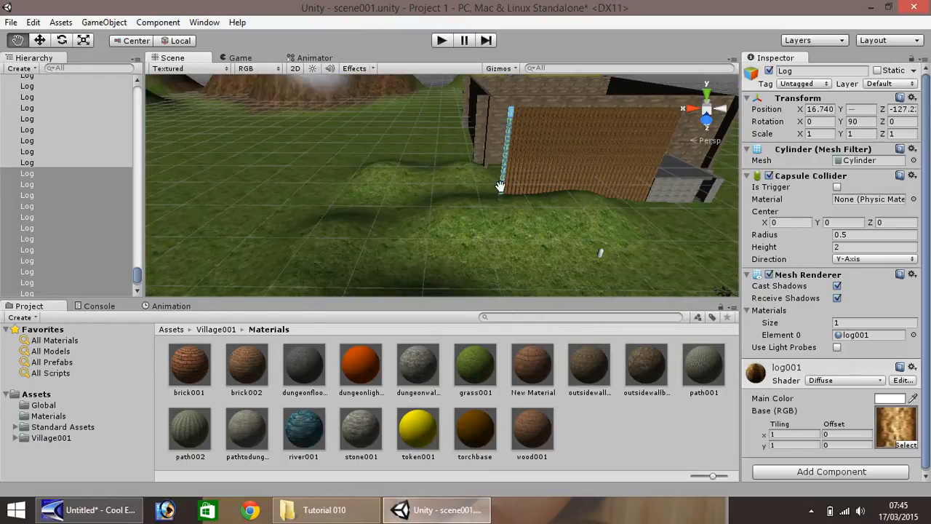
drag(633, 216, 400, 251)
scroll(420, 195, up, 3)
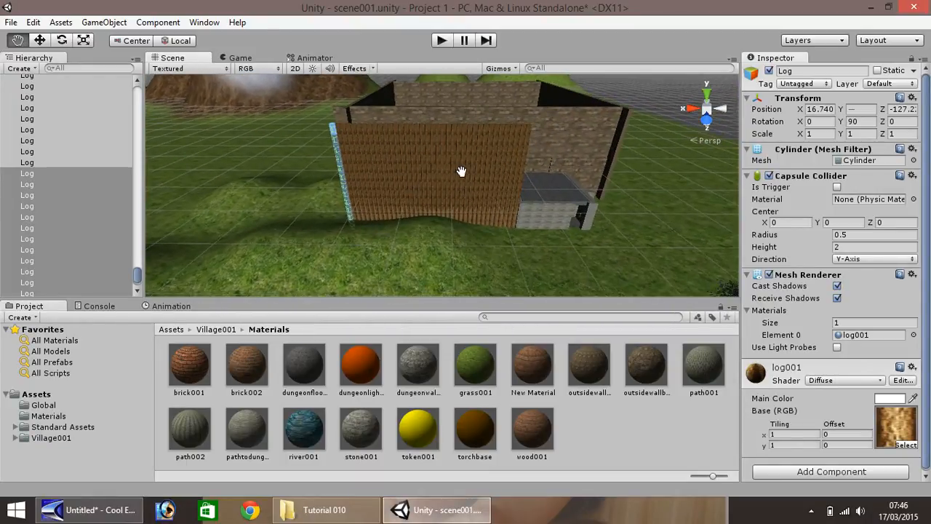
scroll(420, 232, down, 3)
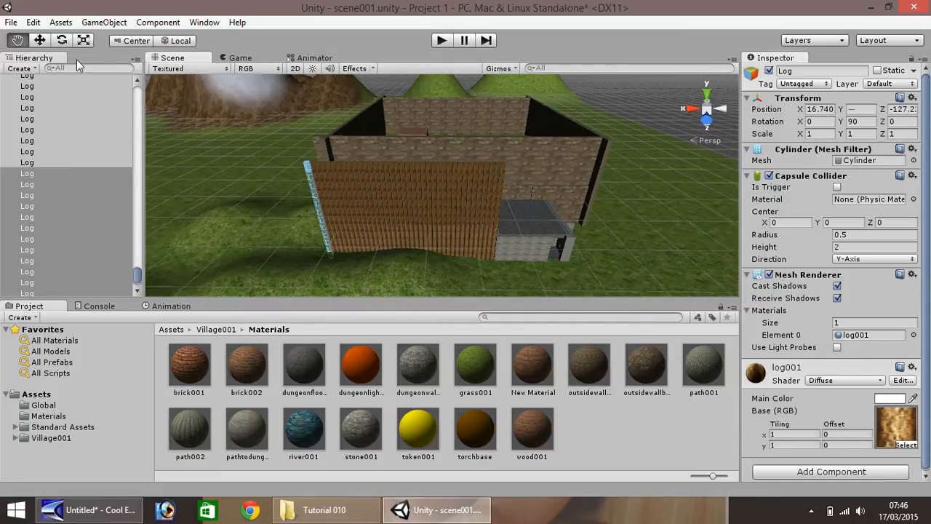
click(39, 40)
click(356, 168)
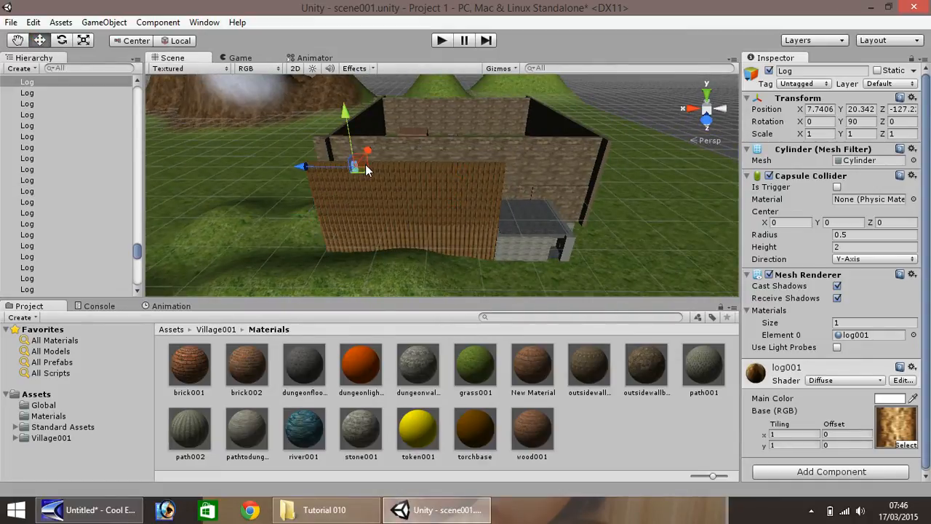
key(Delete)
click(403, 167)
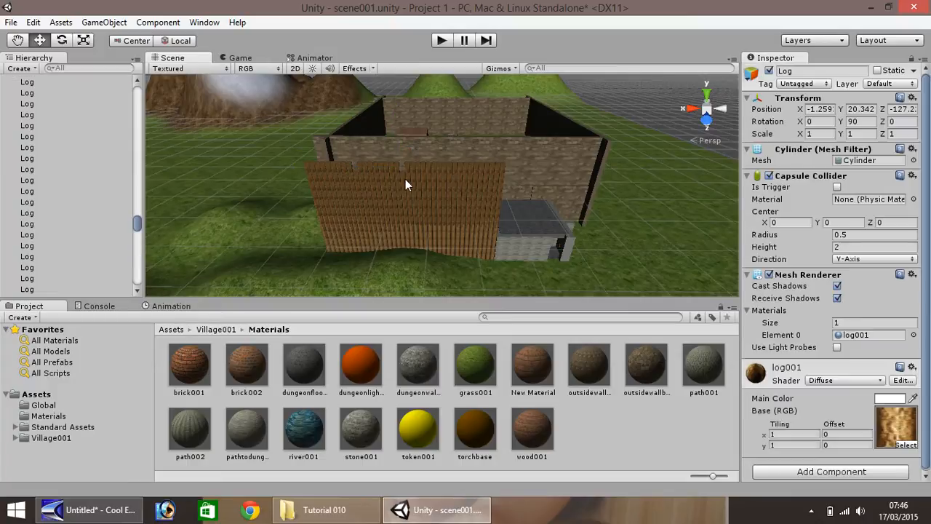
Step: Delete scattered logs from the wall's top row between X about -1.3 and -19.3, deepening the gap at X about -1.3 by one more log
key(Delete)
click(402, 174)
key(Delete)
click(434, 166)
key(Delete)
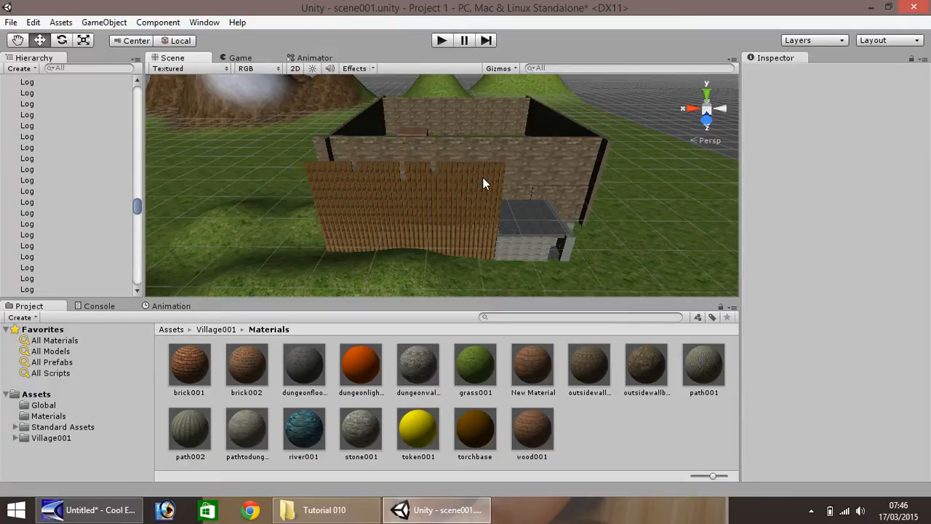
click(482, 167)
click(497, 173)
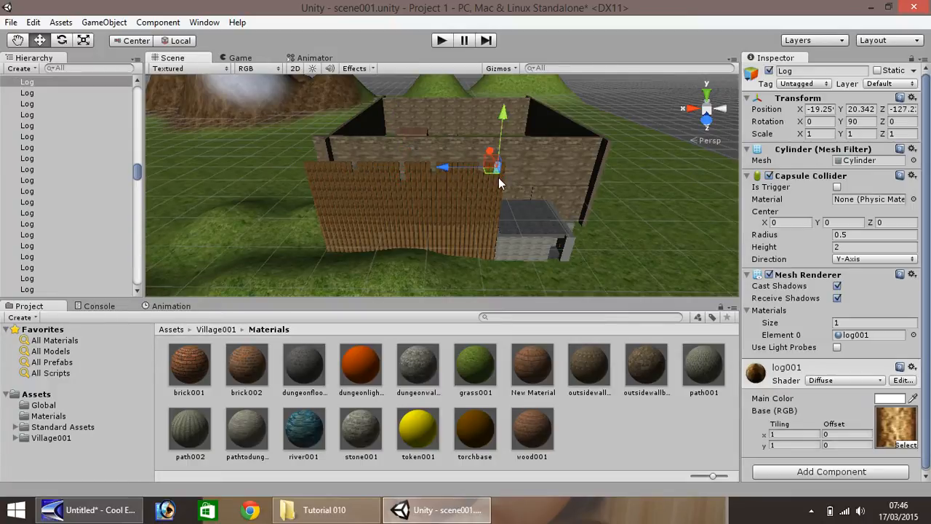
key(Delete)
click(457, 171)
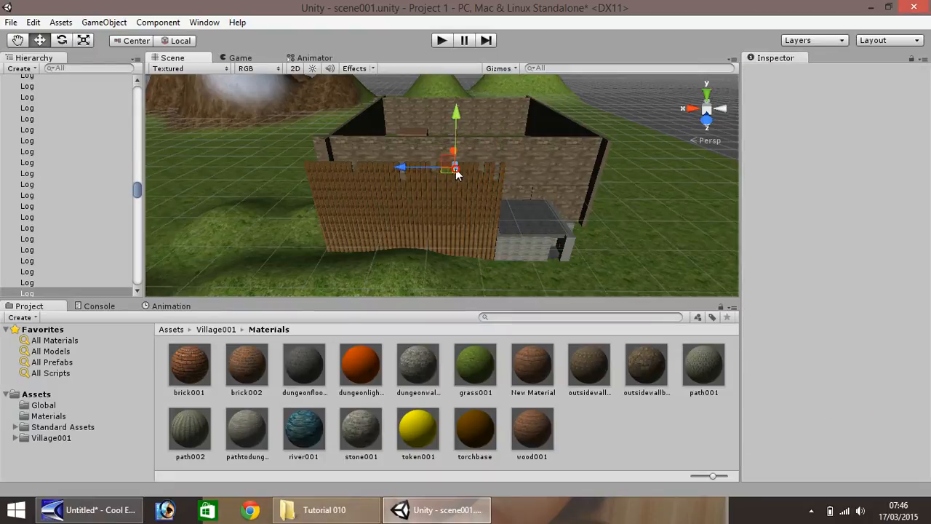
key(Delete)
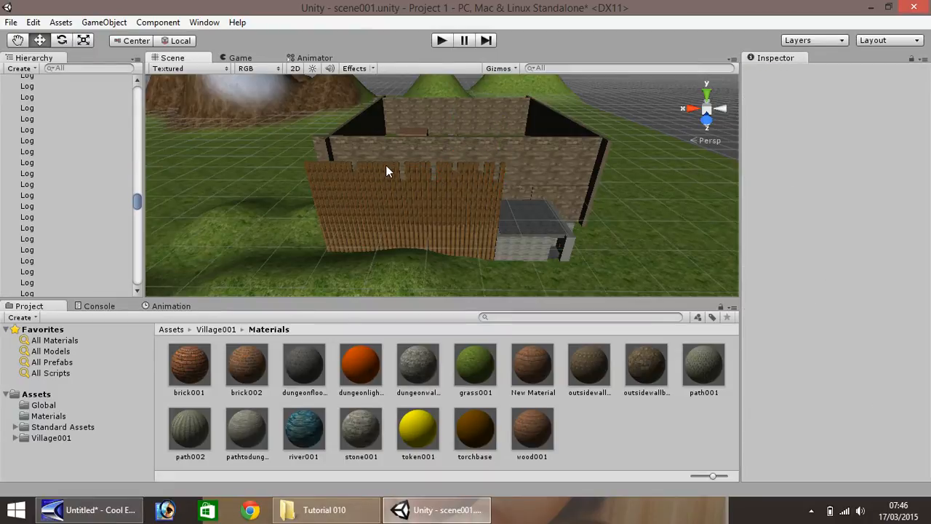
Step: Notch the positive-X part of the log wall's top by deleting scattered uppermost logs, plus the second-row log at X about 9.7, Y about 18.3
click(385, 166)
click(322, 167)
key(Delete)
click(334, 166)
key(Delete)
click(346, 179)
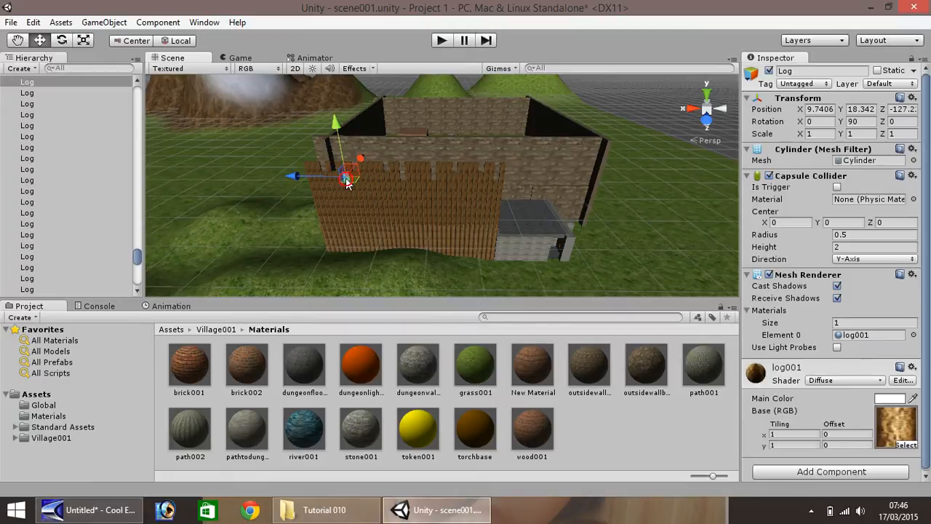
key(Delete)
click(346, 168)
key(Delete)
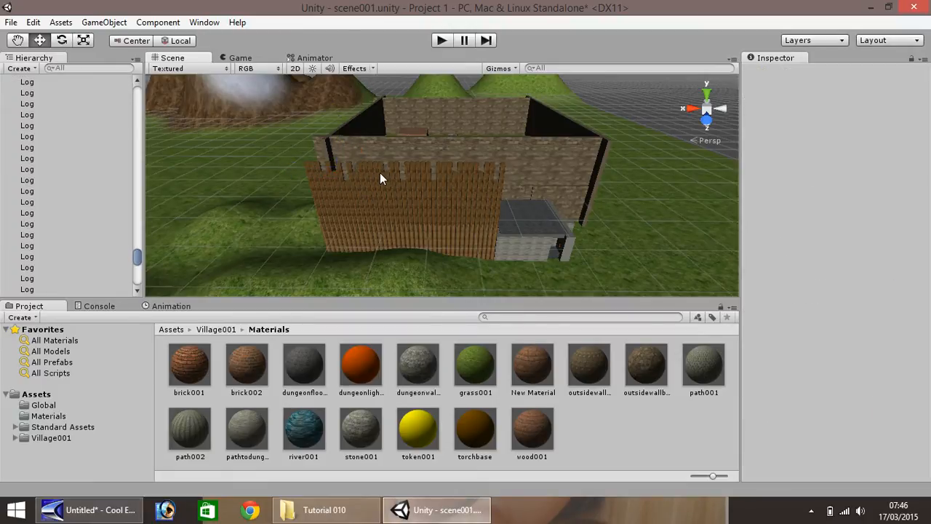
click(375, 166)
key(Delete)
click(331, 193)
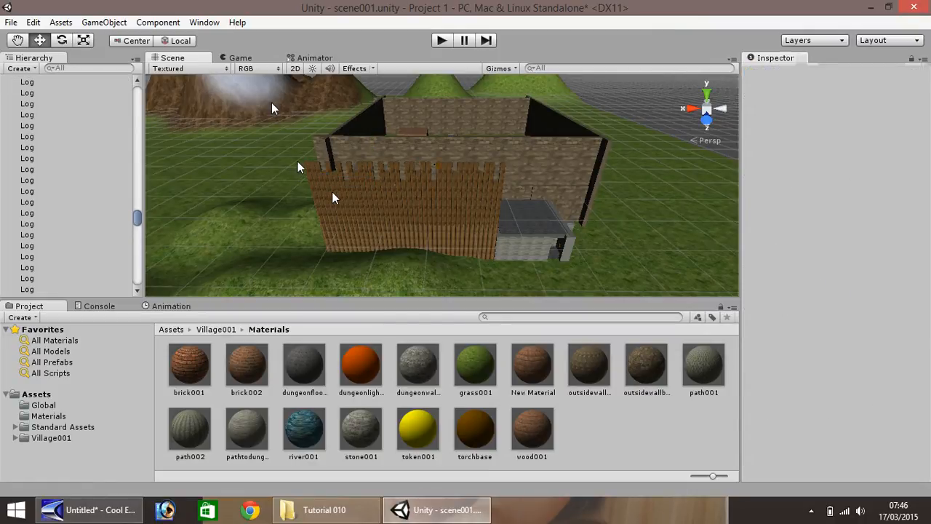
drag(297, 163, 342, 289)
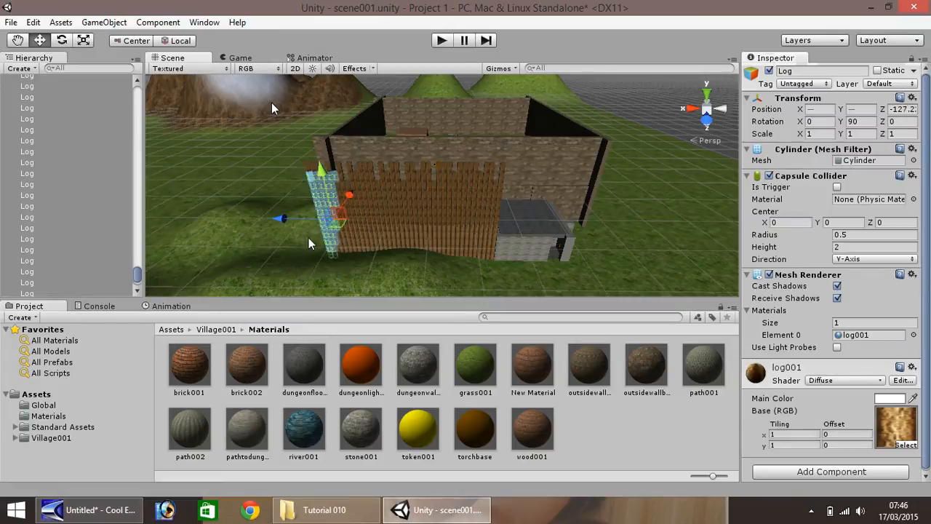
click(300, 217)
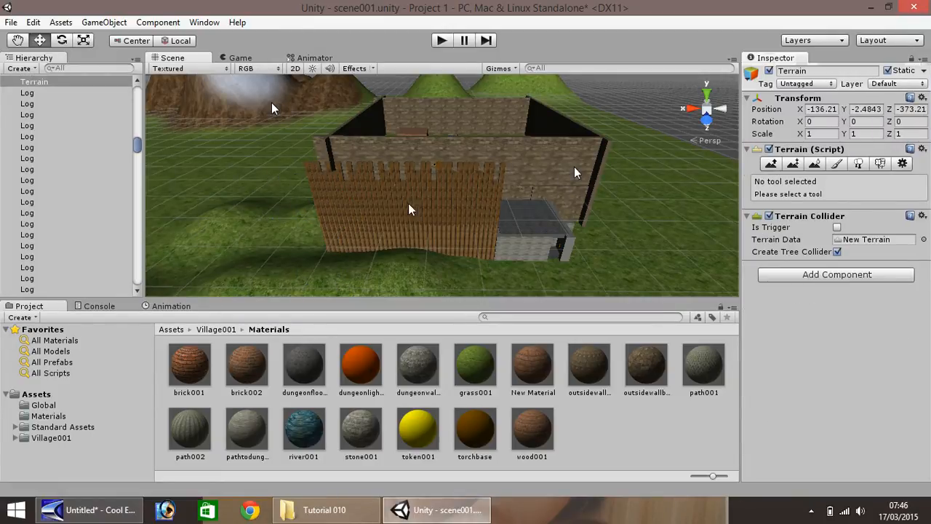
Step: Import the Small Town folder from the Tutorial 010 folder into the project's root Assets folder
click(18, 40)
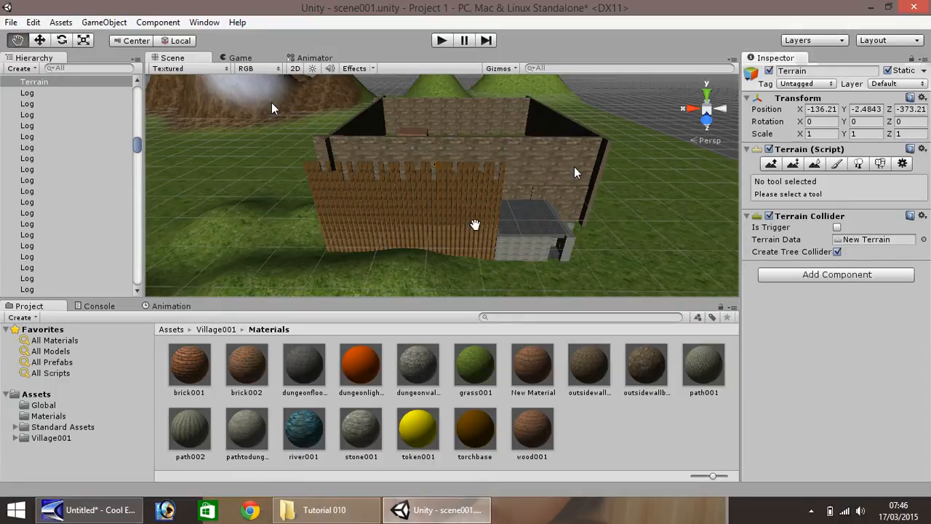
alt+drag(474, 220, 405, 171)
right_drag(309, 172, 211, 173)
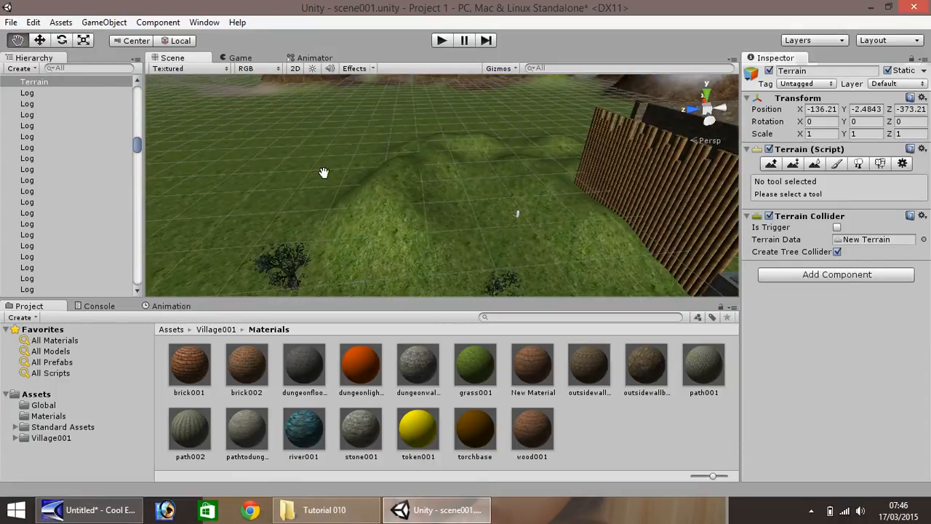
right_drag(339, 173, 196, 186)
mouse_move(249, 200)
right_down()
mouse_move(253, 181)
mouse_move(242, 192)
right_up()
drag(261, 210, 343, 231)
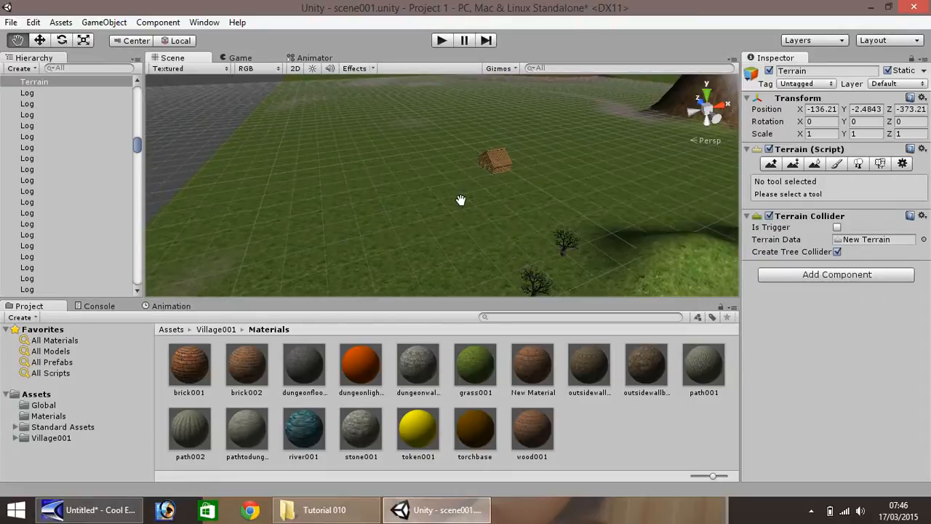
click(36, 395)
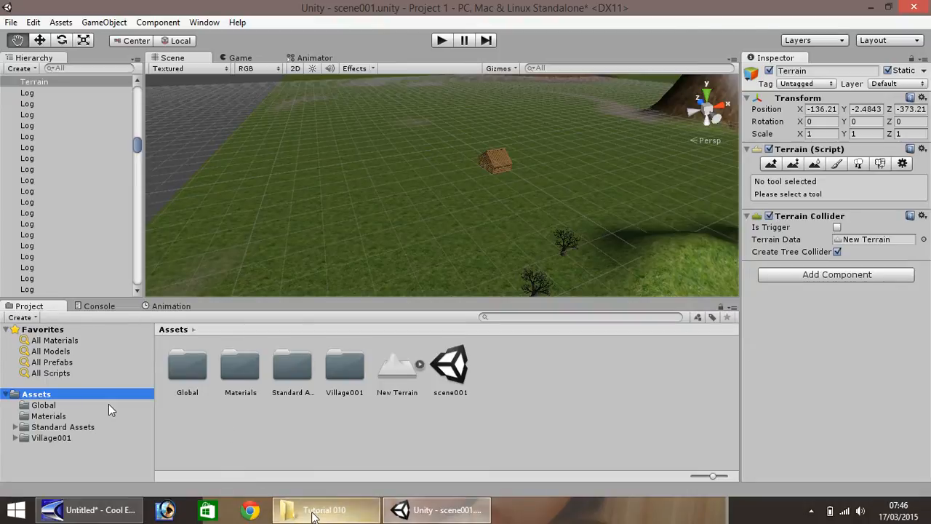
click(312, 513)
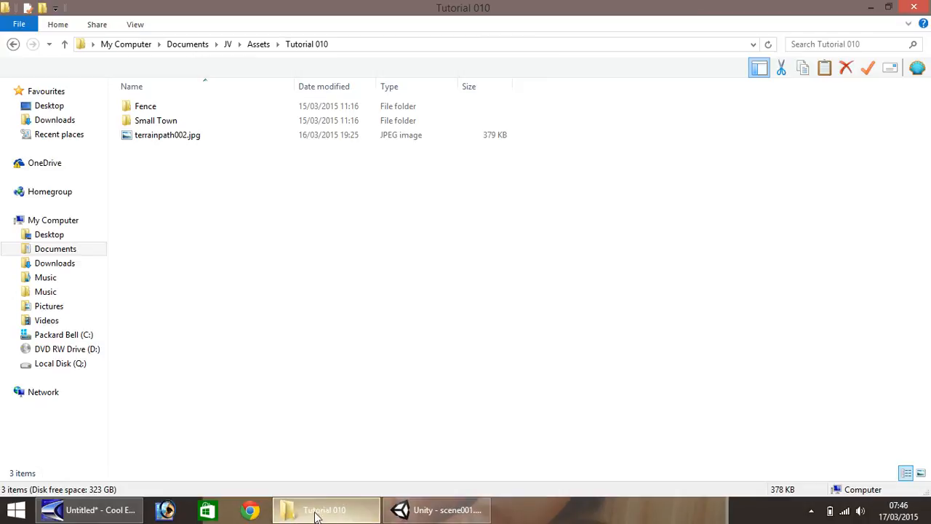
click(146, 122)
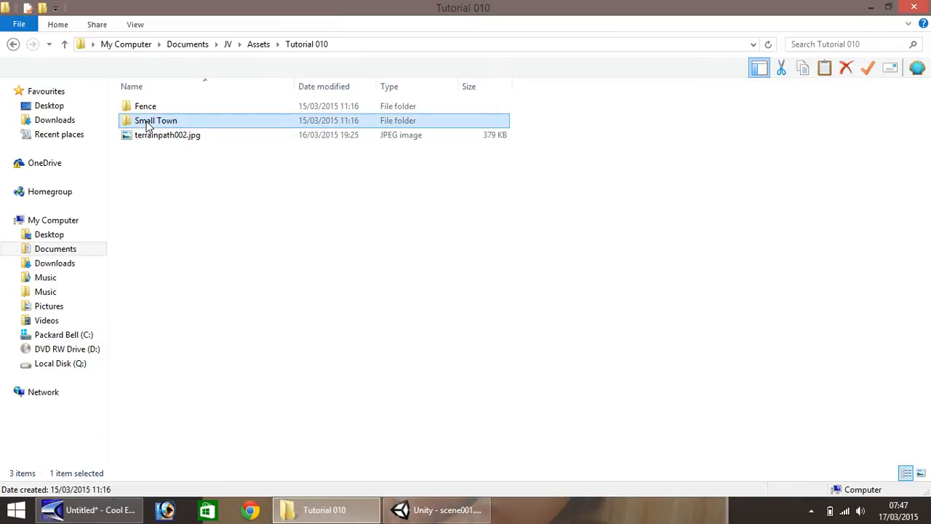
drag(149, 125, 511, 375)
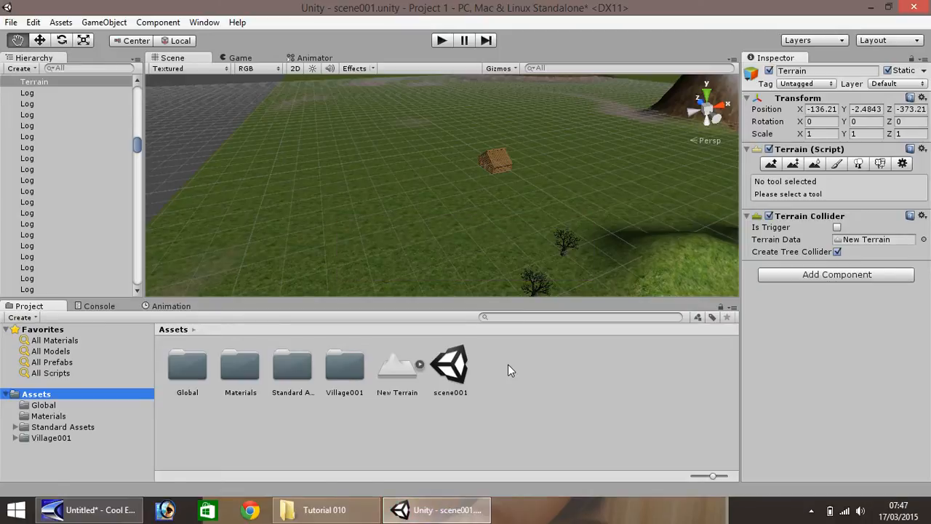
Step: Clear the console messages and return to the project's asset list
click(98, 306)
click(18, 318)
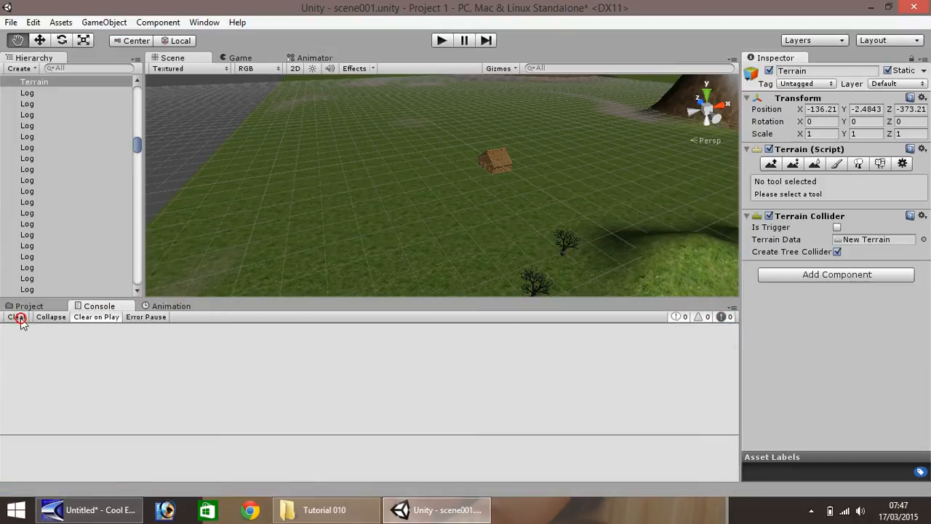
click(28, 305)
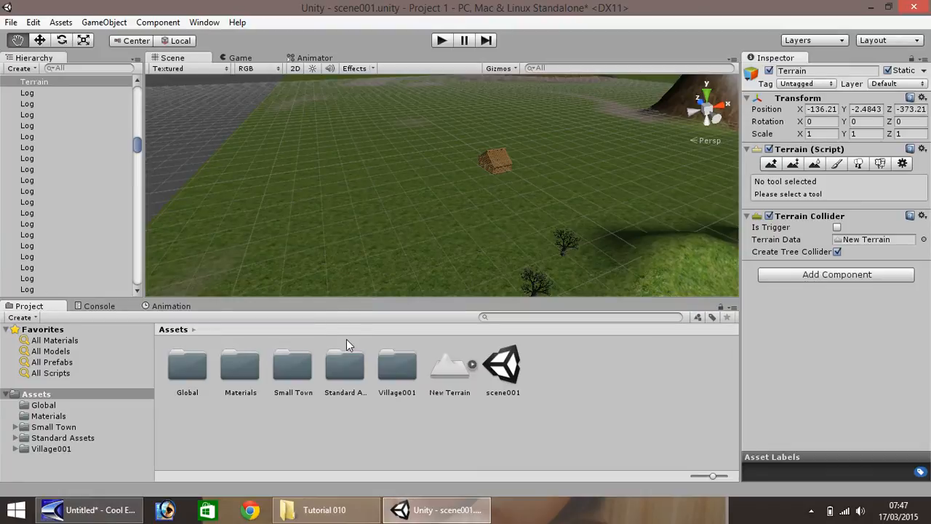
Step: Place the House 3 and Roof model from Small Town's FBX folder on the grass near the log cabin, at about X -92.6, Z 173.1
double_click(292, 368)
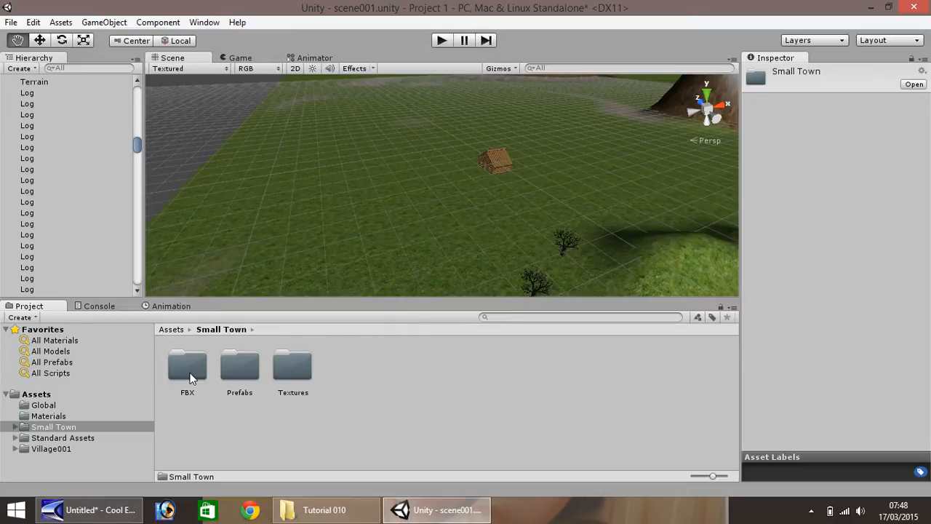
double_click(188, 371)
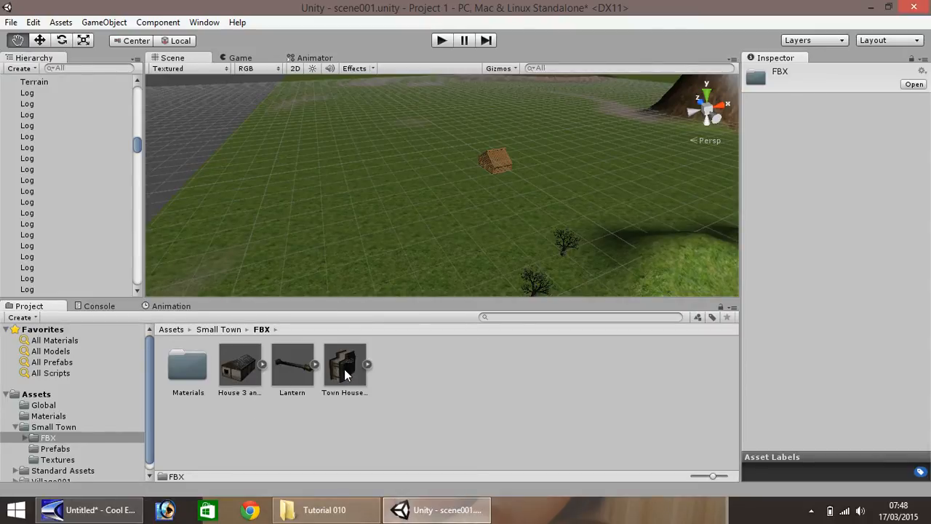
click(241, 368)
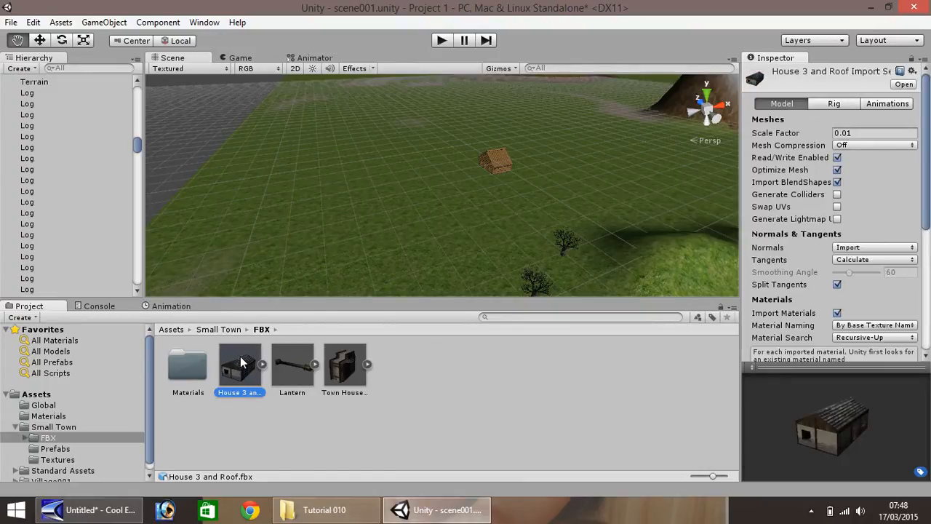
drag(242, 364, 292, 266)
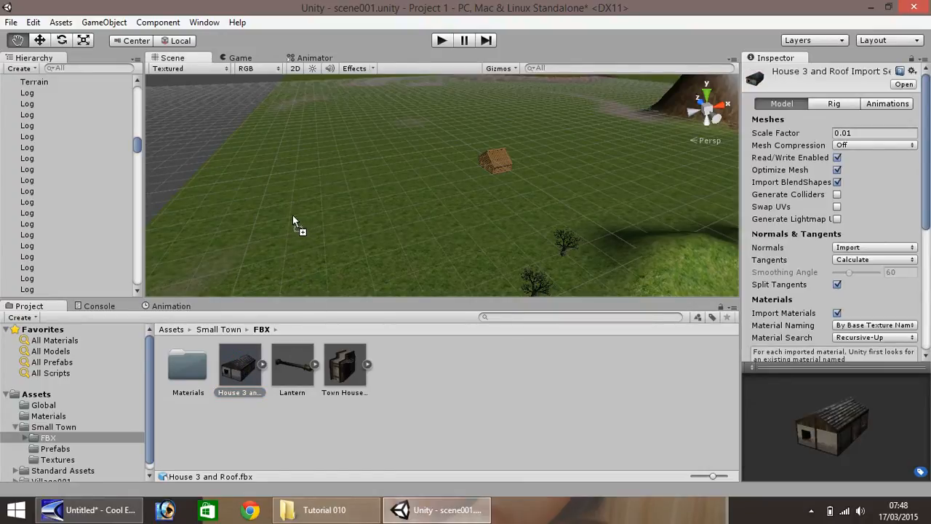
drag(290, 216, 290, 216)
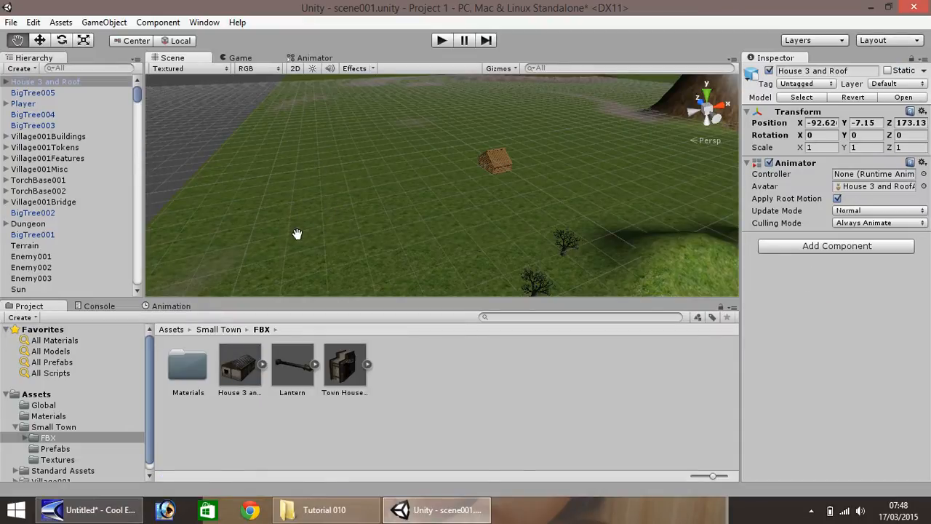
click(39, 40)
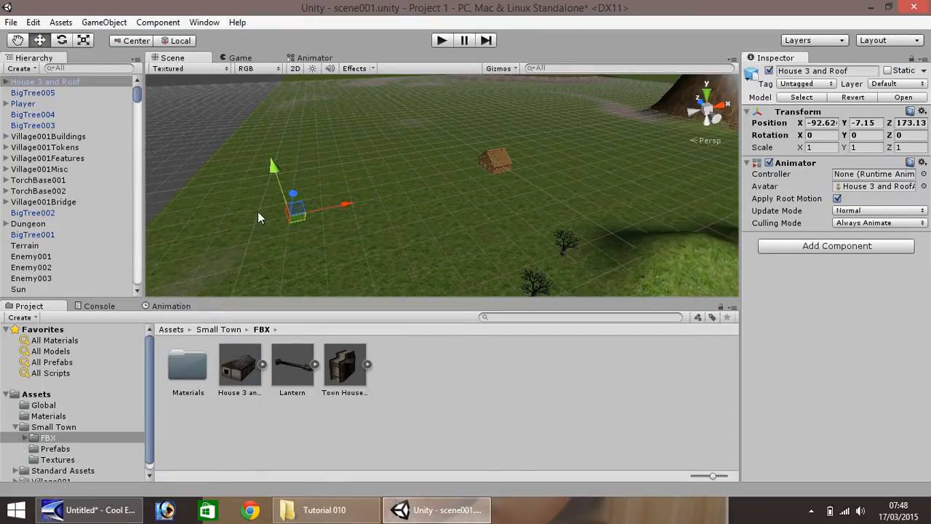
Step: Set the House 3 and Roof object's scale to 50 on X, Y and Z
click(822, 147)
text(50)
key(Tab)
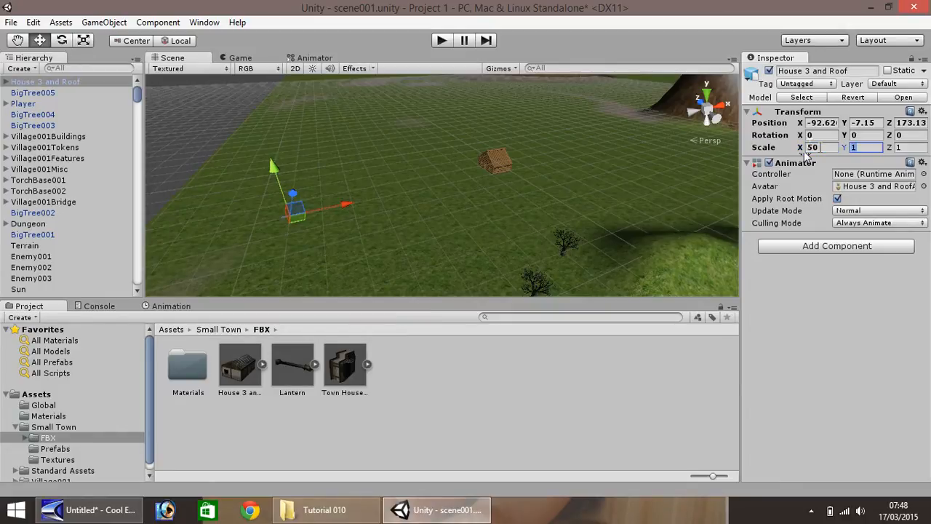
text(50)
key(Tab)
text(50)
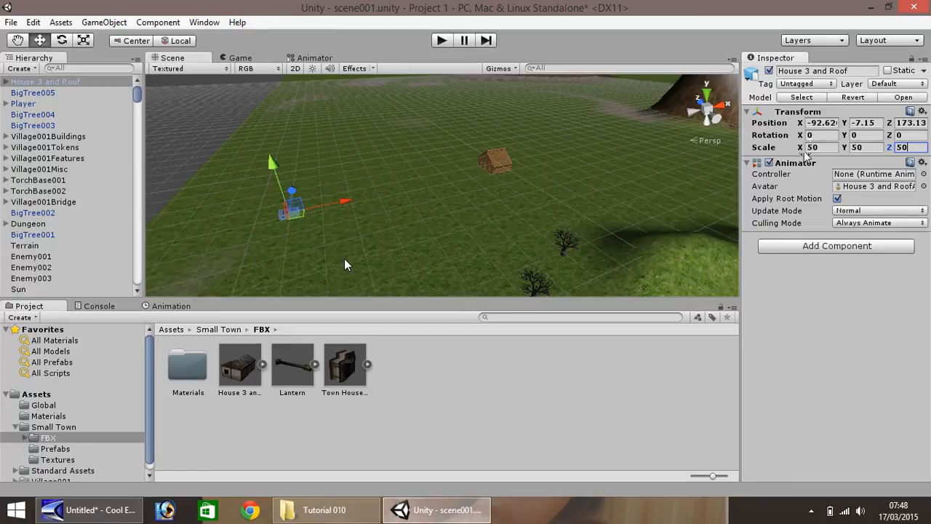
Step: Enlarge the House 3 and Roof object to a scale of 100 on X, Y and Z
scroll(255, 199, up, 2)
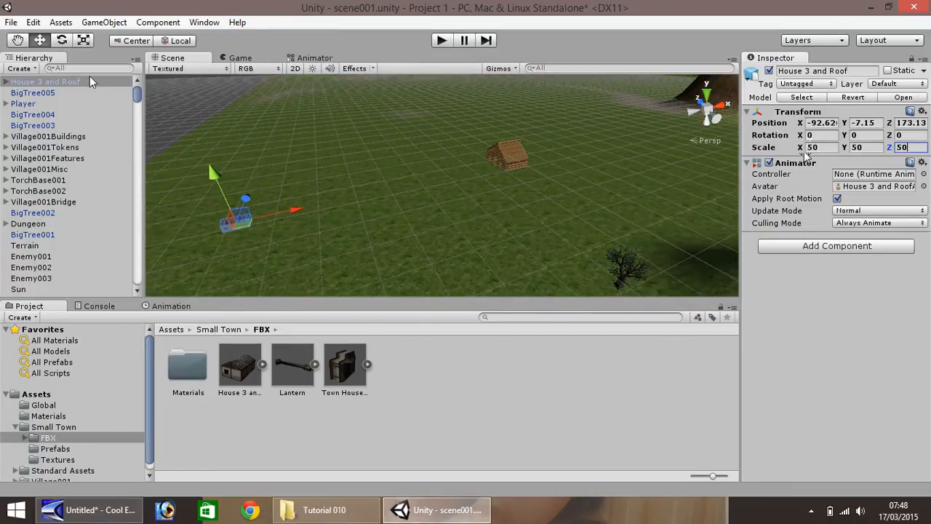
text(f)
key(BackSpace)
click(36, 41)
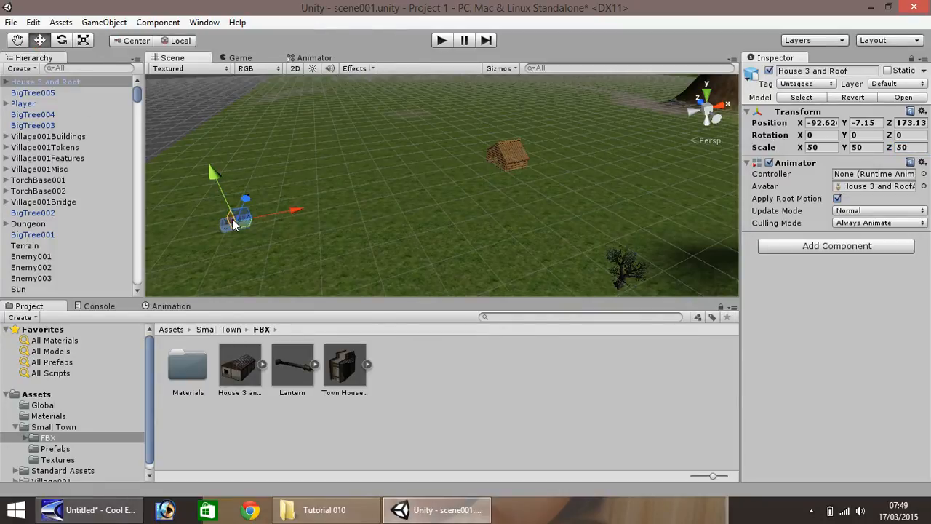
key(f)
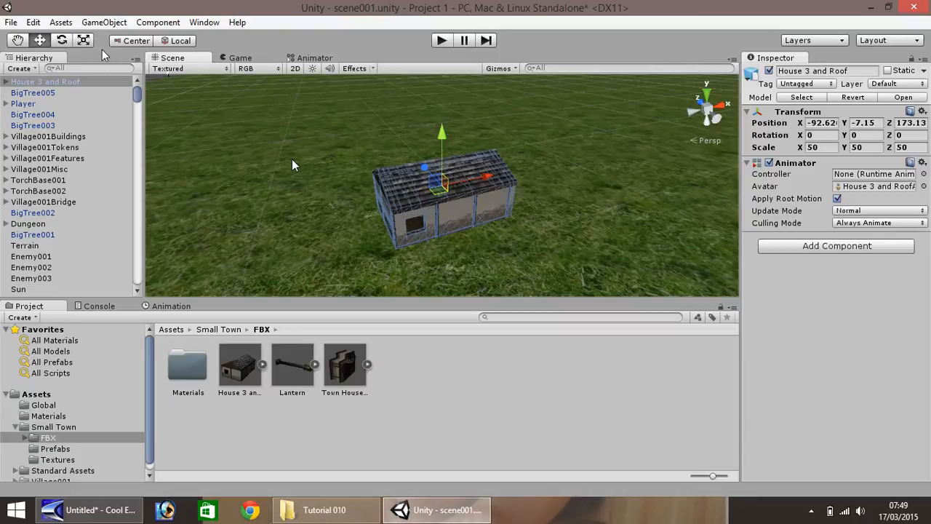
click(816, 147)
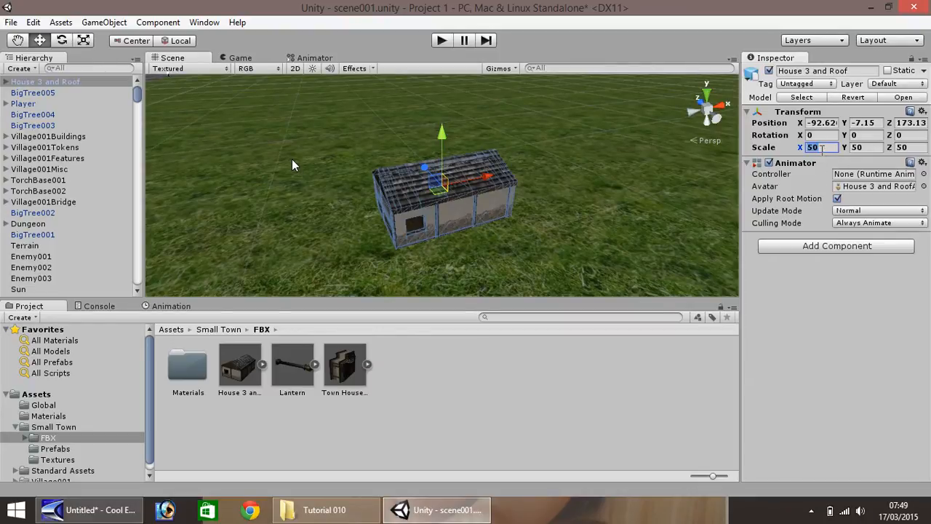
text(100)
key(Tab)
text(100)
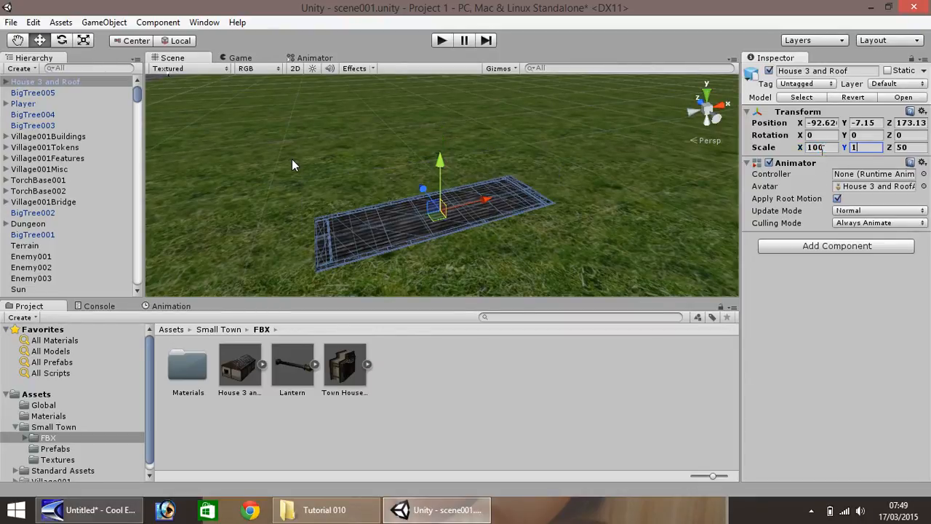
key(Tab)
text(100)
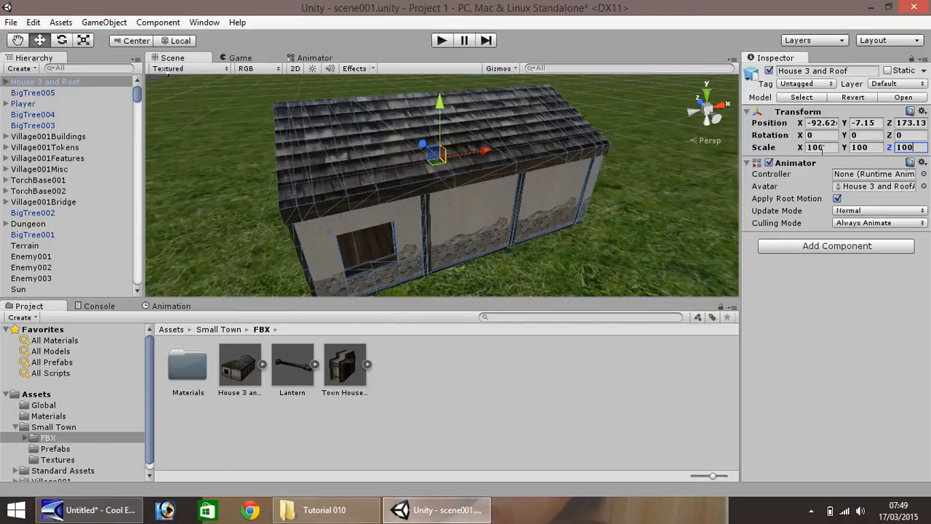
scroll(366, 166, down, 3)
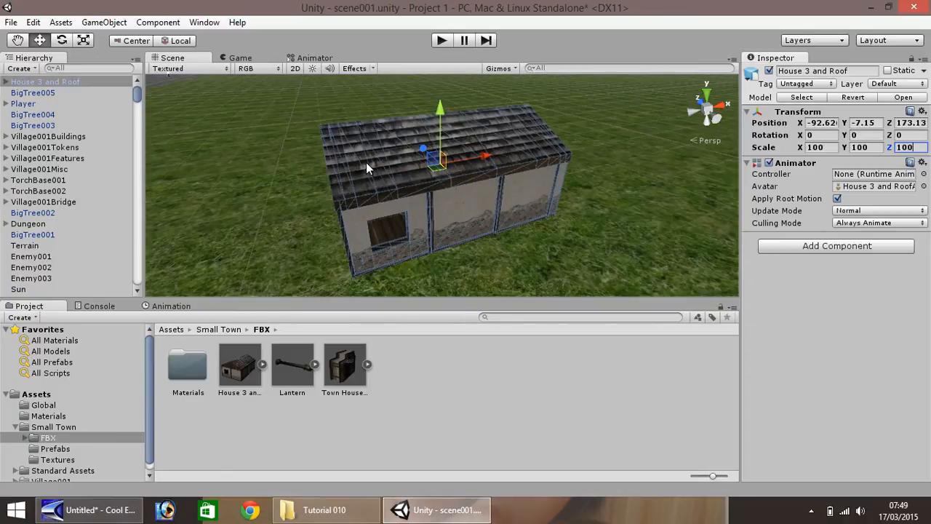
scroll(366, 162, down, 2)
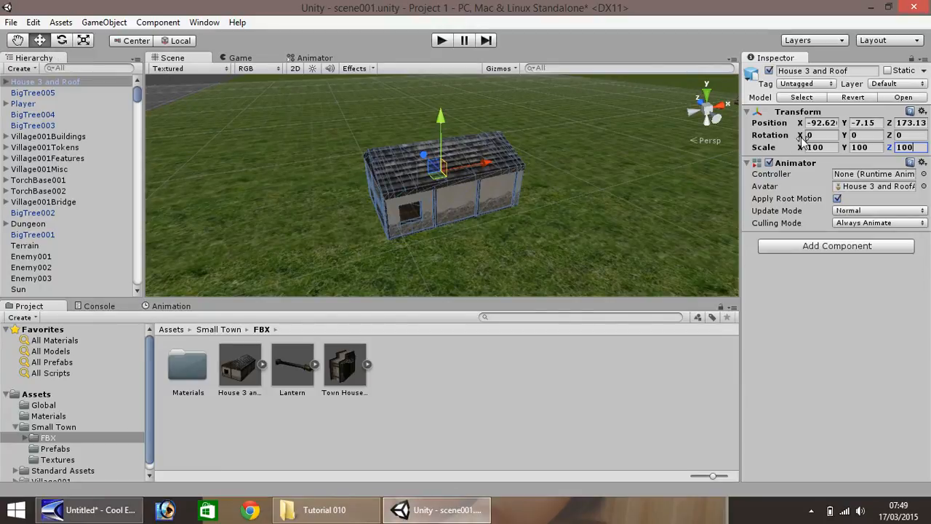
Step: Rotate the House 3 and Roof object to 90 degrees on Y
click(865, 136)
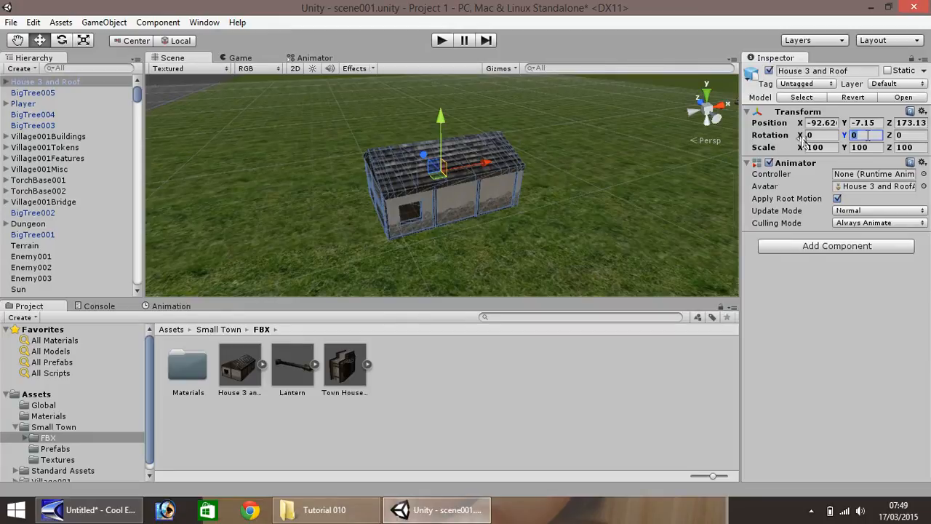
text(90)
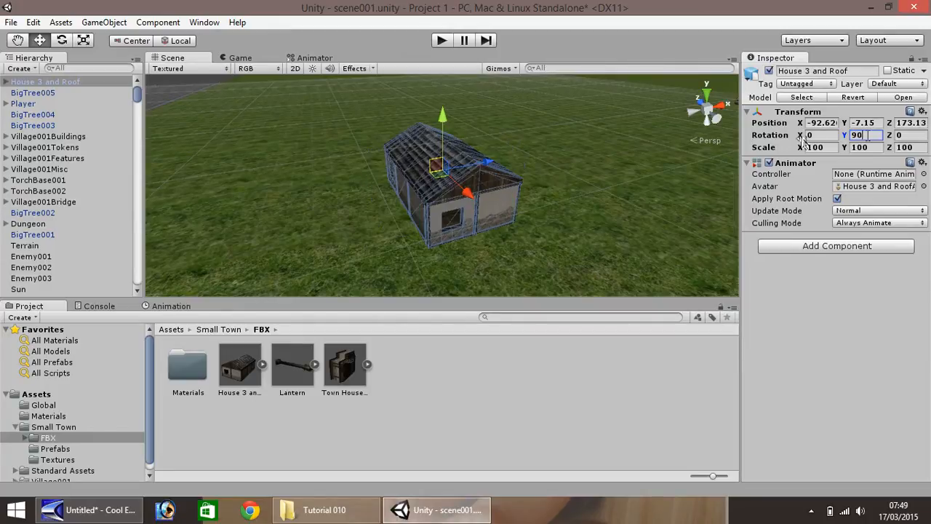
click(17, 40)
alt+drag(430, 169, 116, 175)
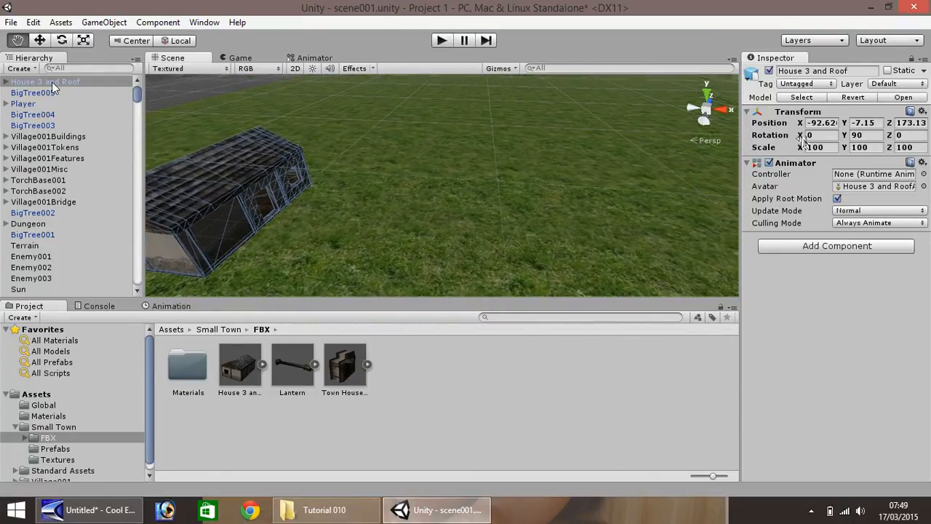
click(40, 41)
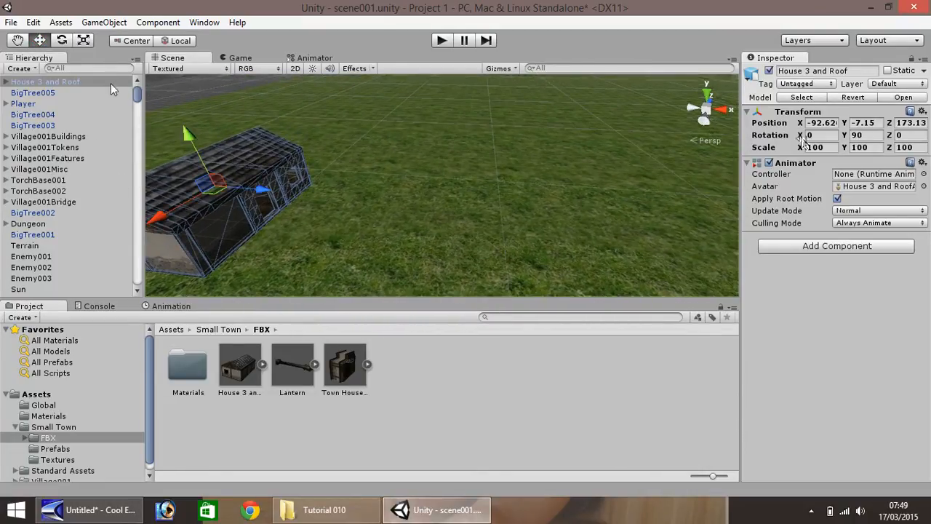
Step: Add a Box Collider physics component to the House 3 and Roof object
click(327, 210)
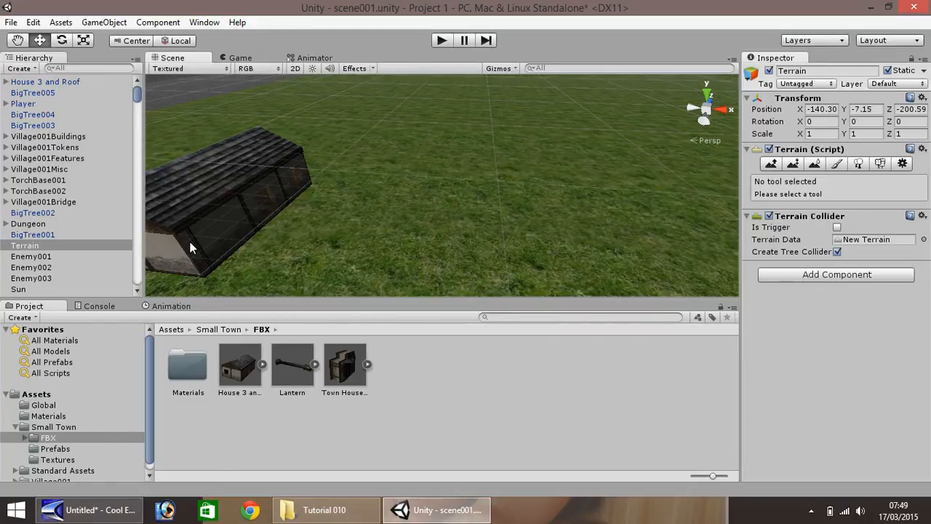
click(228, 230)
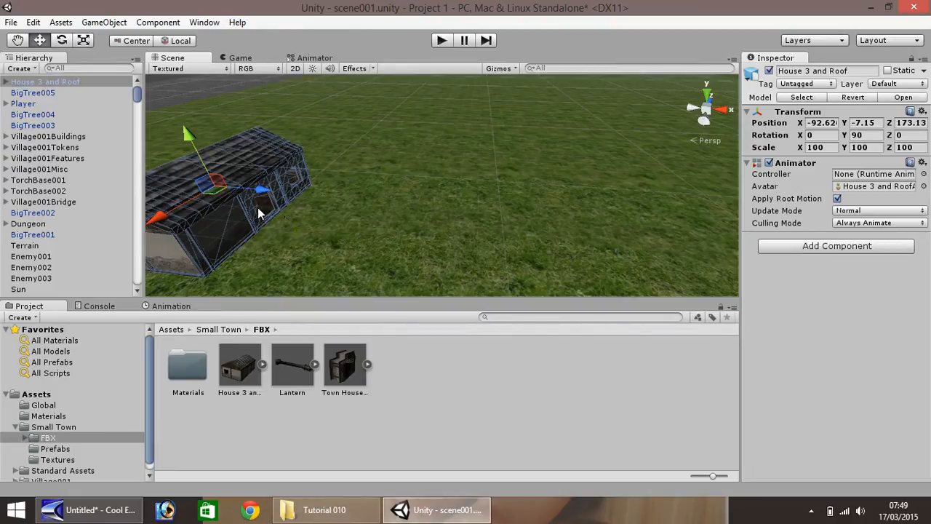
mouse_move(258, 207)
right_down()
mouse_move(270, 229)
mouse_move(271, 220)
right_up()
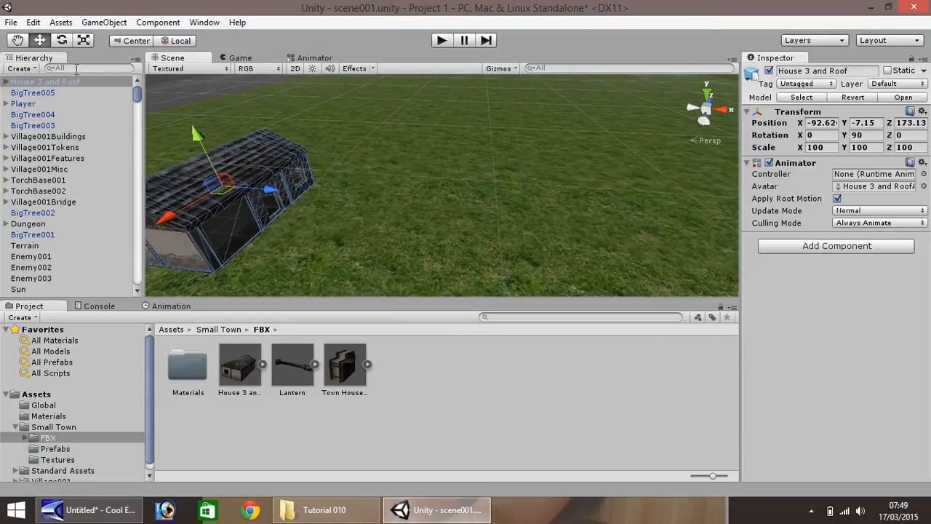
click(18, 40)
drag(257, 222, 186, 158)
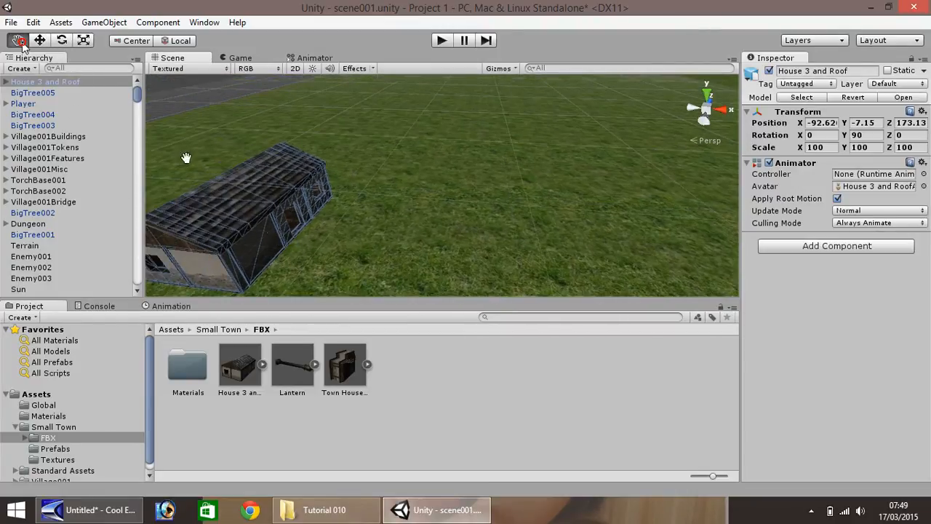
click(39, 40)
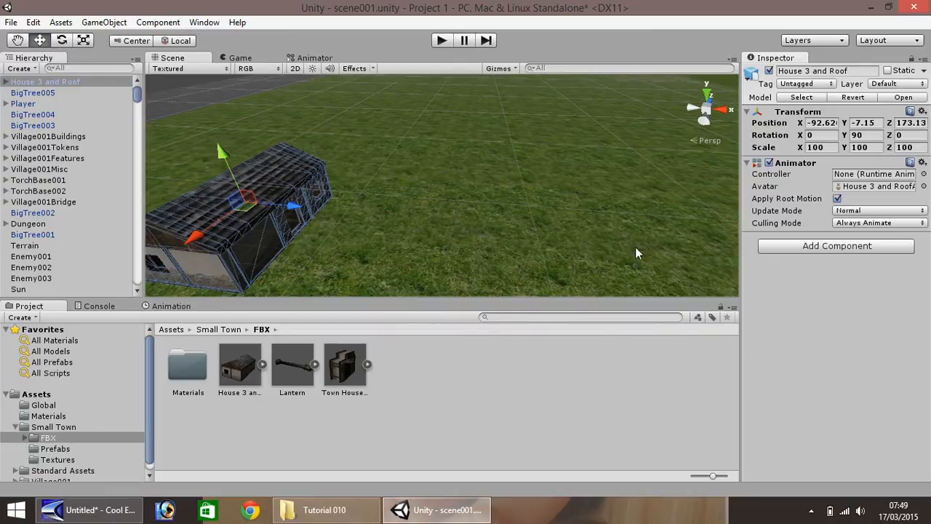
click(805, 248)
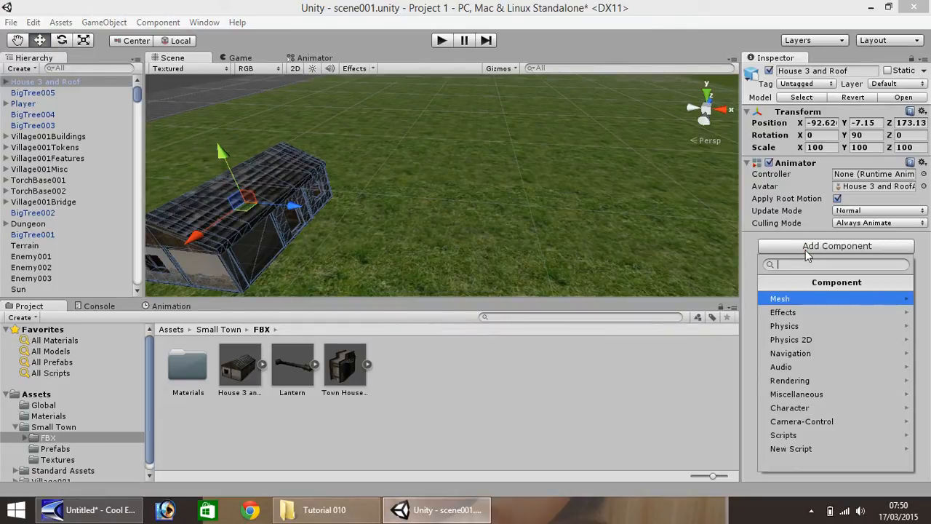
click(802, 327)
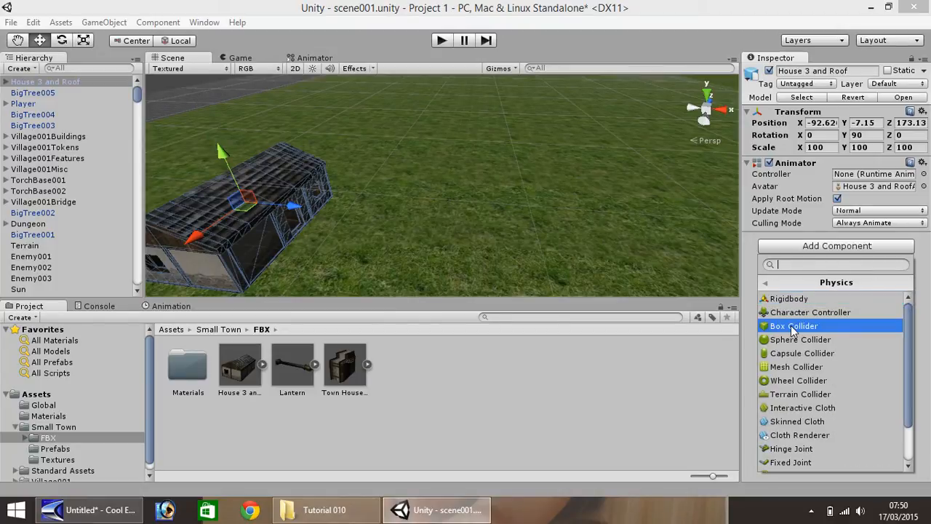
click(799, 327)
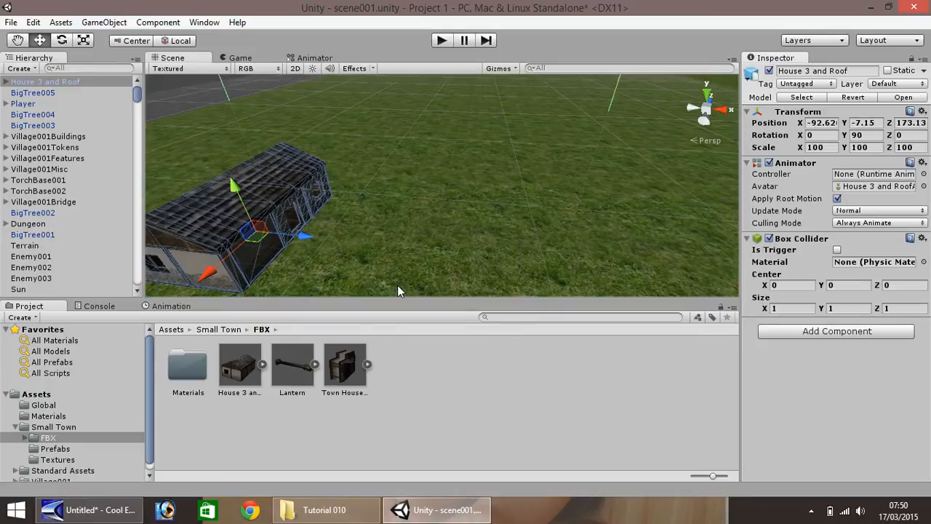
Step: Place the Town House 1 model from the FBX folder on the grass beside the first house, at about X -69.4, Z 180.1
click(405, 254)
alt+drag(403, 252, 378, 240)
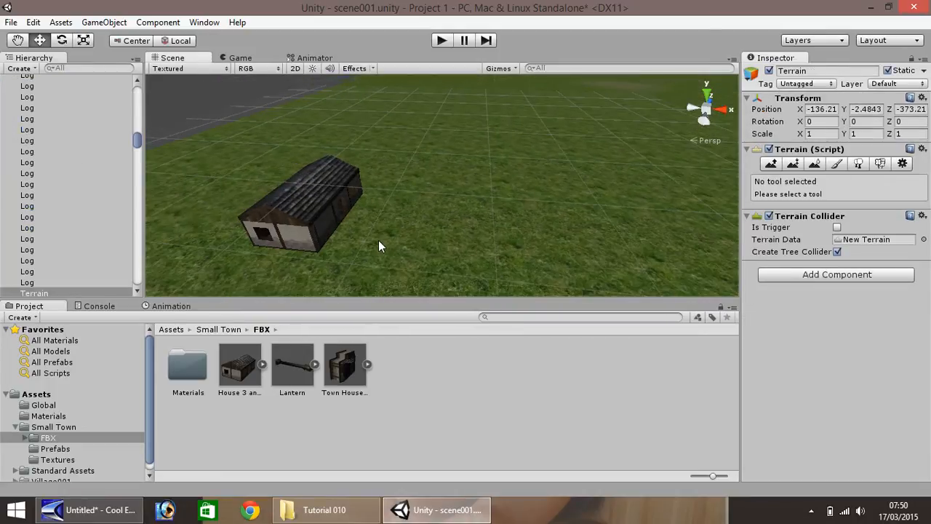
click(347, 372)
drag(346, 375, 494, 275)
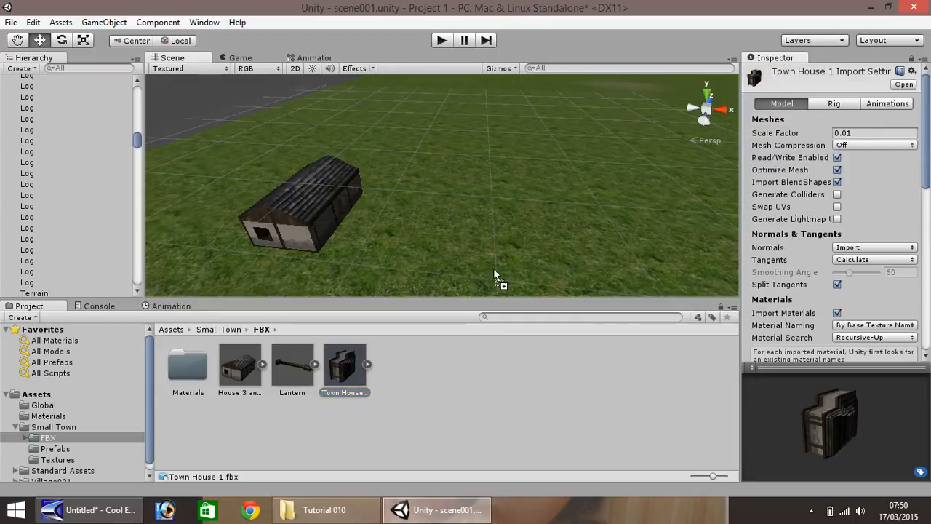
drag(492, 208, 489, 204)
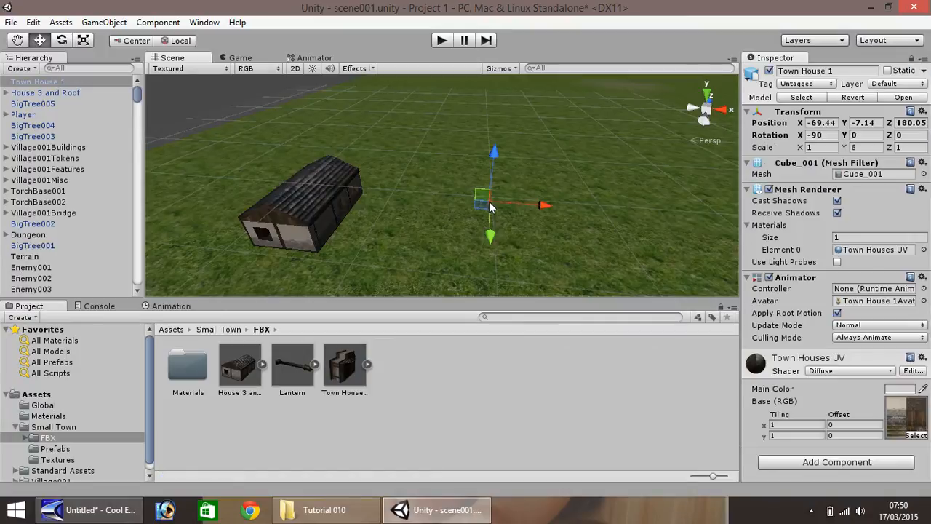
Step: Scale the Town House 1 object to 100 on X, 600 on Y and 100 on Z
click(824, 147)
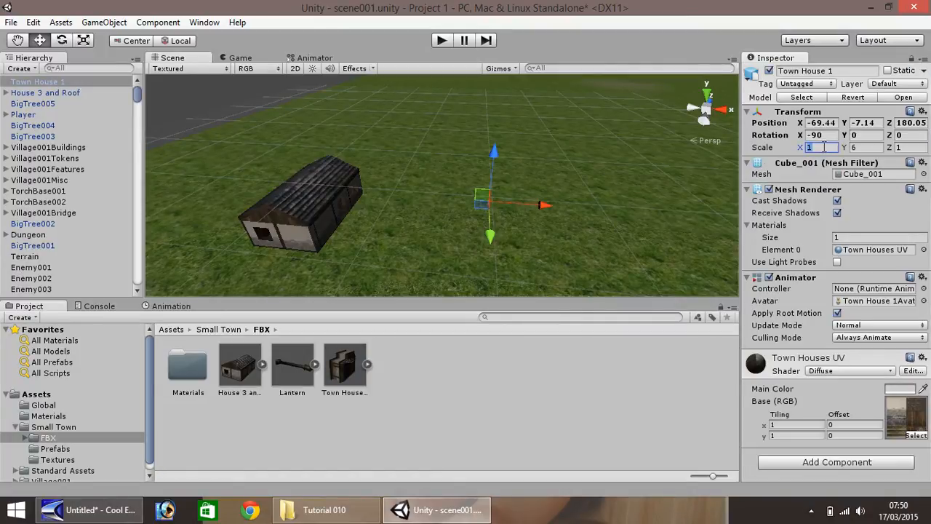
text(100)
key(Tab)
text(1)
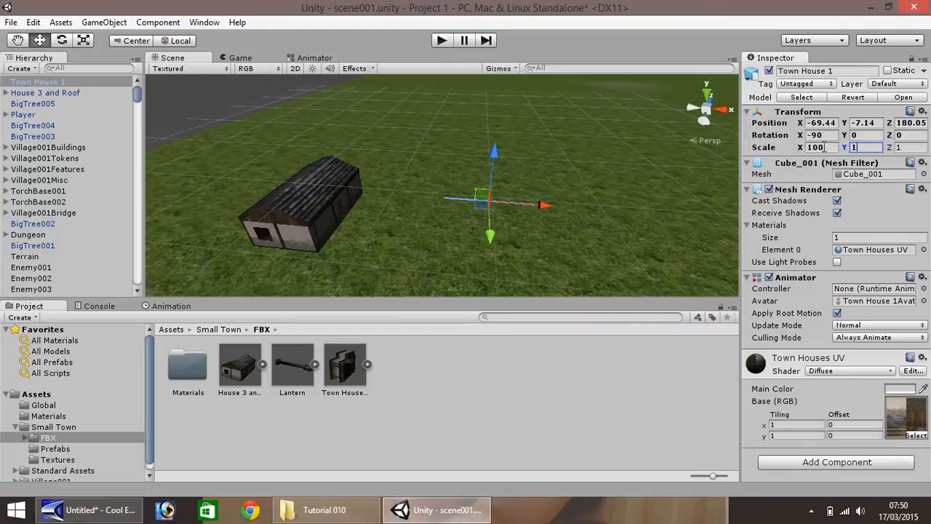
text(00)
key(Tab)
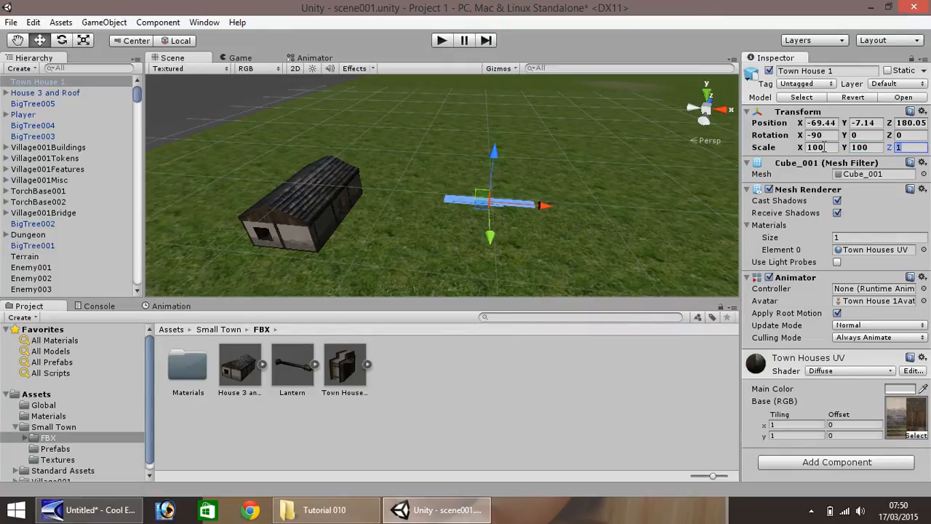
text(100)
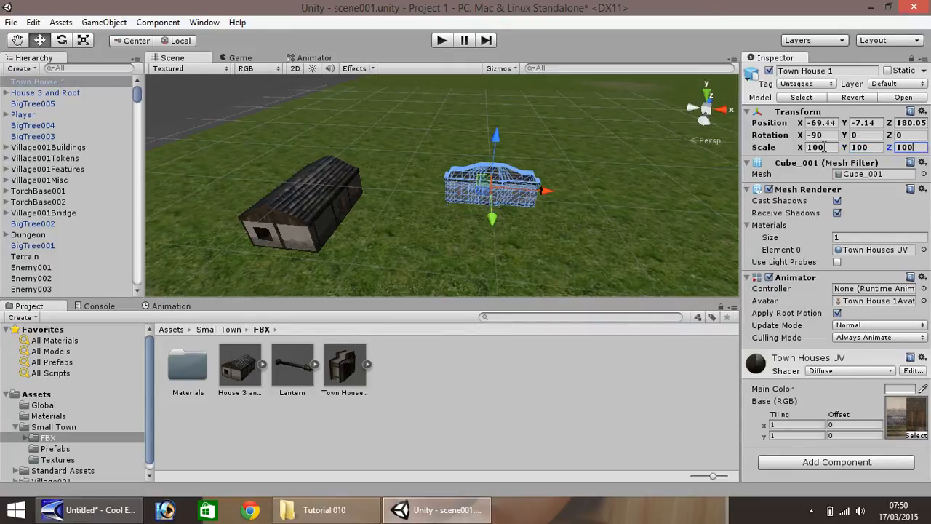
key(shift+Tab)
text(600)
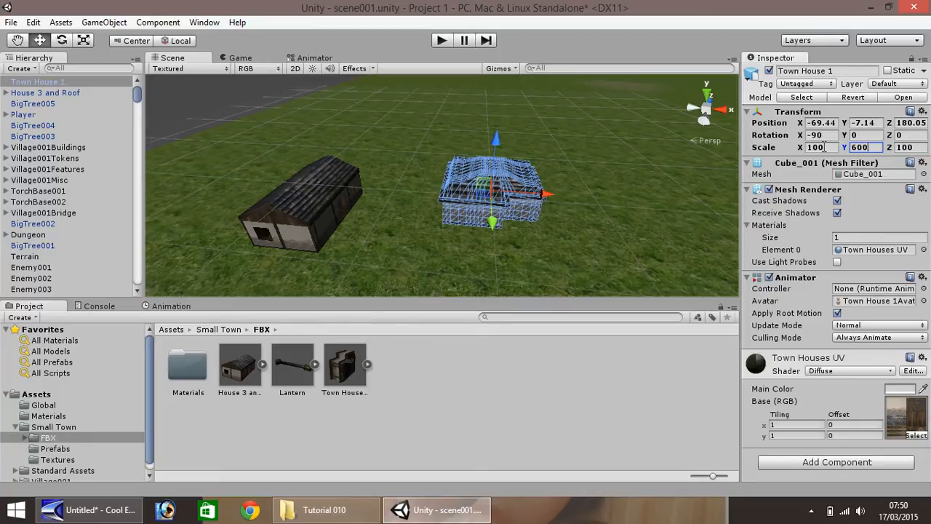
click(546, 252)
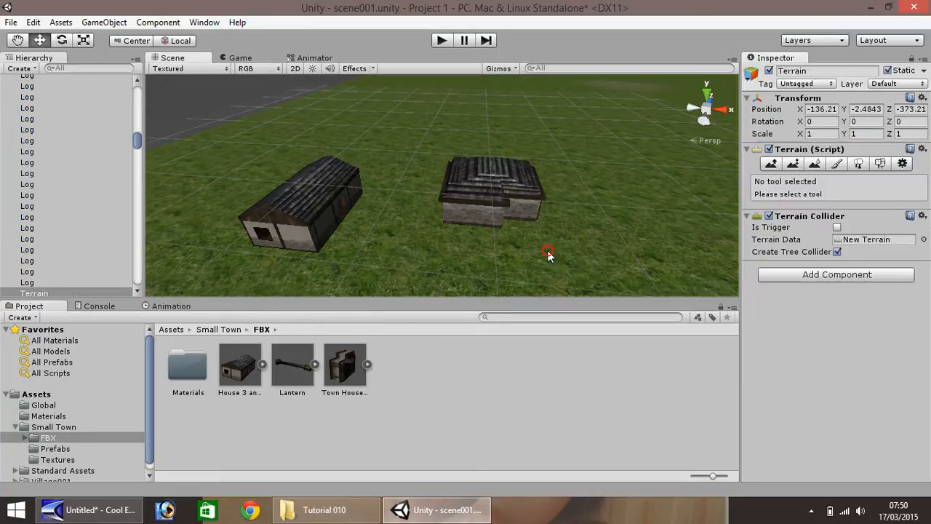
Step: Set the Town House 1 object's Y rotation to 180 degrees
click(476, 215)
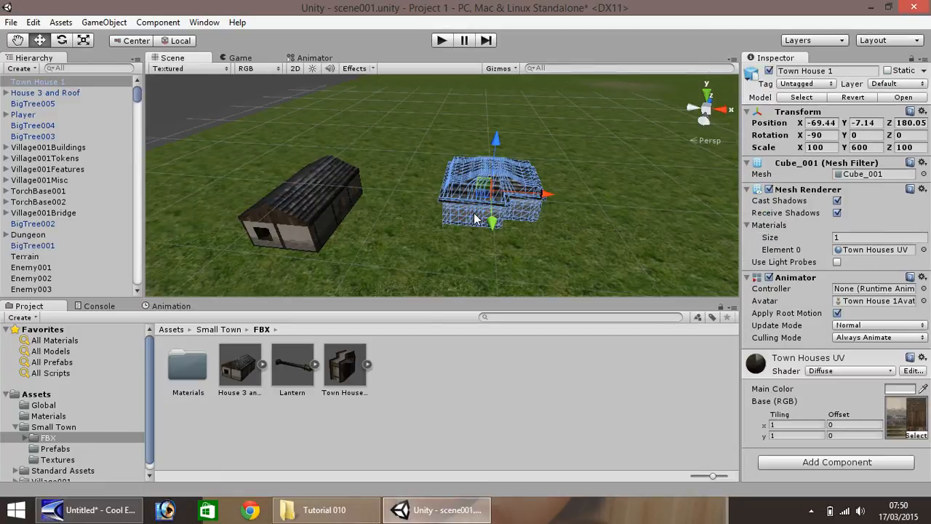
click(858, 135)
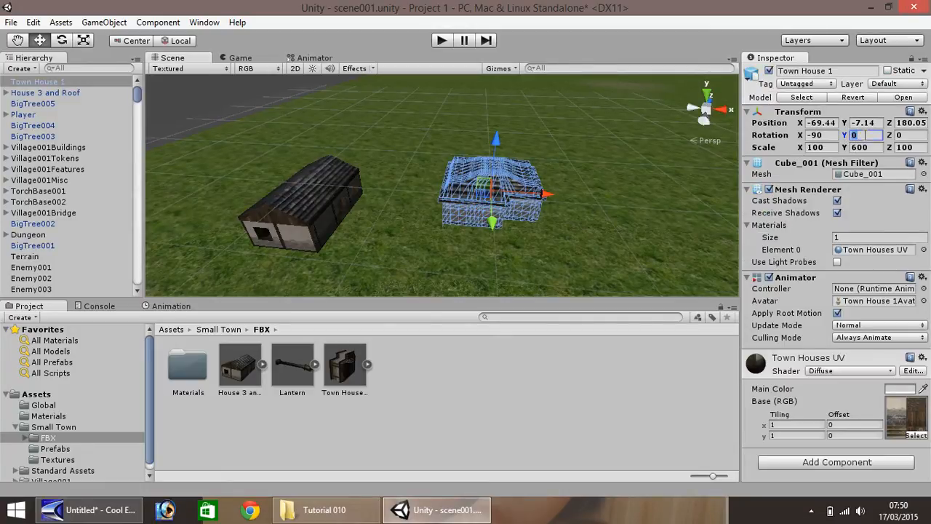
click(599, 221)
click(504, 203)
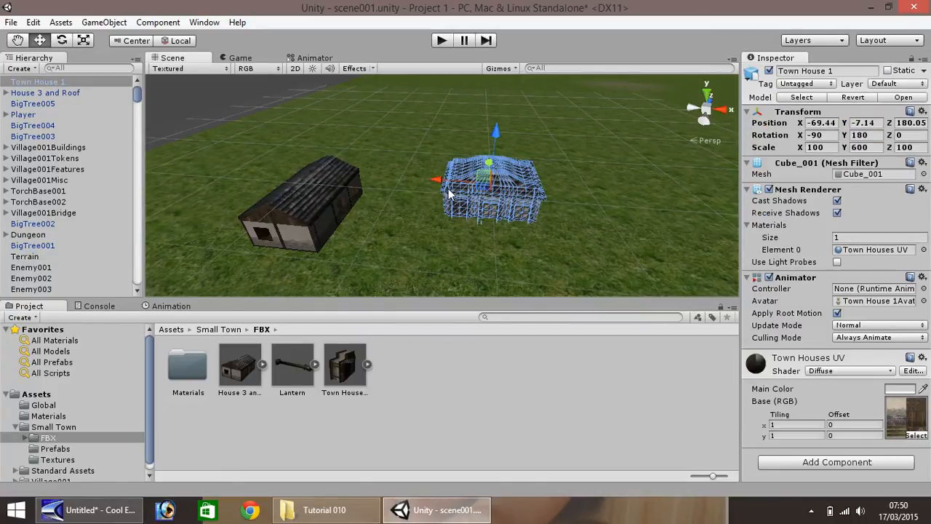
Step: Shift Town House 1 away from the first house and raise it, to about X -66.3, Y -6.06
drag(439, 179, 462, 182)
mouse_move(519, 137)
mouse_down()
mouse_move(523, 121)
mouse_move(523, 131)
mouse_up()
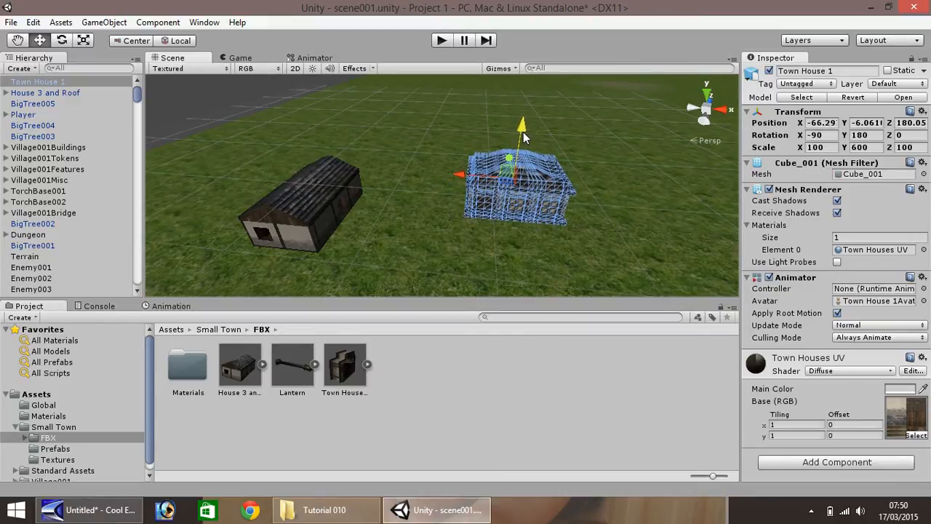
click(528, 237)
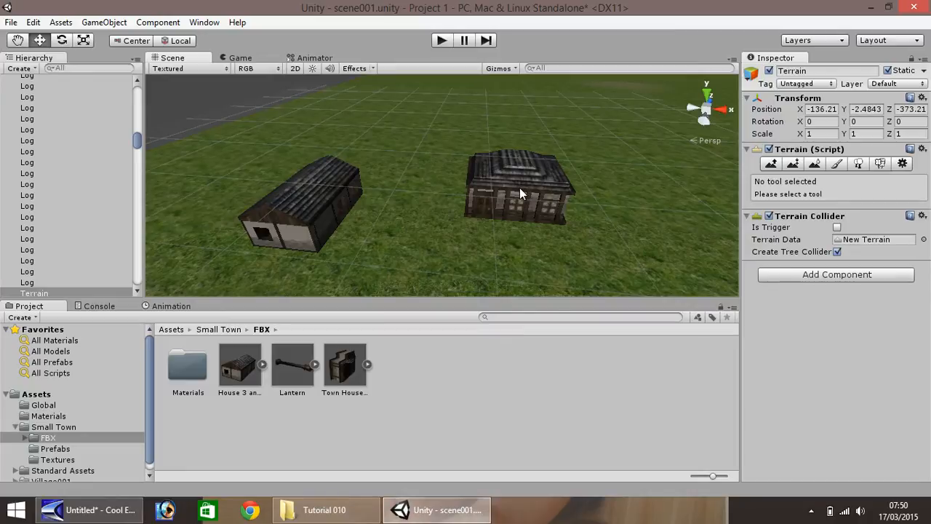
Step: Duplicate the House 3 and Roof object and move the copy to the other side of Town House 1, at about X -50.6
scroll(480, 214, down, 3)
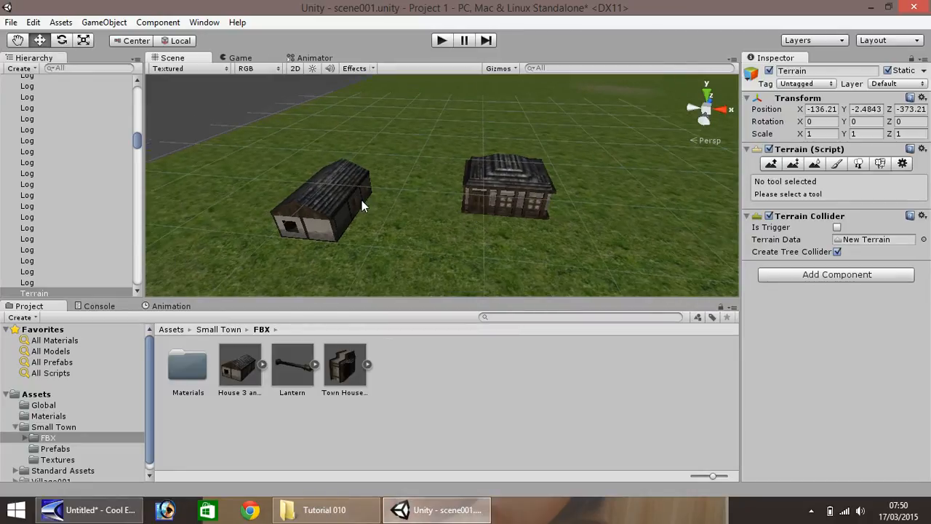
click(337, 200)
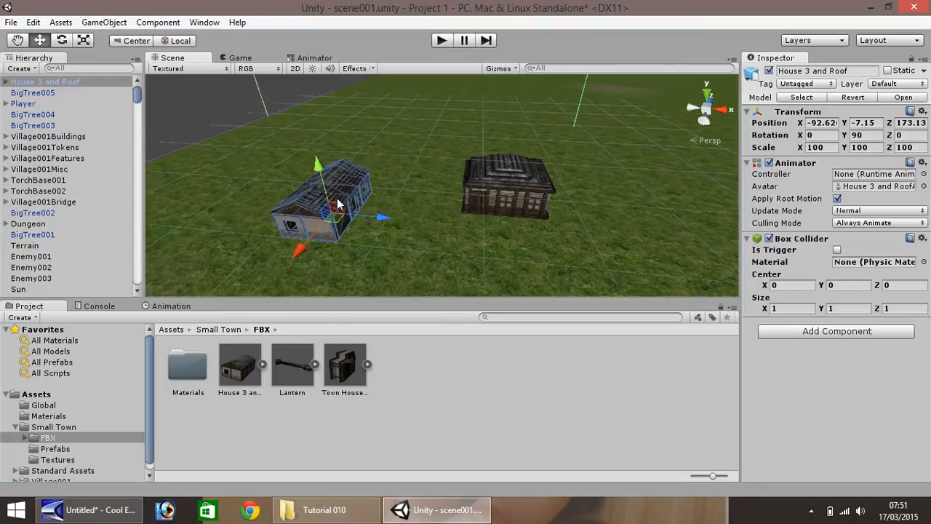
scroll(53, 109, down, 10)
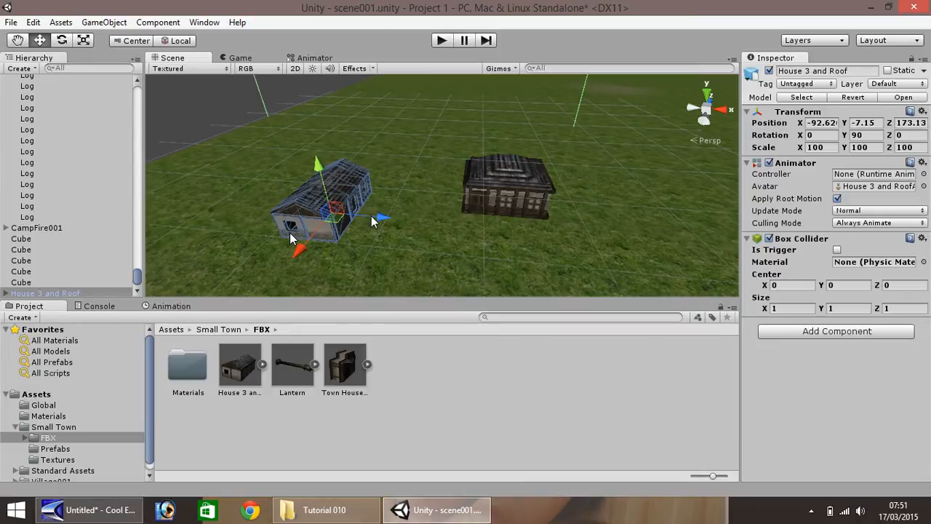
drag(372, 221, 629, 261)
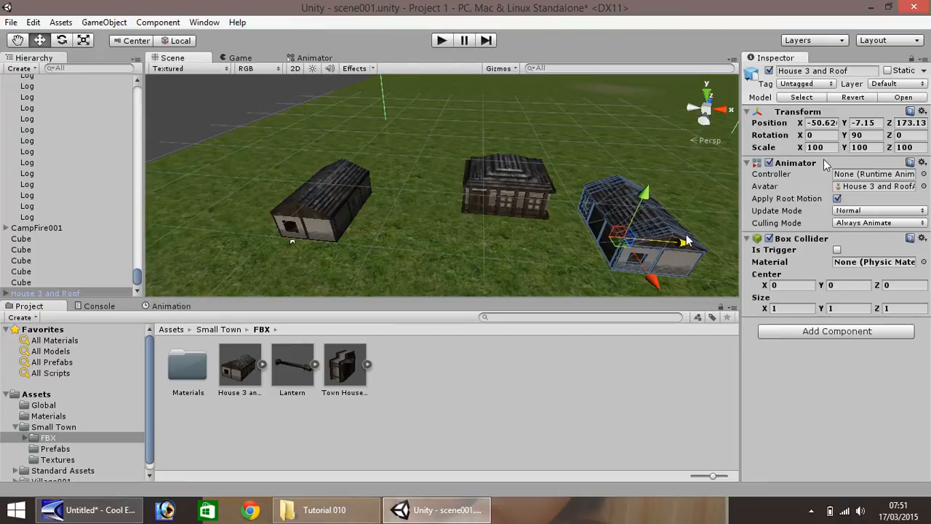
Step: Rotate the copied House 3 and Roof to 270 degrees on Y and move it to about Z 168.1
click(867, 136)
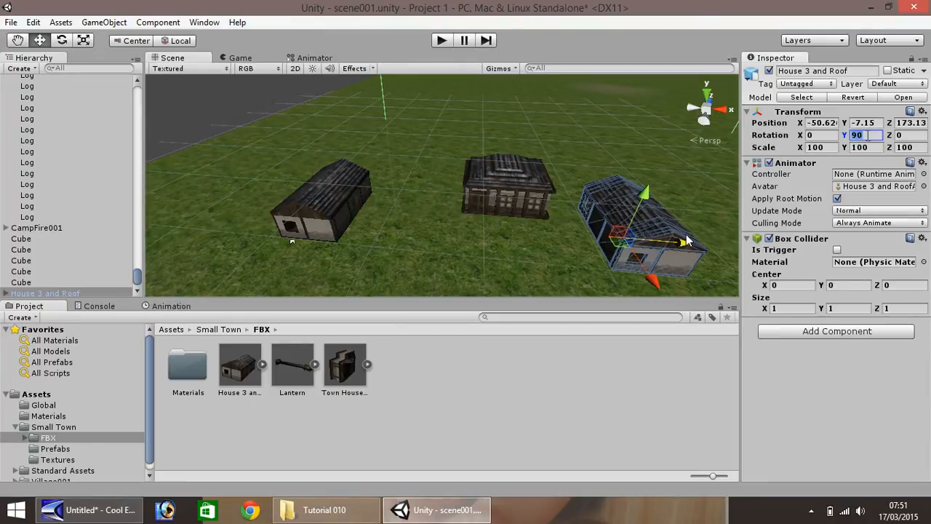
text(270)
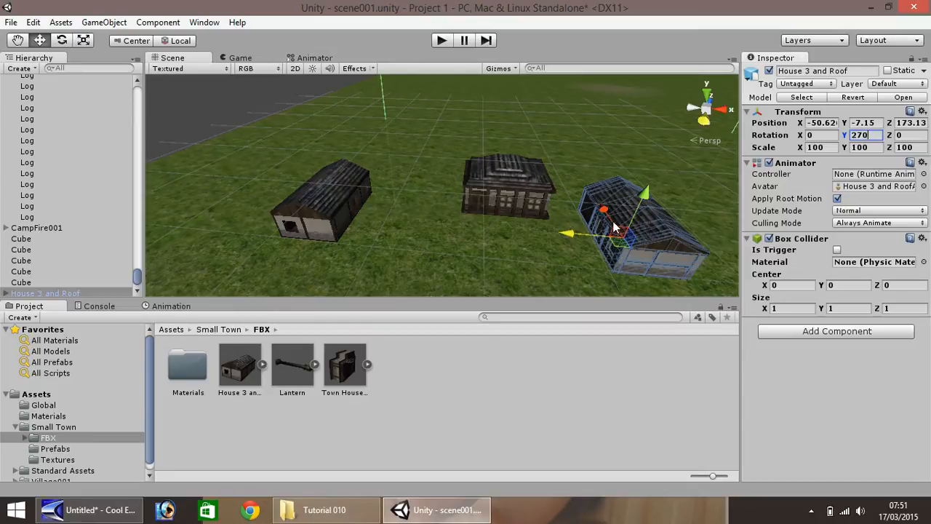
drag(610, 212, 620, 237)
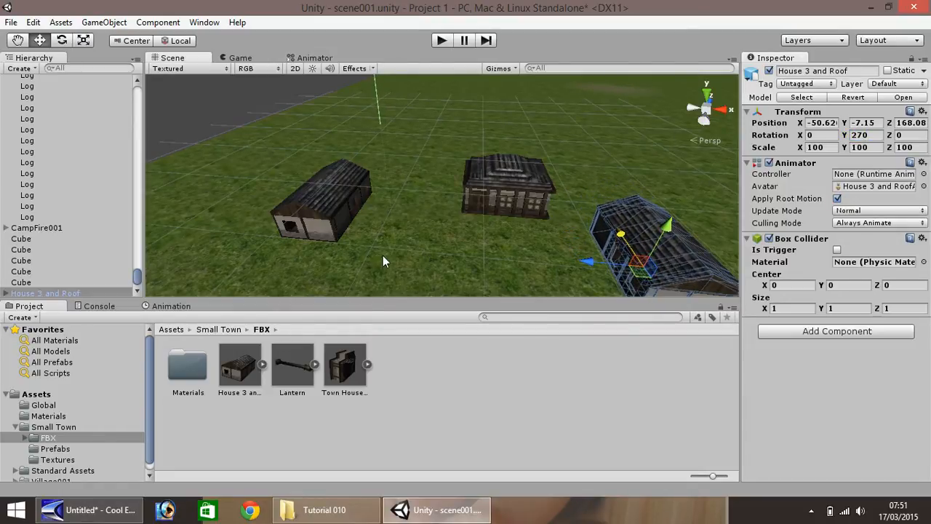
Step: Duplicate Town House 1 and move the copy behind the first House 3 and Roof, to about X -87.3, Z 194.05
scroll(383, 255, down, 3)
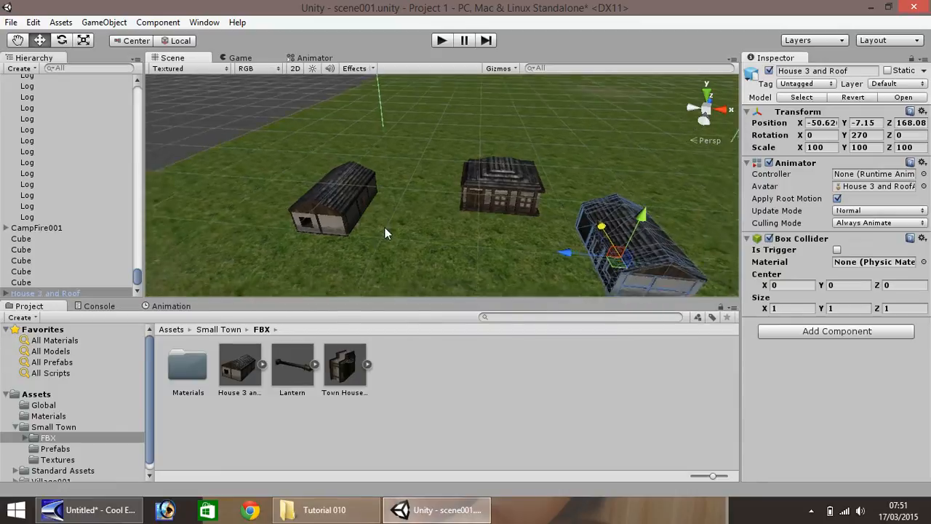
click(493, 183)
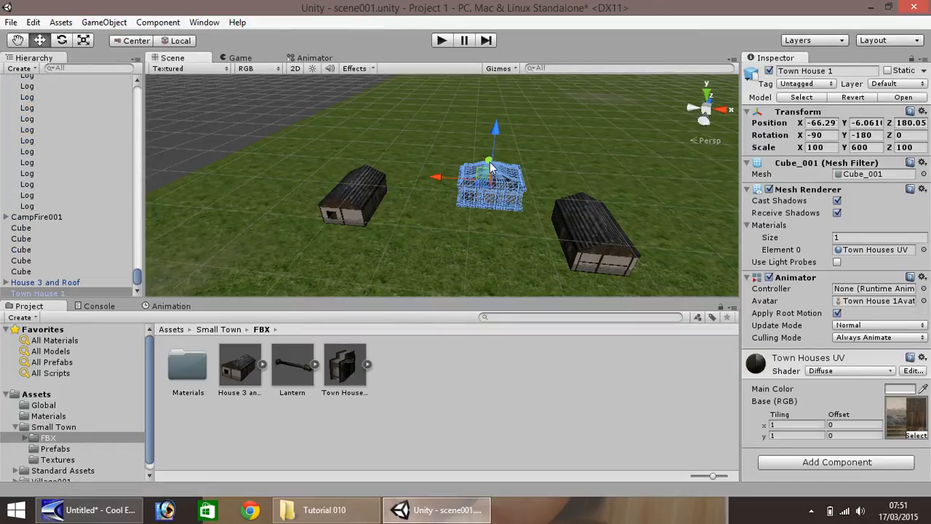
drag(490, 161, 365, 152)
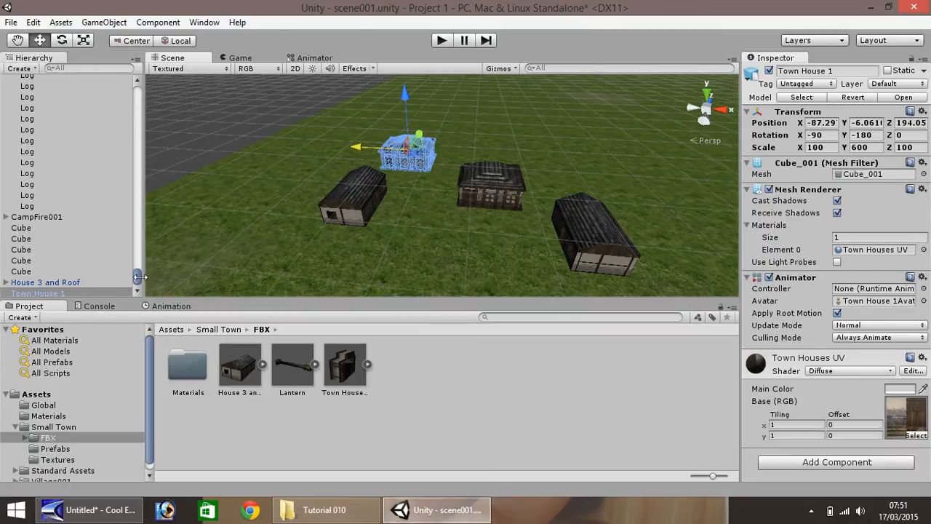
Step: Collapse the LogCabin001 group so its logs no longer fill the object list
drag(136, 277, 135, 96)
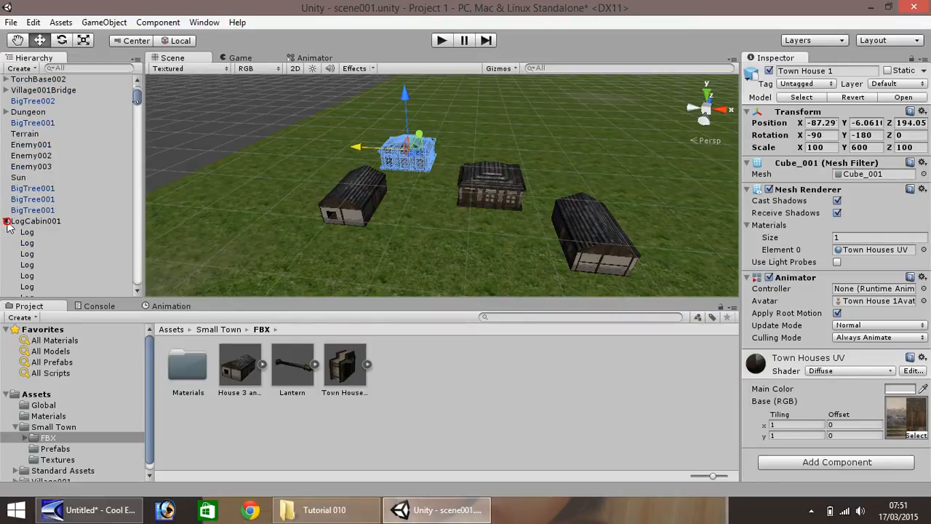
click(6, 220)
scroll(34, 203, up, 4)
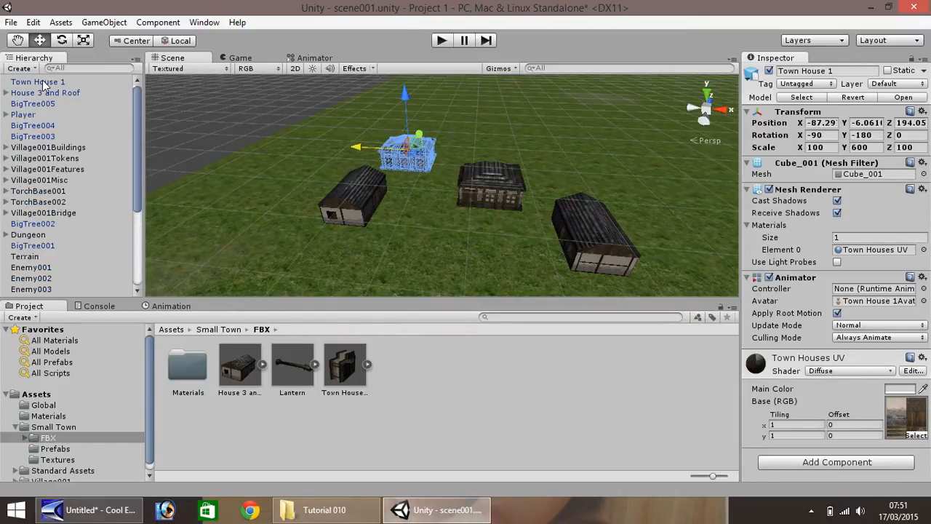
Step: Create an empty game object and rename it Village002
click(104, 23)
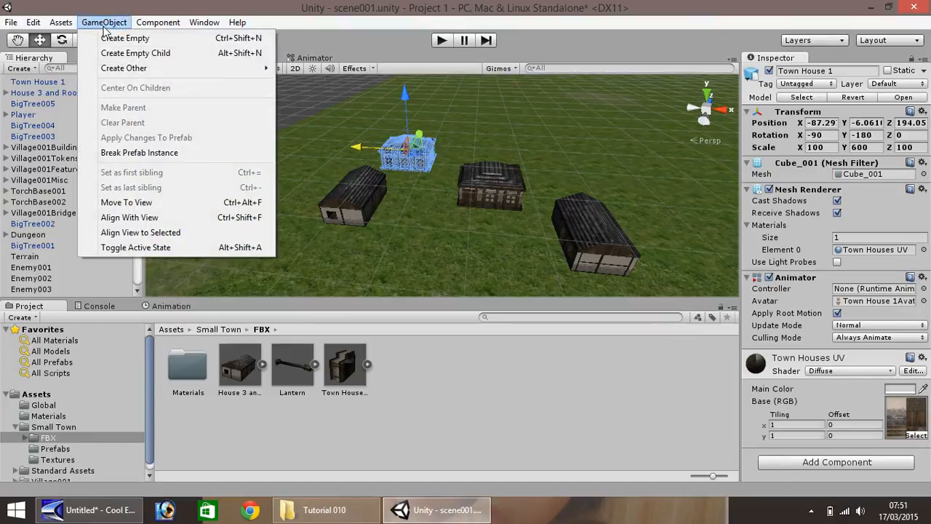
click(106, 38)
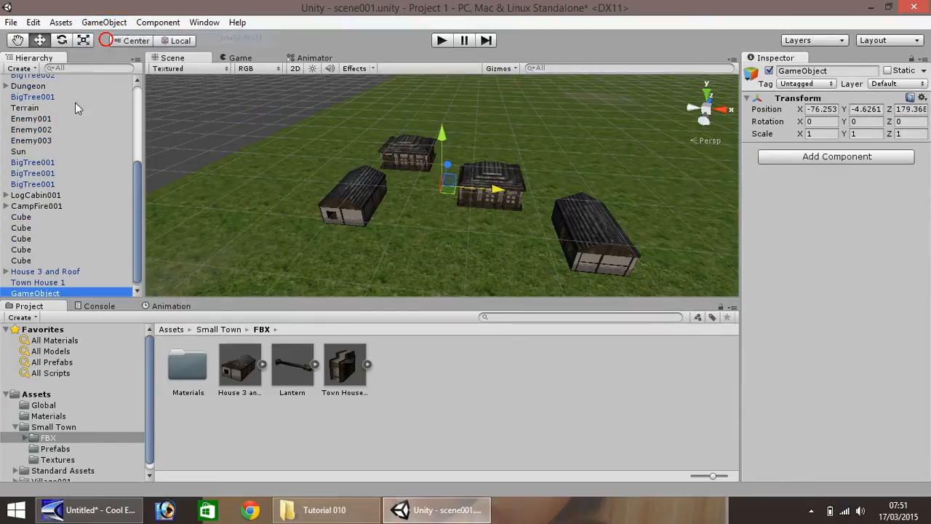
right_click(38, 294)
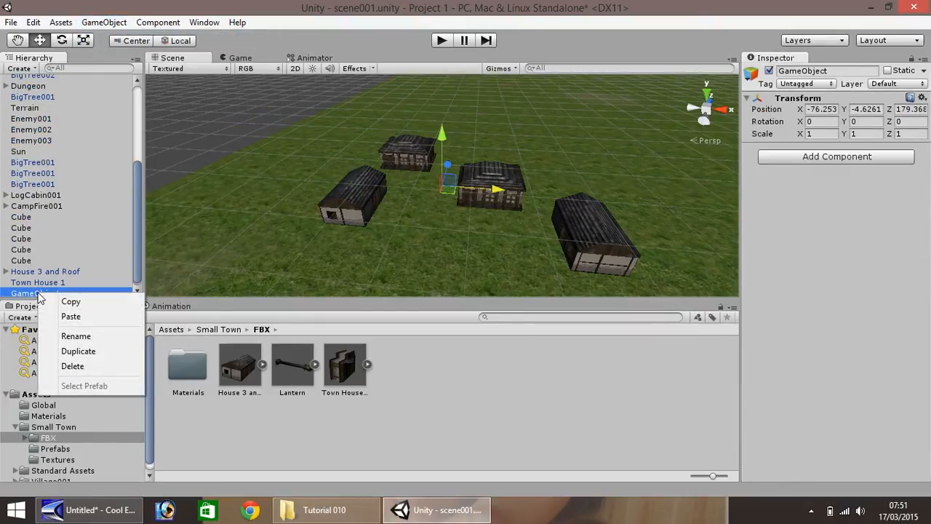
click(77, 337)
text(V)
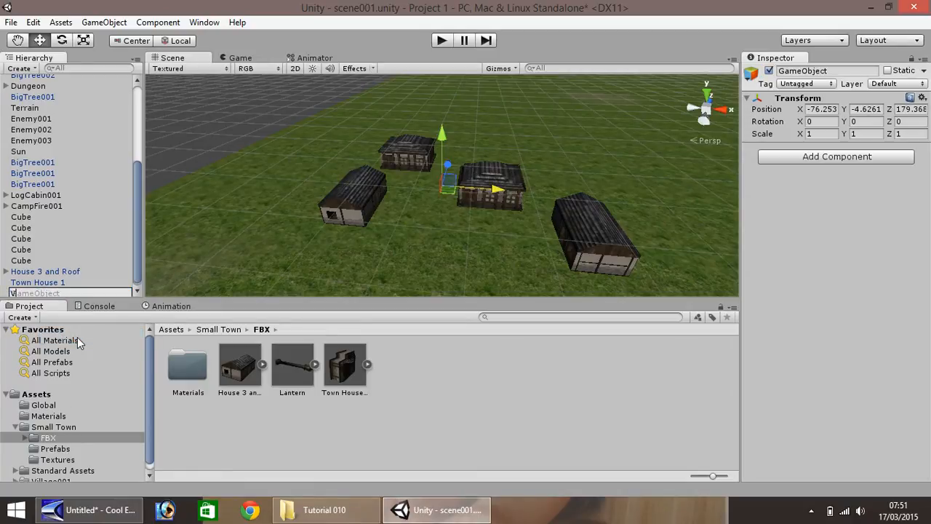
text(illage002)
key(Return)
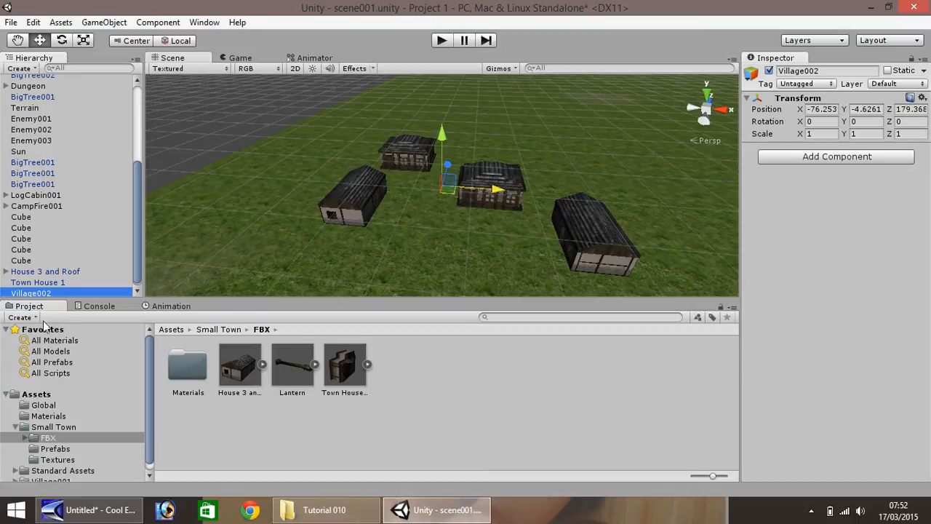
Step: Parent the duplicated House 3 and Roof and the duplicated Town House 1 to Village002, and collapse the group
click(31, 283)
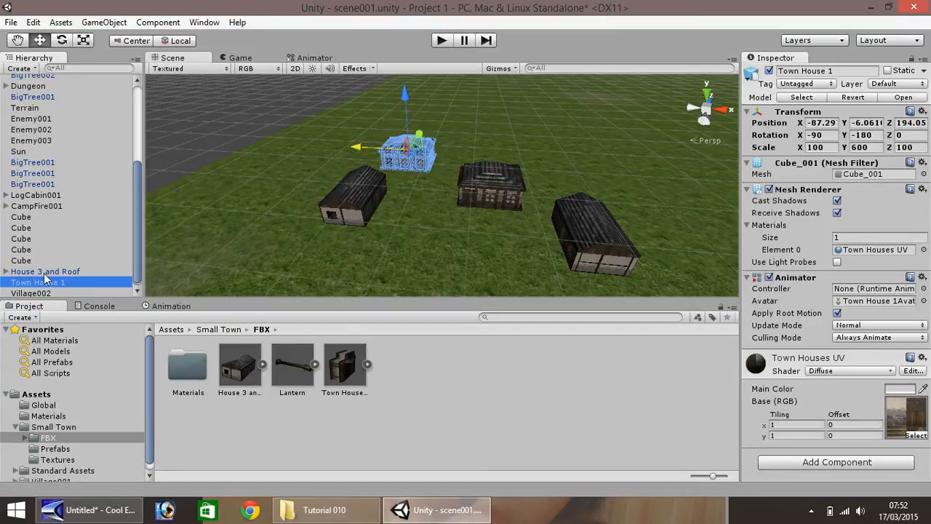
ctrl+click(27, 274)
drag(33, 273, 33, 290)
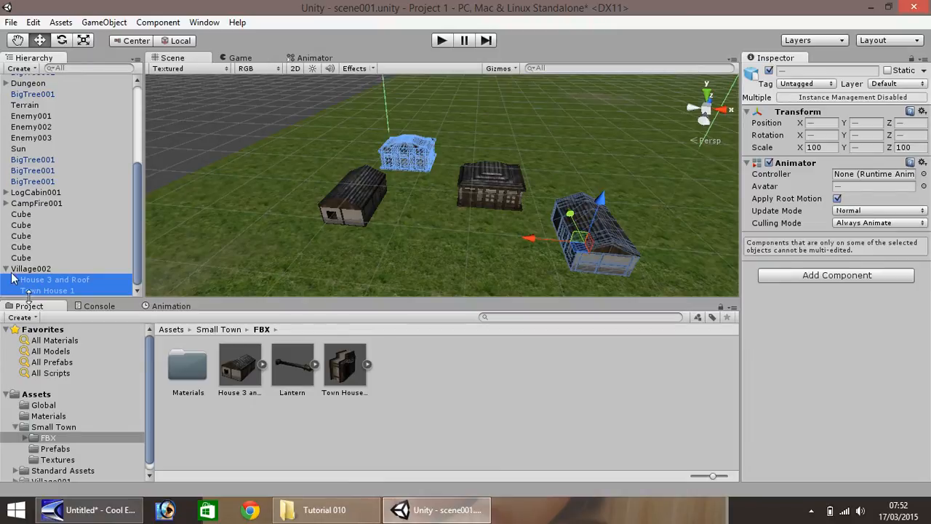
click(5, 268)
Step: Parent the original Town House 1 and House 3 and Roof to Village002, check the group's children and collapse it
drag(137, 263, 139, 188)
click(48, 93)
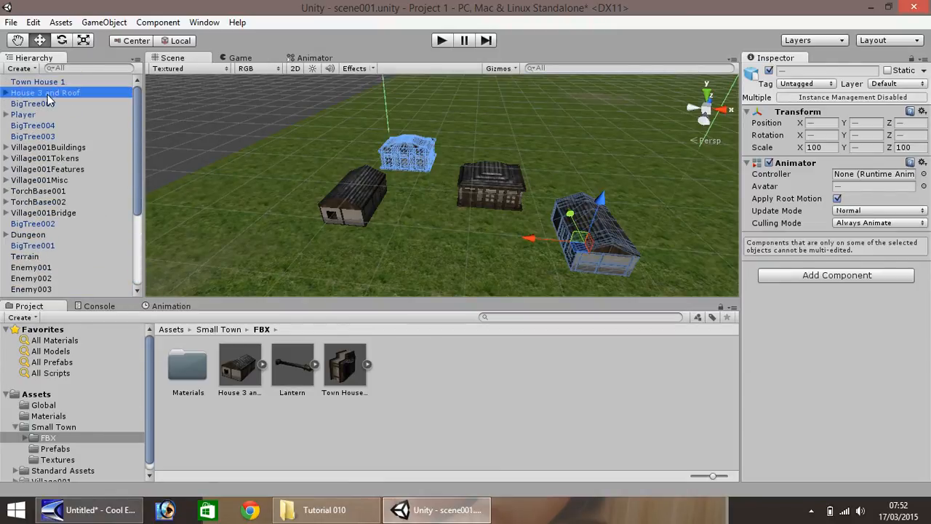
shift+click(33, 83)
drag(29, 92, 37, 290)
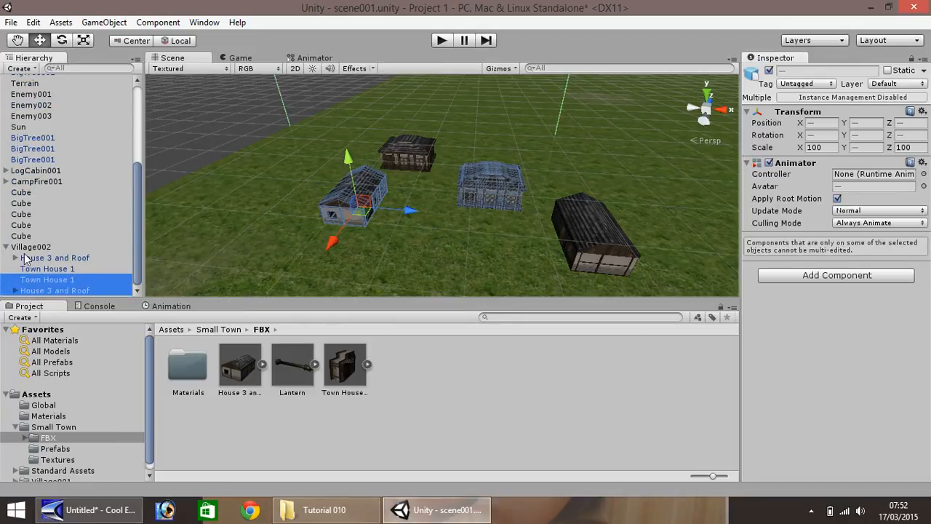
click(15, 258)
click(16, 258)
click(37, 271)
click(6, 246)
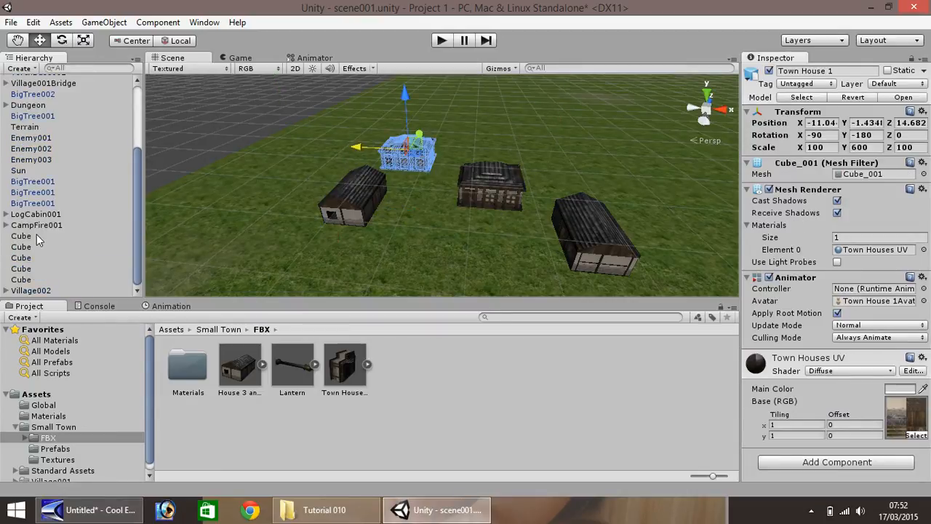
Step: Parent the five loose campfire Cube objects to CampFire001 and collapse the group
click(36, 235)
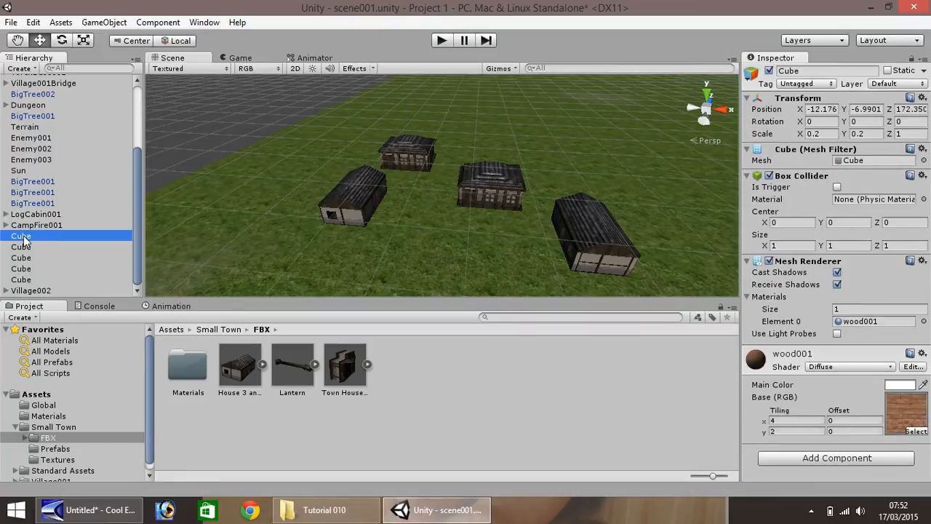
double_click(22, 236)
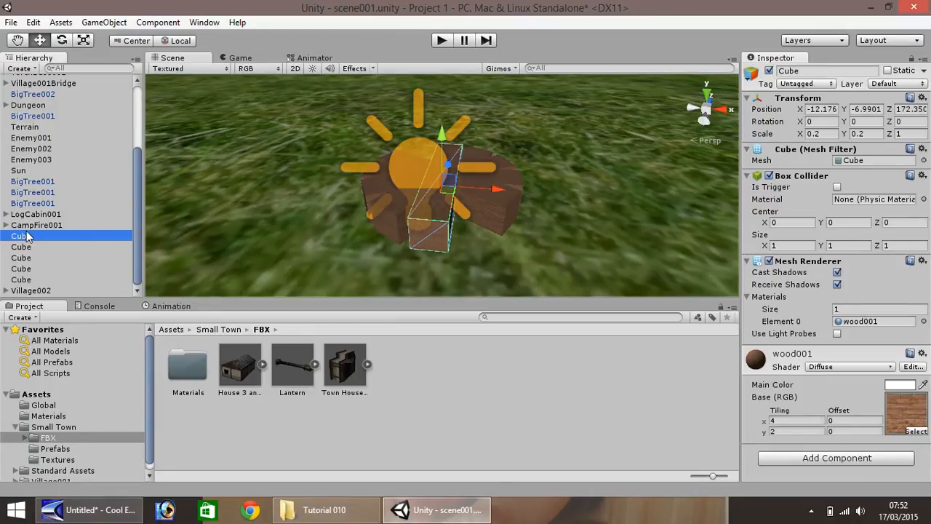
mouse_move(24, 236)
mouse_down()
mouse_move(37, 232)
mouse_move(35, 241)
mouse_up()
click(7, 226)
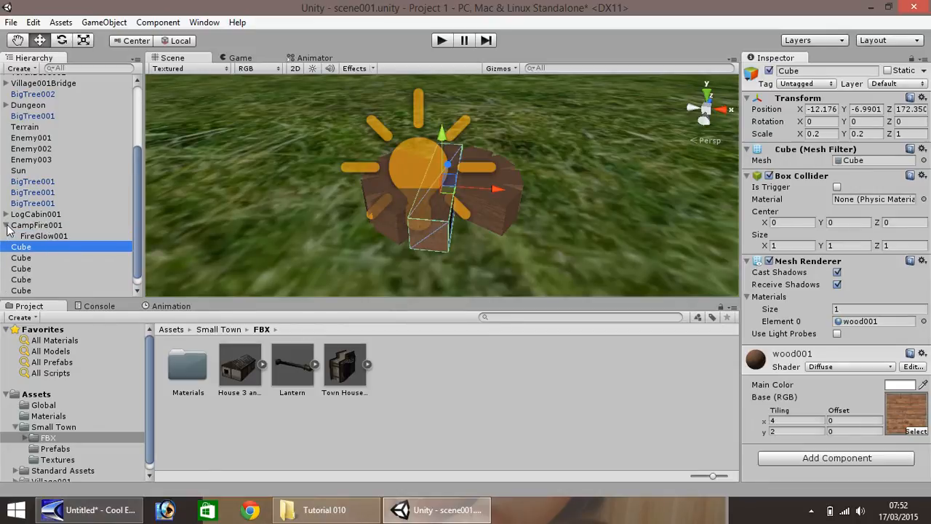
click(7, 226)
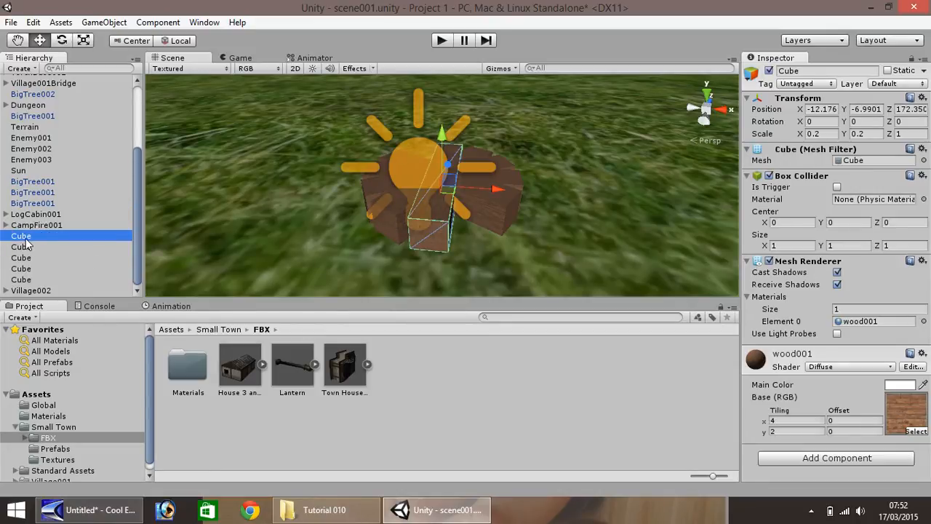
drag(22, 239, 37, 227)
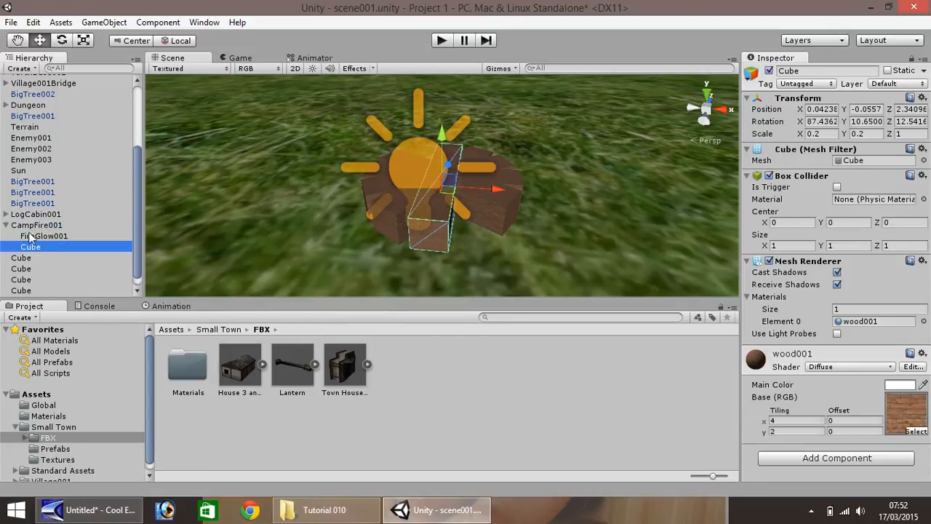
drag(22, 259, 28, 228)
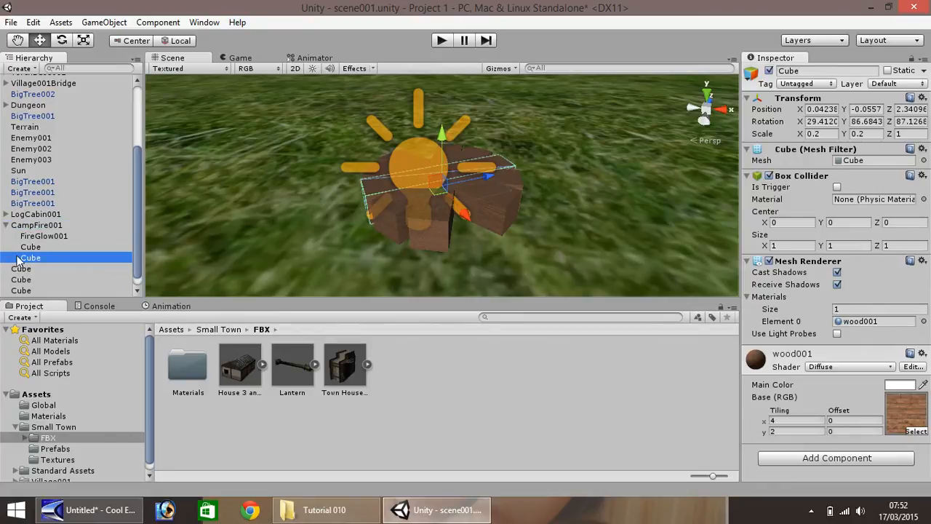
drag(21, 269, 39, 231)
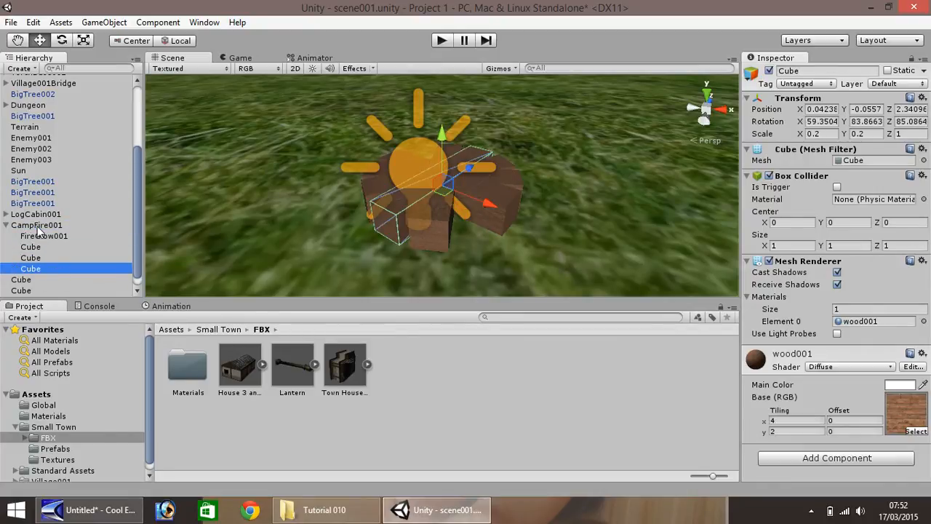
drag(22, 280, 39, 229)
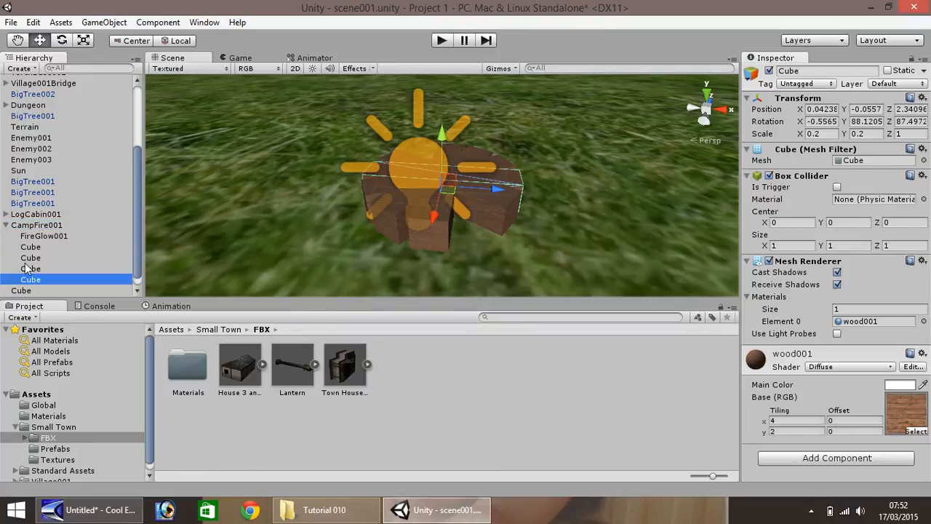
drag(23, 291, 33, 237)
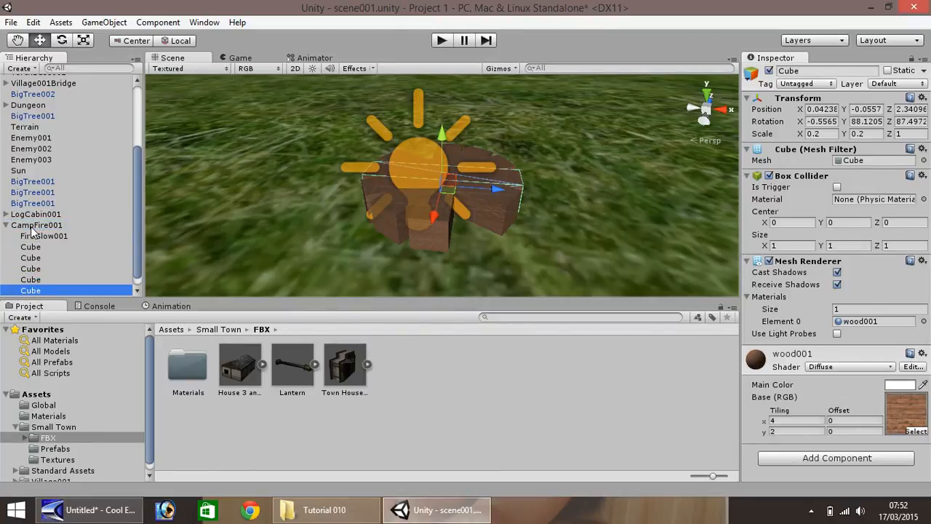
click(6, 225)
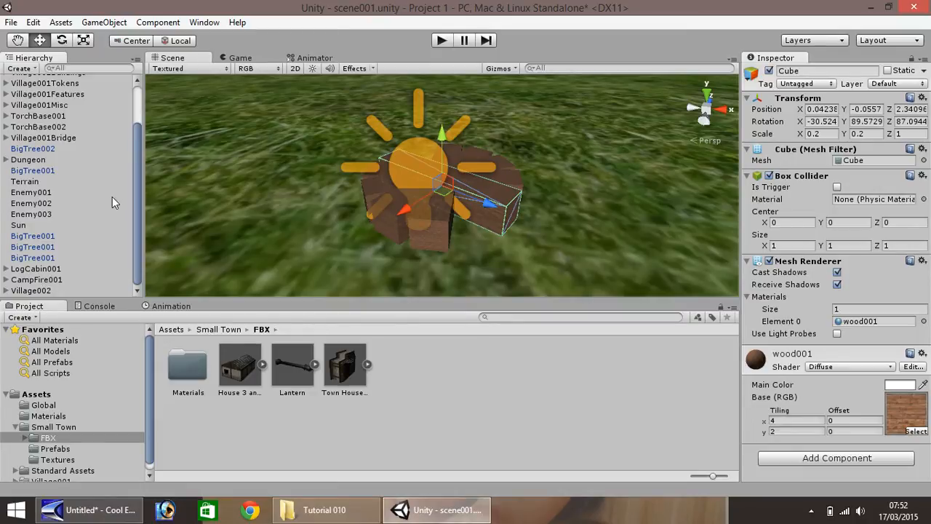
Step: Delete the Enemy001, Enemy002 and Enemy003 objects from the scene
click(35, 193)
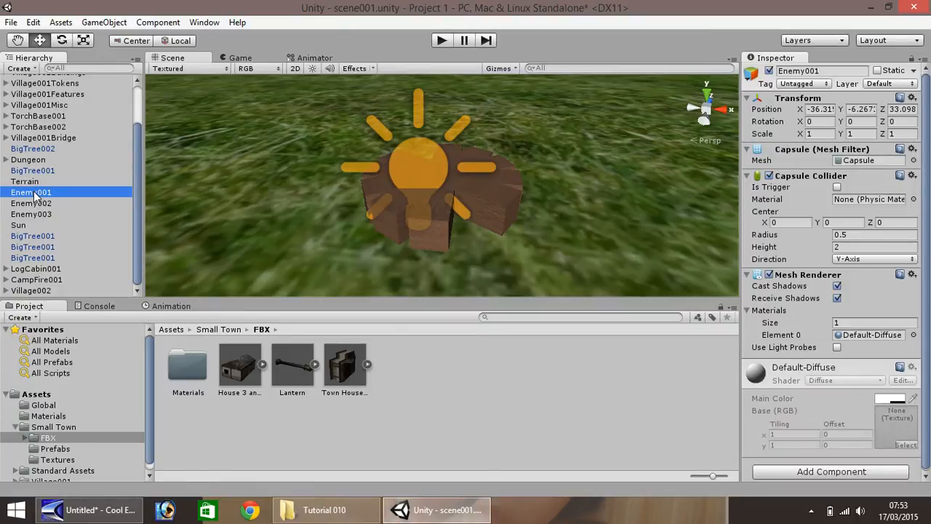
key(Delete)
click(31, 203)
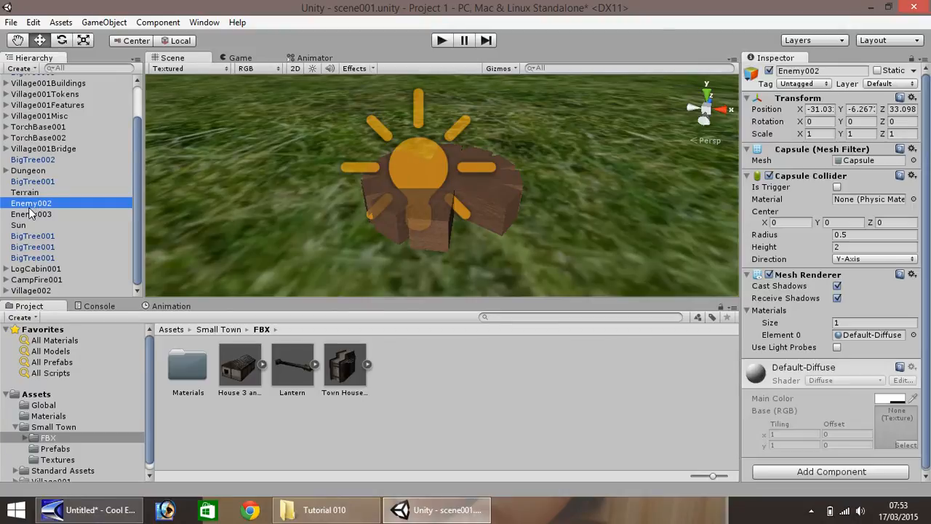
key(Delete)
click(33, 214)
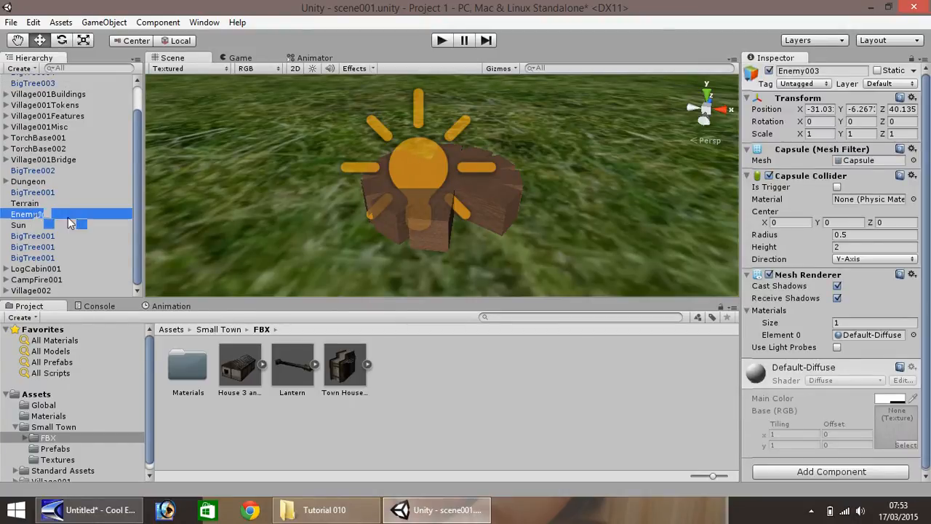
Step: Examine the Player object's children, including what is under Main Camera, and collapse the group
scroll(131, 247, up, 3)
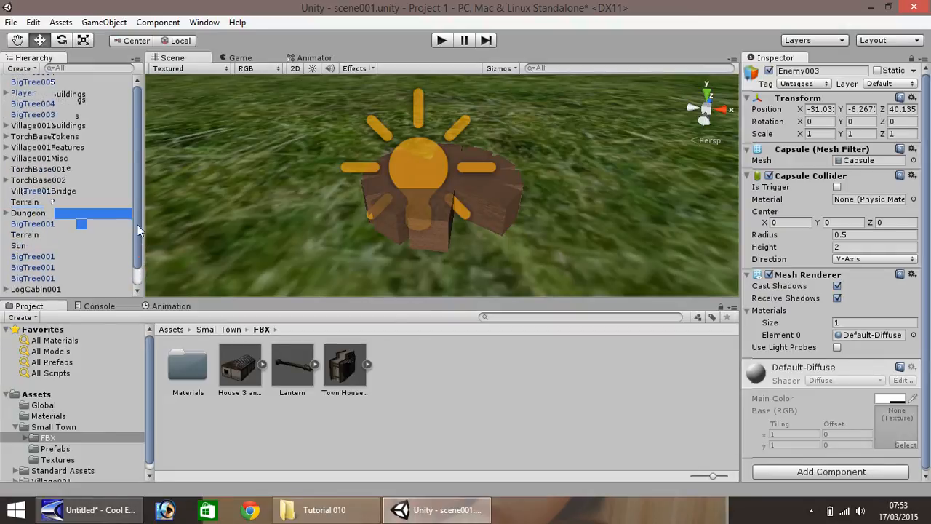
click(6, 93)
click(15, 114)
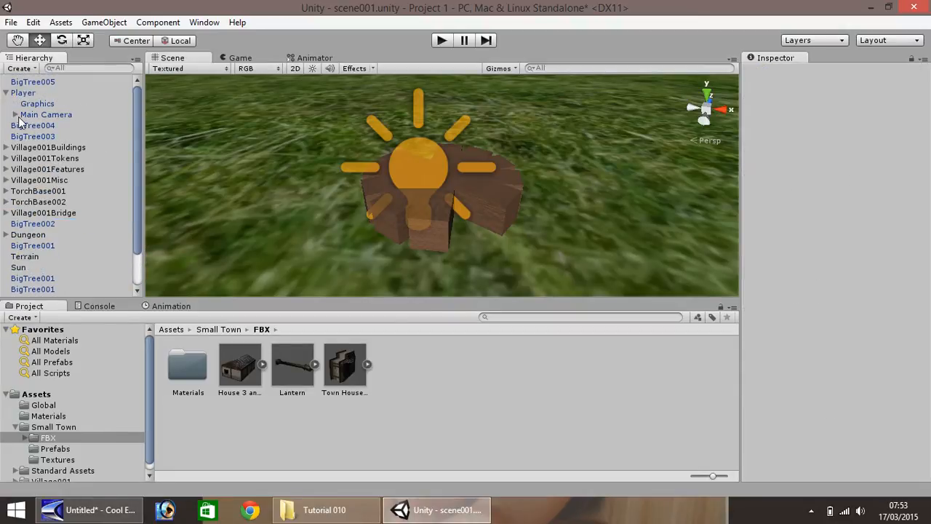
click(41, 126)
click(6, 93)
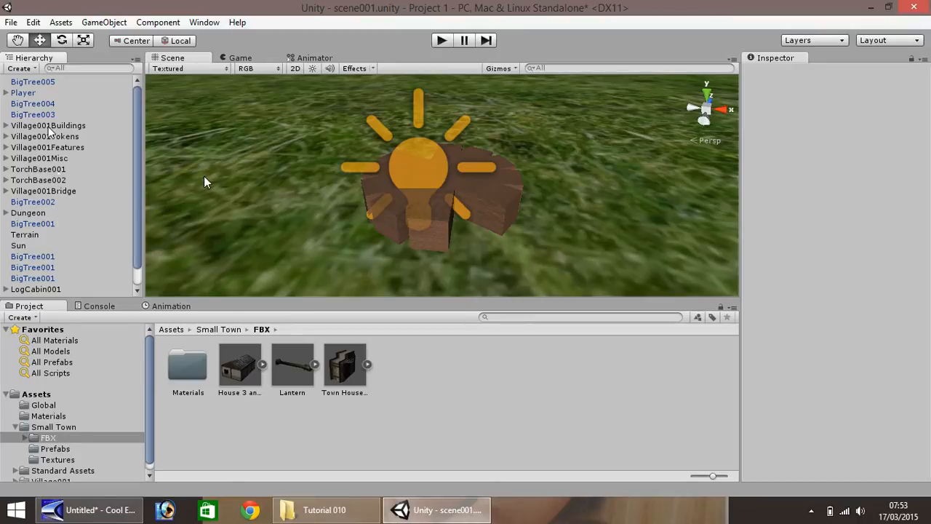
Step: Select Village002 and frame its four houses up close in the scene view
scroll(131, 240, down, 1)
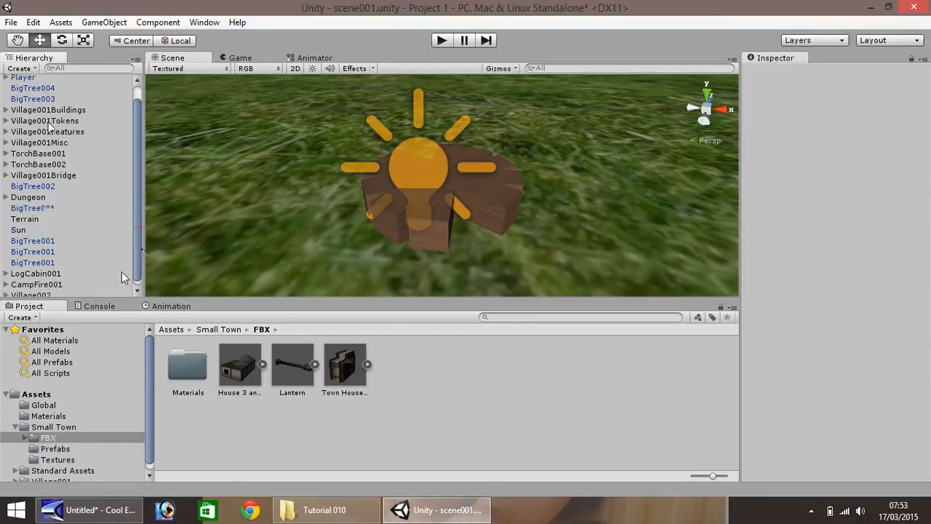
click(33, 291)
double_click(32, 291)
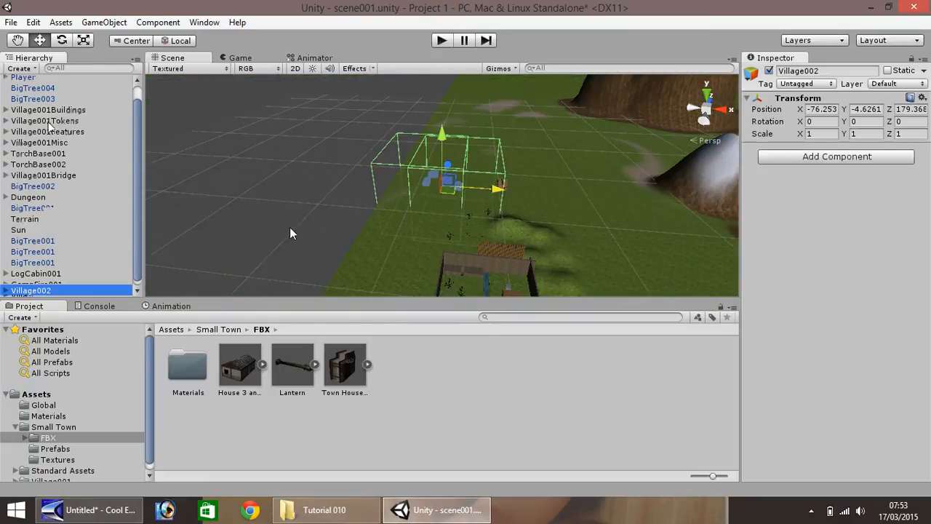
scroll(400, 194, up, 5)
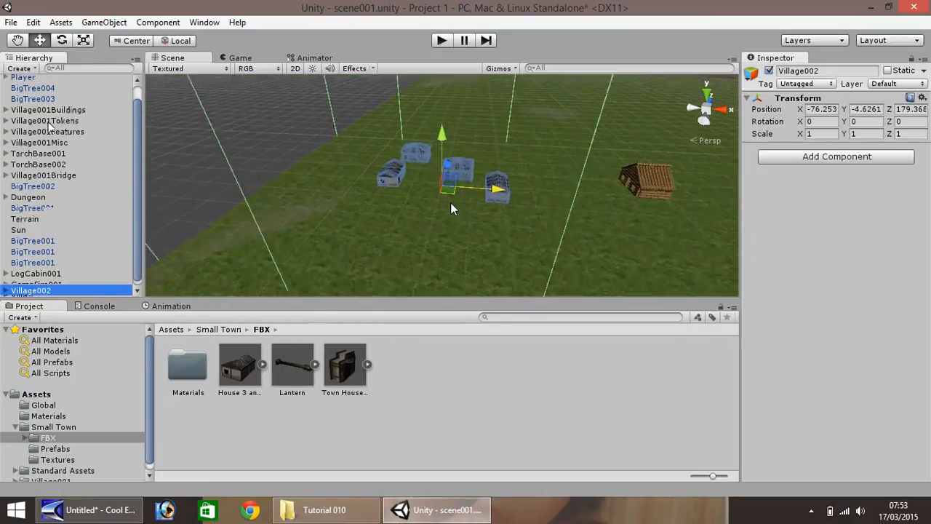
scroll(402, 197, up, 2)
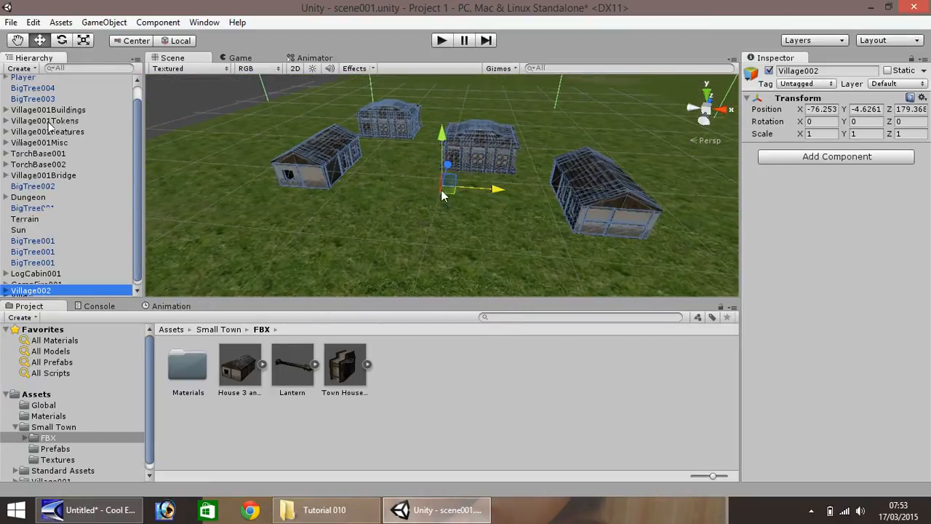
Step: Add a Box Collider to the nearer Town House 1 in the middle of Village002
click(413, 173)
click(478, 137)
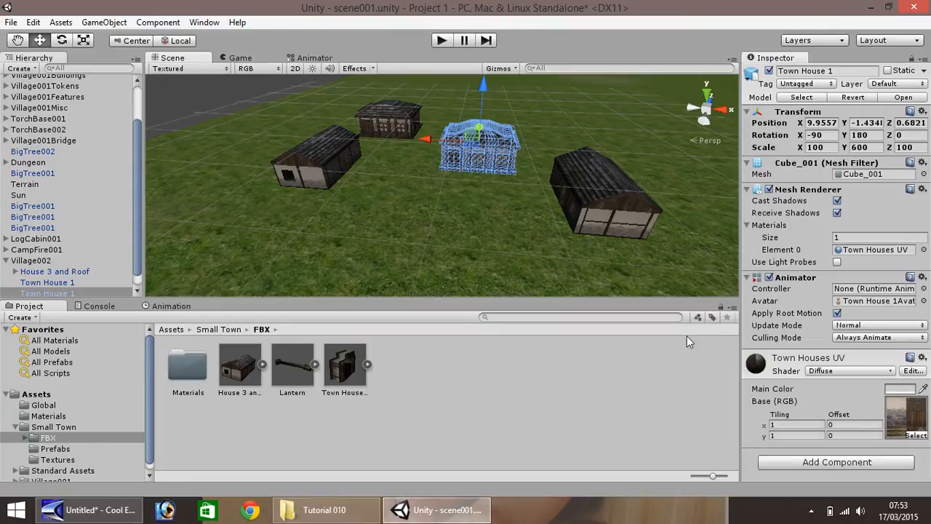
click(856, 465)
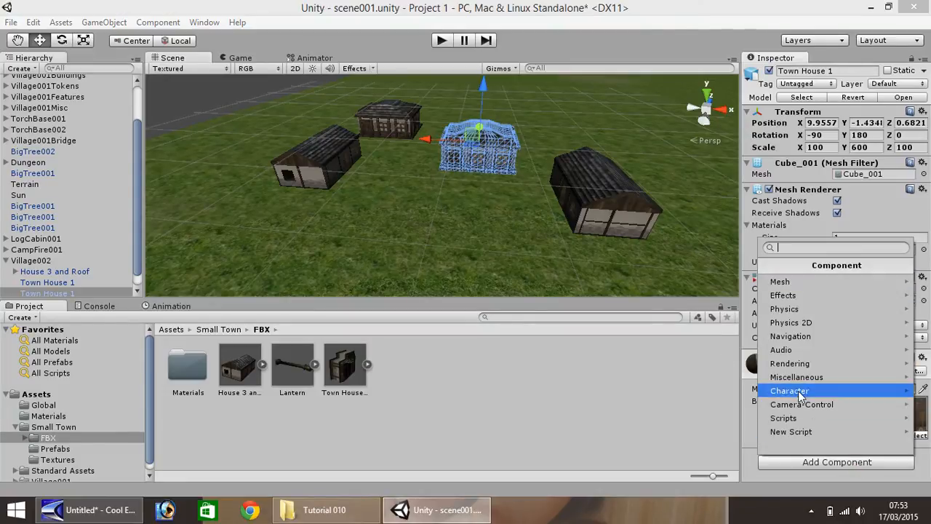
click(786, 311)
click(796, 313)
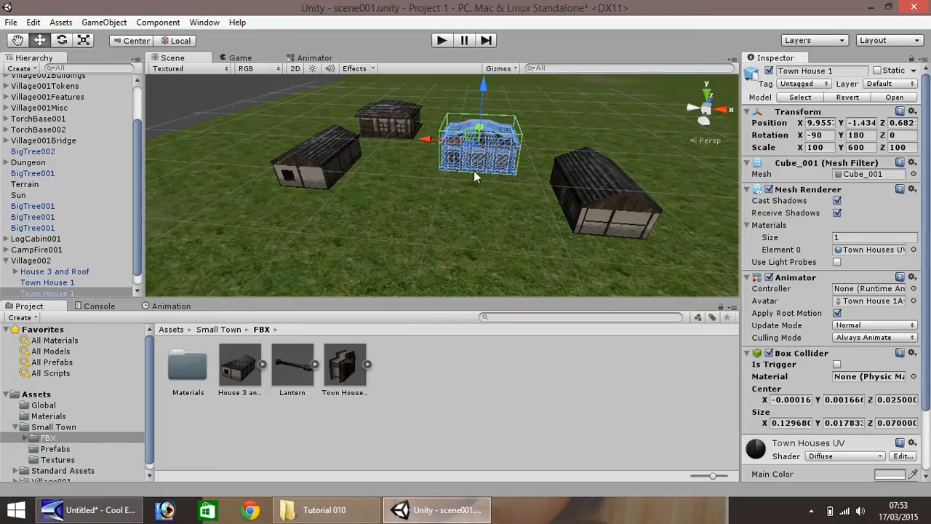
Step: Check House 3 and Roof for its collider and add a Box Collider to the farther Town House 1
click(597, 191)
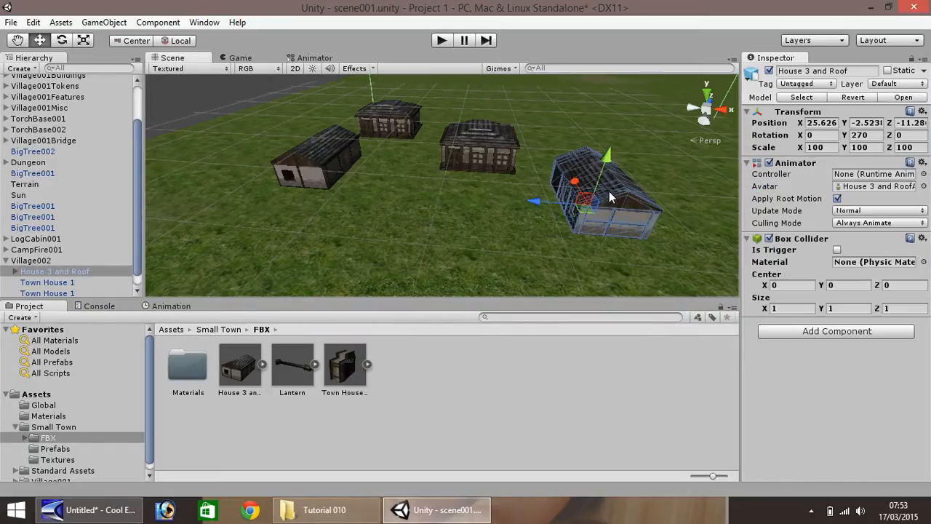
click(401, 124)
click(827, 462)
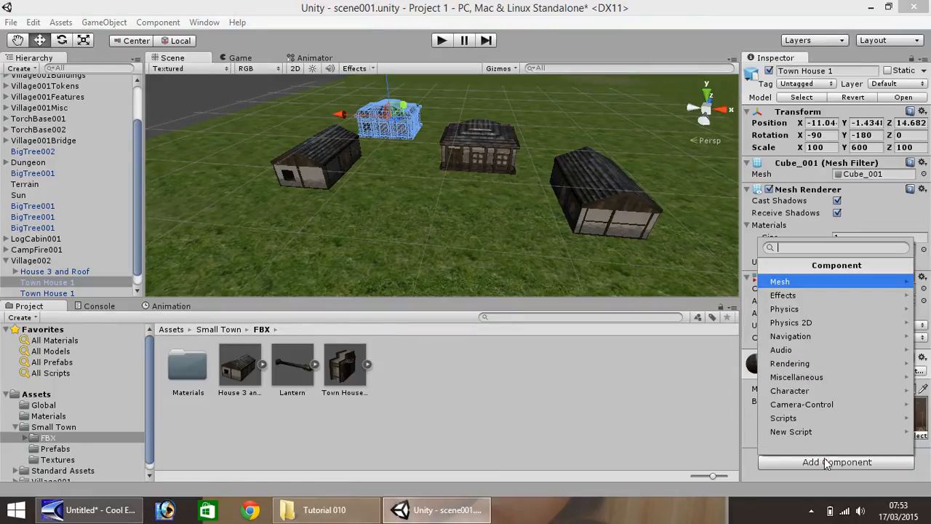
click(786, 308)
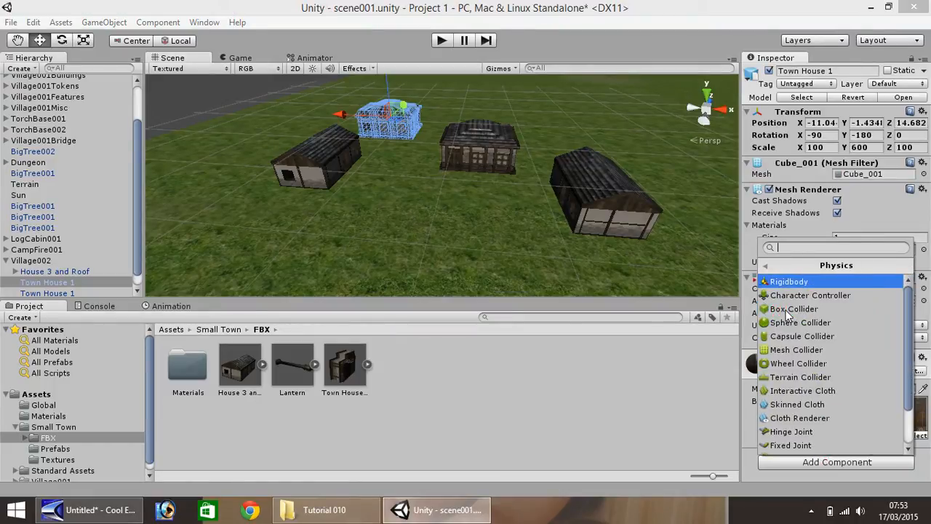
click(793, 309)
Step: Select the Terrain object and activate its Paint Texture tool
click(419, 197)
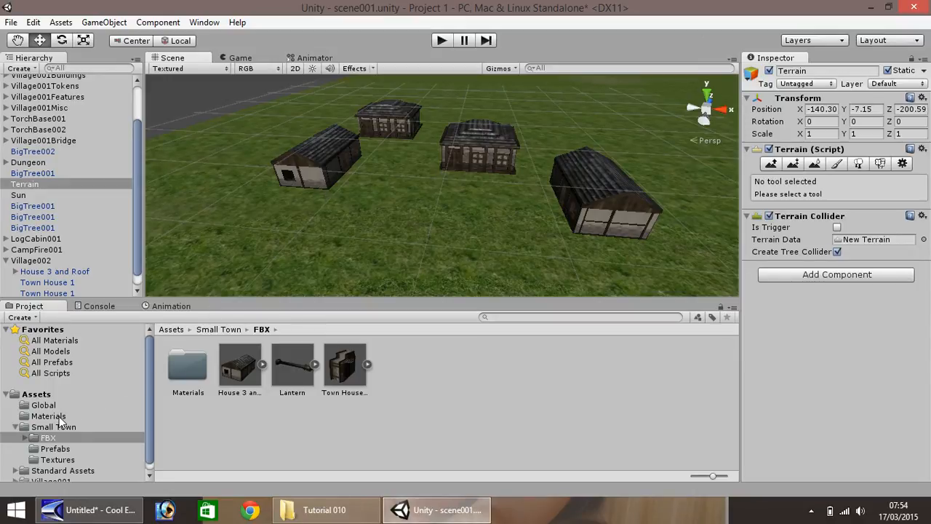
click(31, 184)
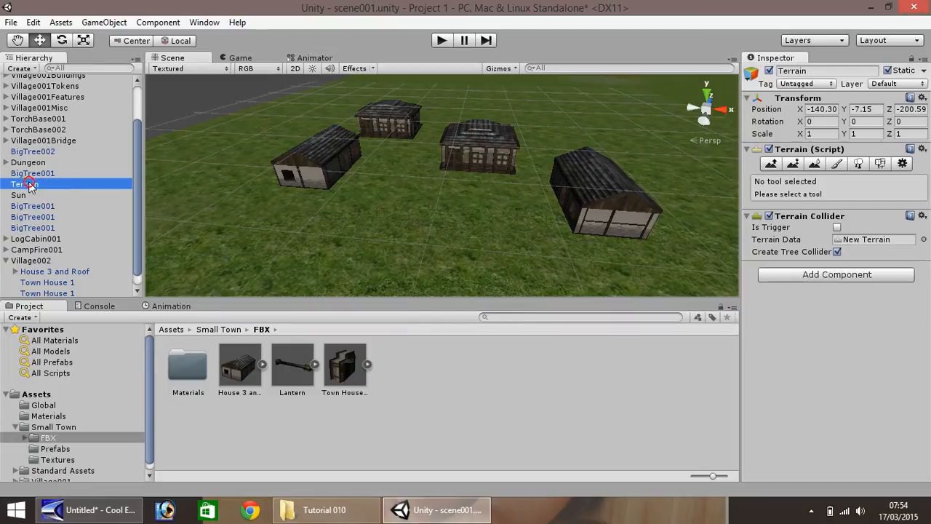
click(837, 165)
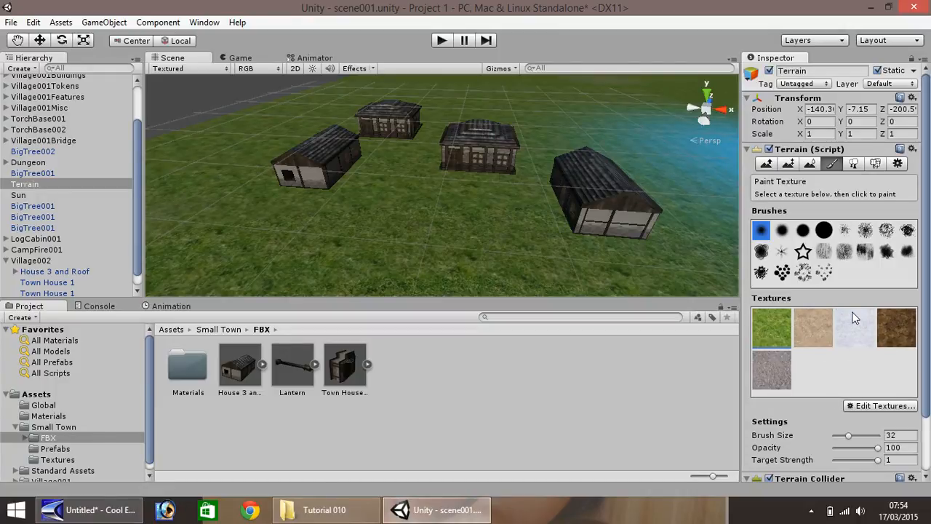
Step: Import terrainpath002.jpg from the Tutorial 010 folder in File Explorer into the project's Village001 asset folder
click(325, 509)
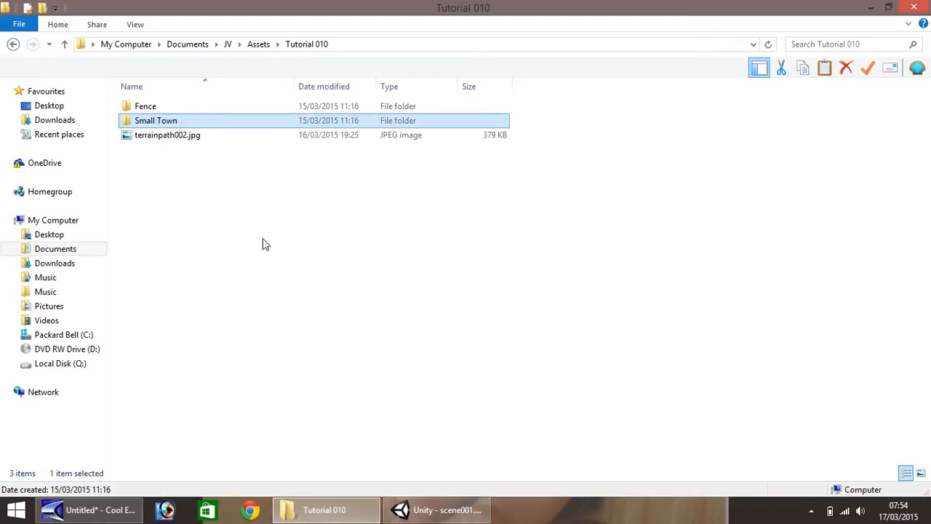
click(436, 509)
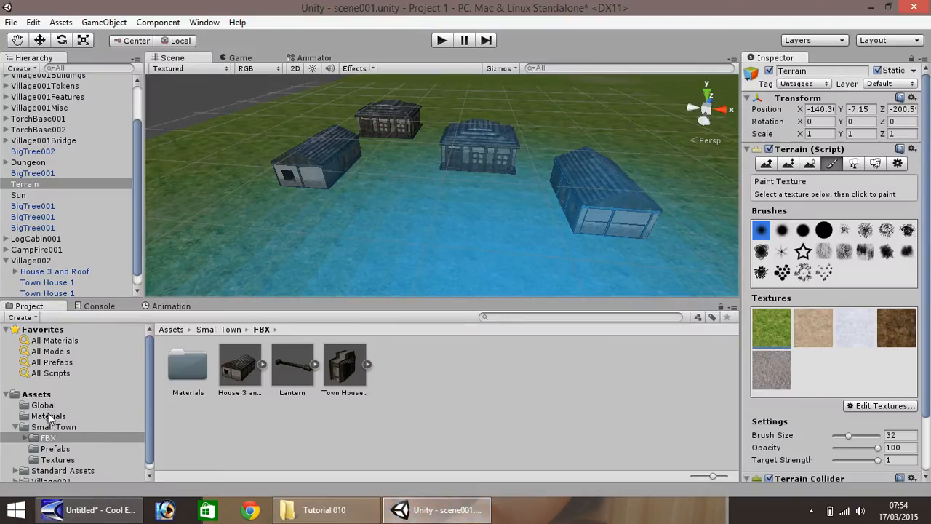
click(64, 470)
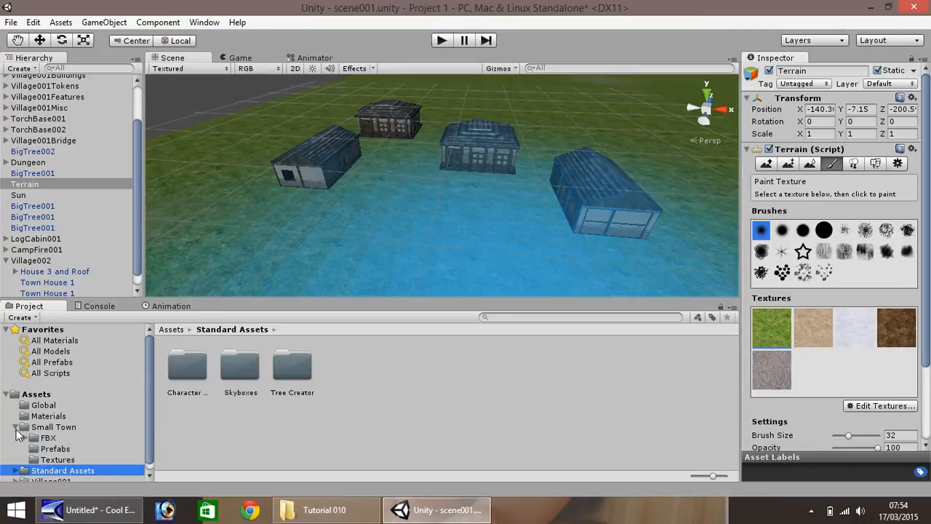
click(15, 427)
click(46, 451)
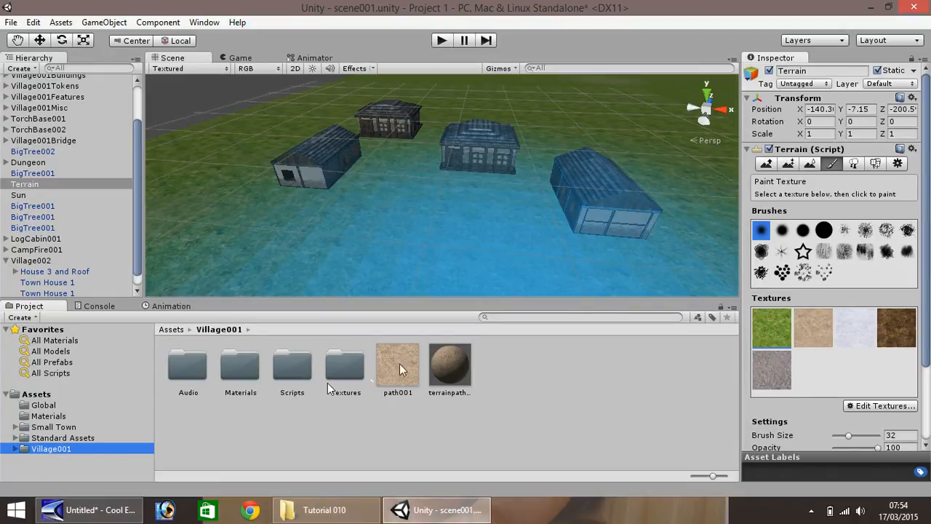
click(349, 509)
drag(156, 137, 504, 367)
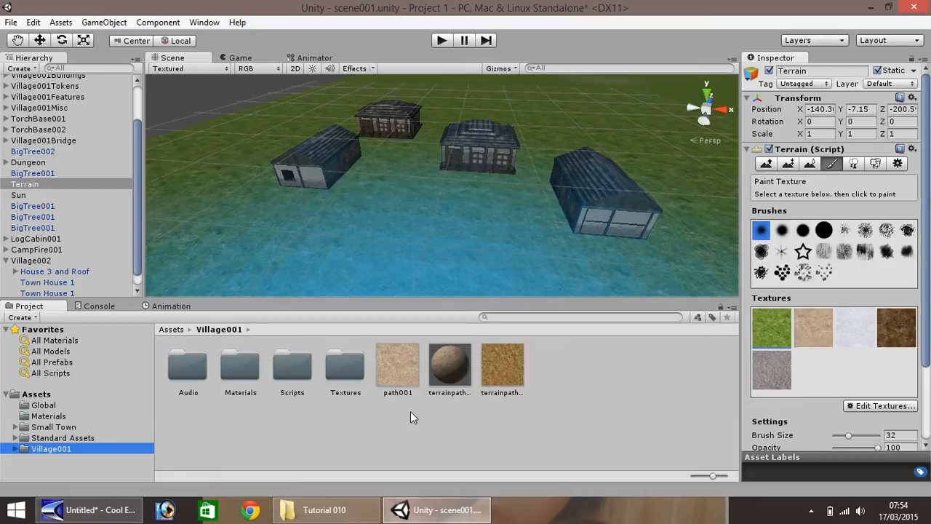
click(899, 405)
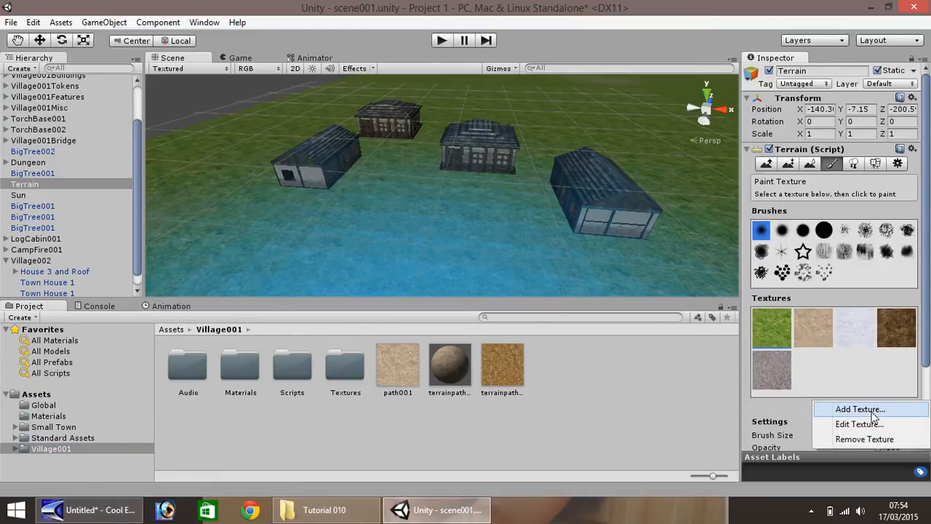
click(874, 412)
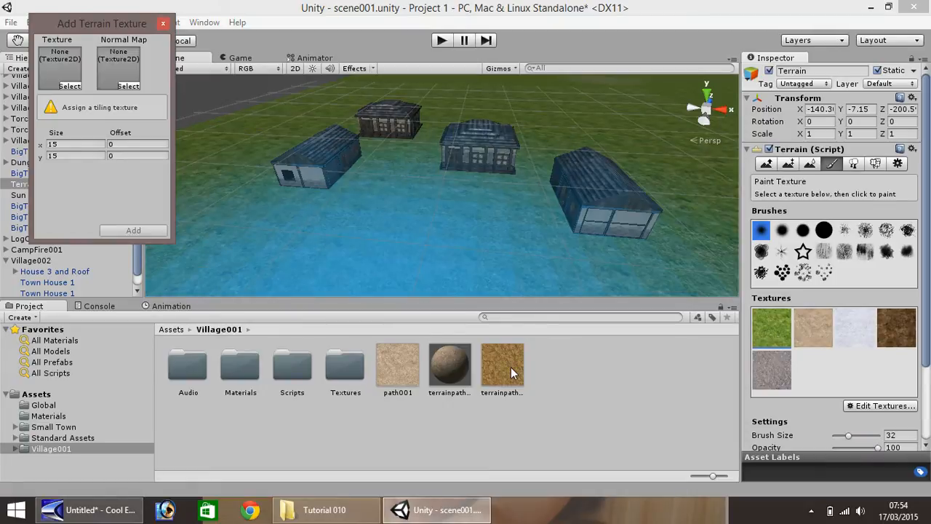
drag(511, 373, 66, 67)
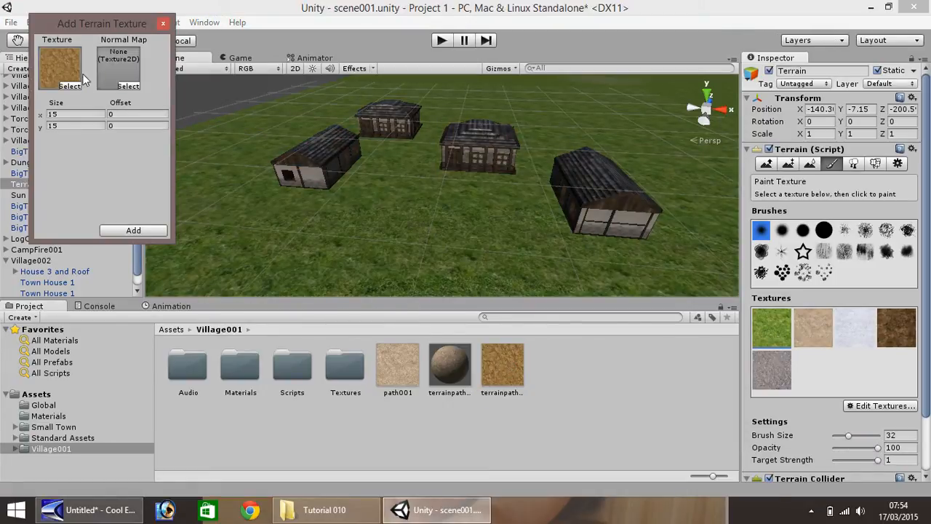
drag(507, 375, 115, 73)
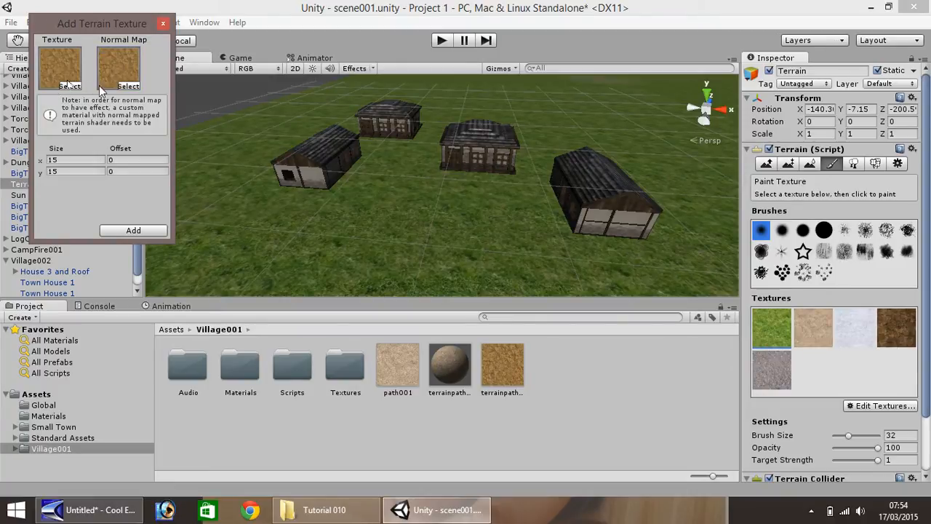
click(163, 23)
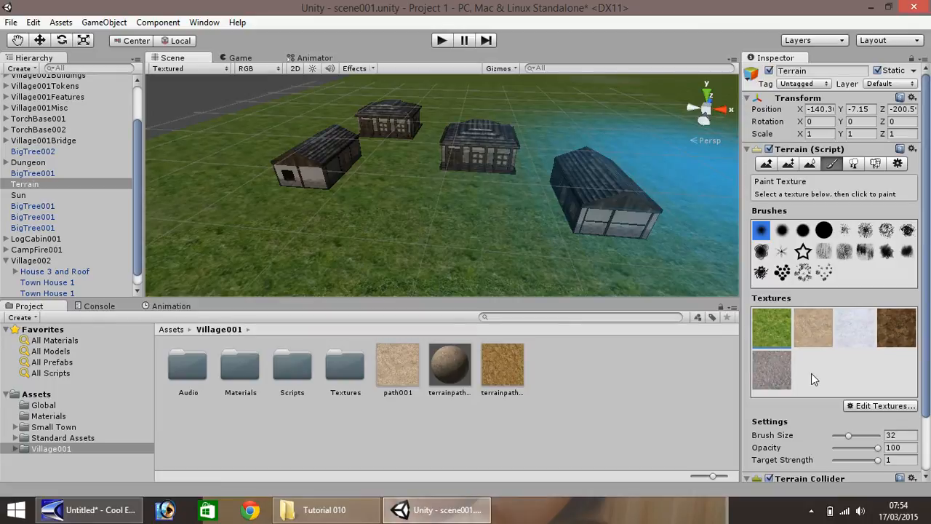
Step: Add terrainpath002 as a new terrain texture, using it for both the texture and the normal map at size 15 by 15
click(871, 409)
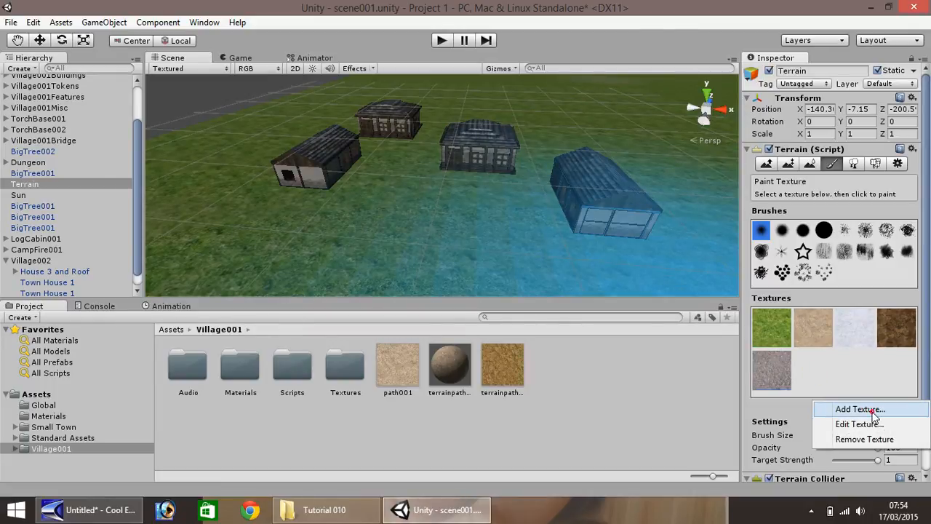
click(859, 410)
drag(502, 367, 72, 65)
drag(505, 374, 119, 67)
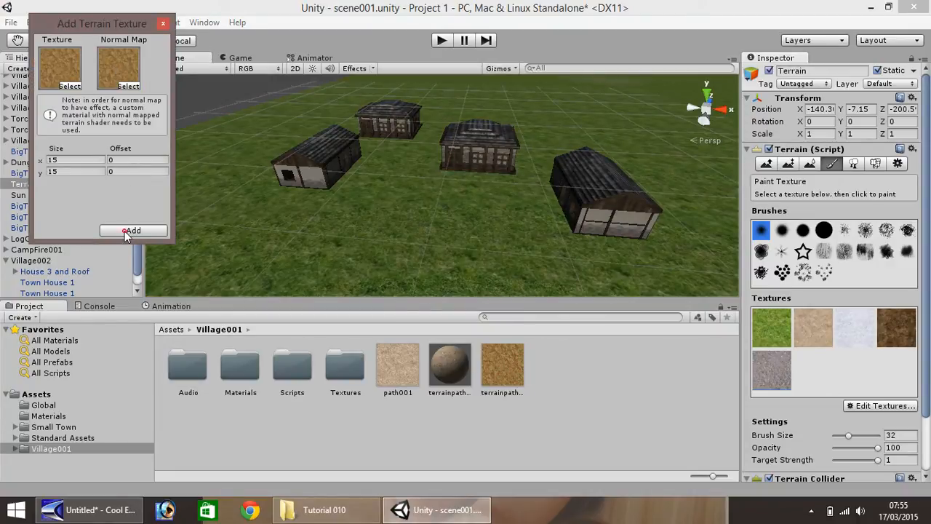
click(131, 229)
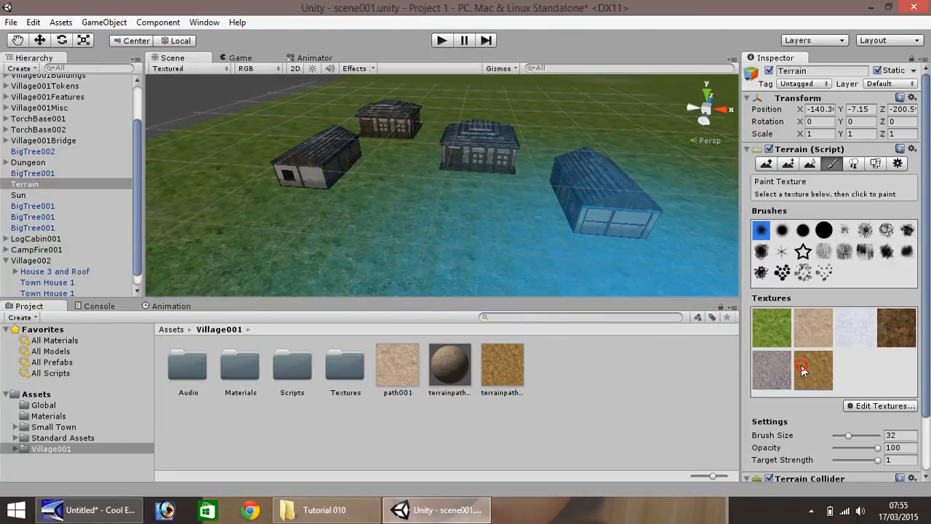
Step: Set the brush size to 1 and paint the new path texture over the ground between the four Village002 houses
drag(848, 435, 820, 443)
click(455, 180)
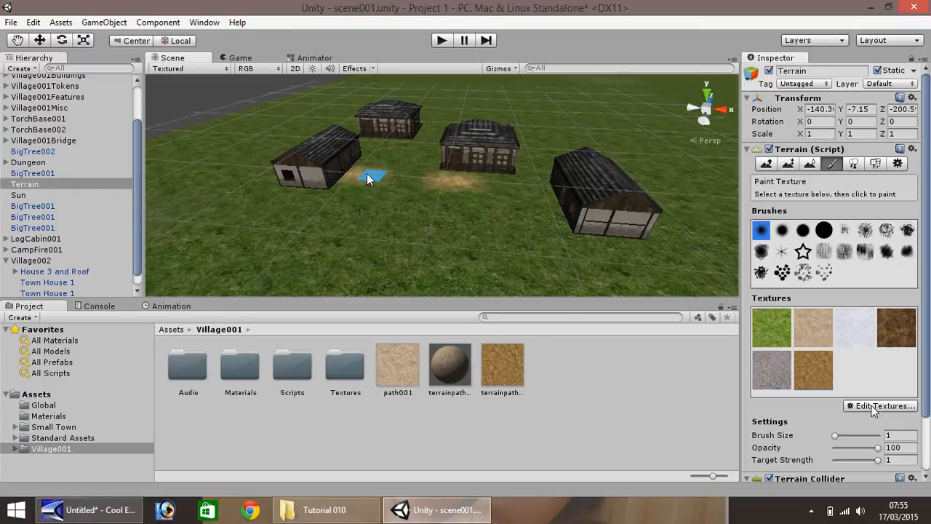
mouse_move(368, 177)
mouse_down()
mouse_move(436, 195)
mouse_move(457, 171)
mouse_move(433, 195)
mouse_move(413, 191)
mouse_up()
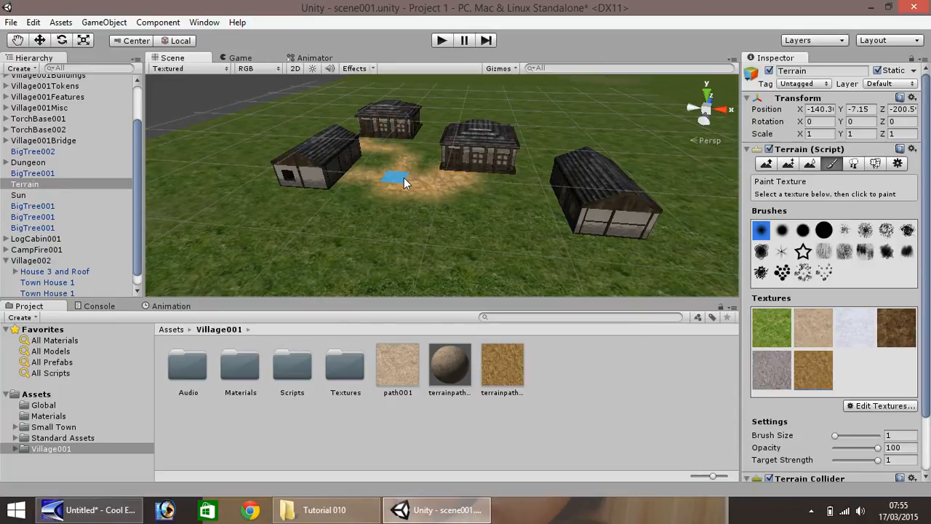
click(389, 160)
drag(389, 194, 375, 218)
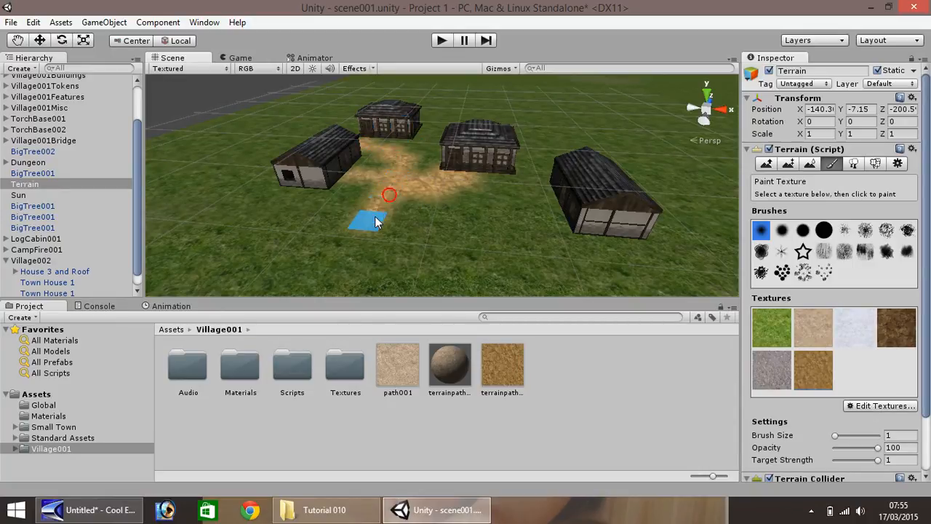
mouse_move(558, 207)
mouse_down()
mouse_move(504, 203)
mouse_move(418, 251)
mouse_move(435, 219)
mouse_move(401, 208)
mouse_up()
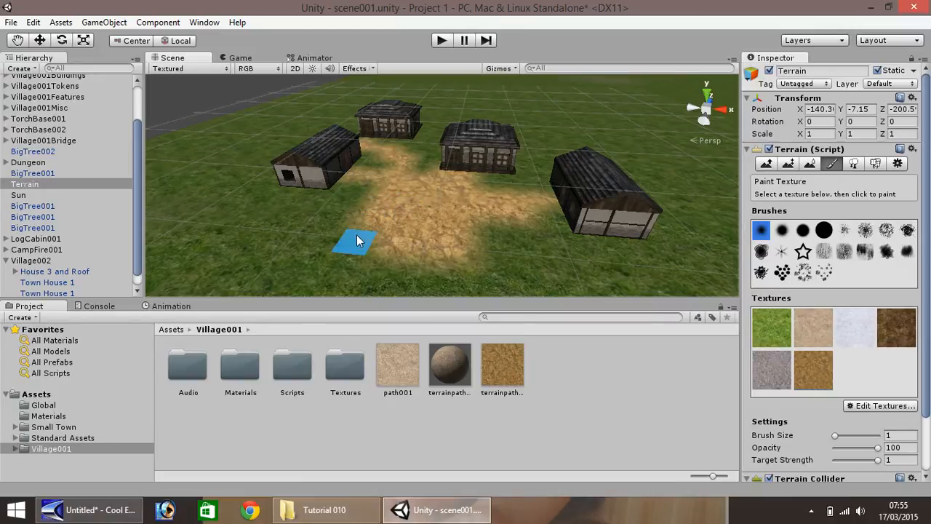
Step: Extend the painted path with a branch past the single-roof house and a wide track leading away from the front of the village
drag(256, 221, 386, 246)
scroll(496, 231, down, 2)
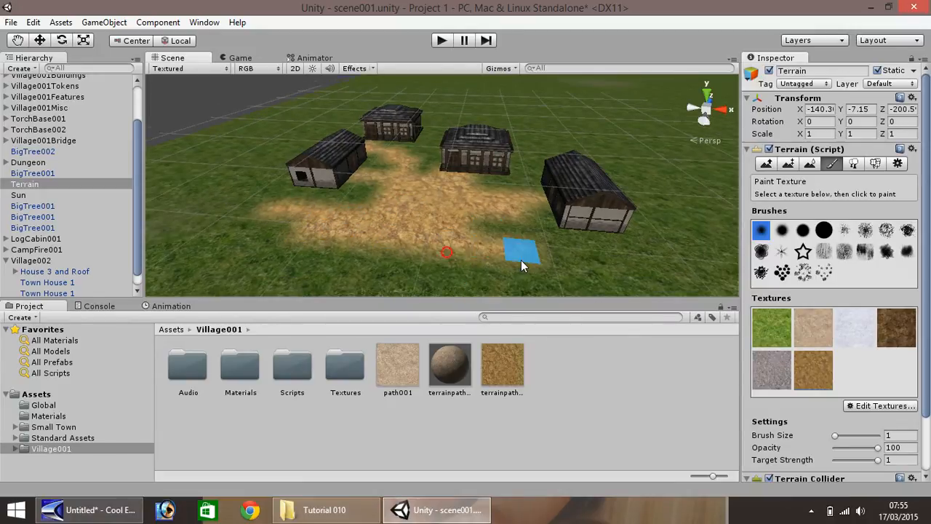
mouse_move(521, 260)
mouse_down()
mouse_move(546, 204)
mouse_move(430, 221)
mouse_move(501, 229)
mouse_up()
scroll(397, 251, down, 2)
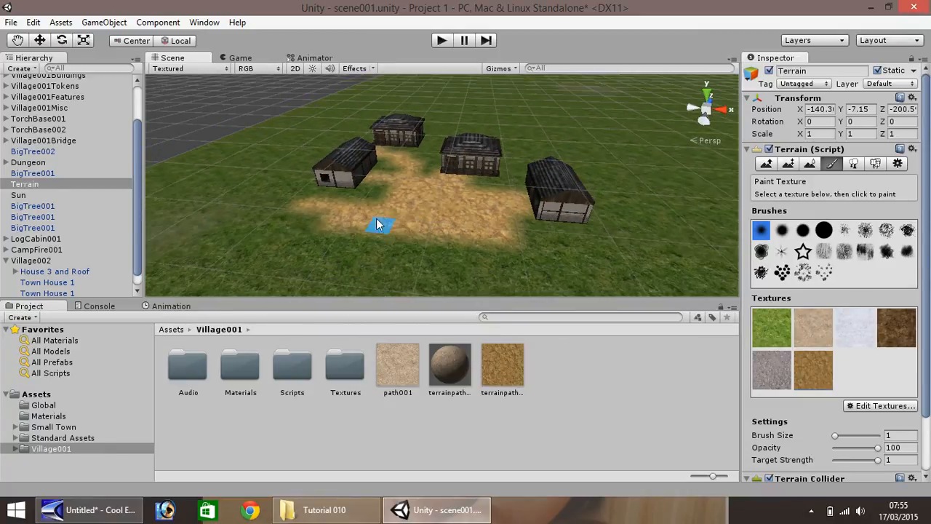
drag(396, 231, 385, 275)
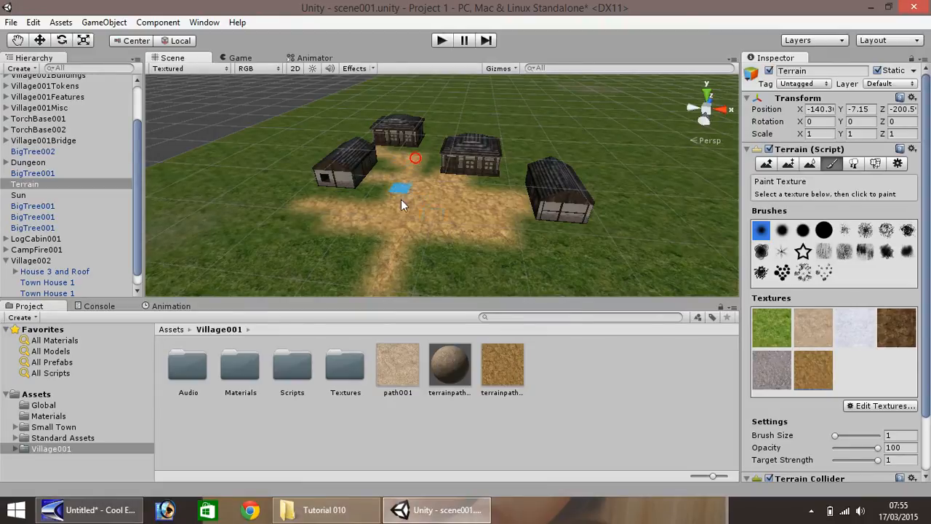
scroll(434, 226, down, 2)
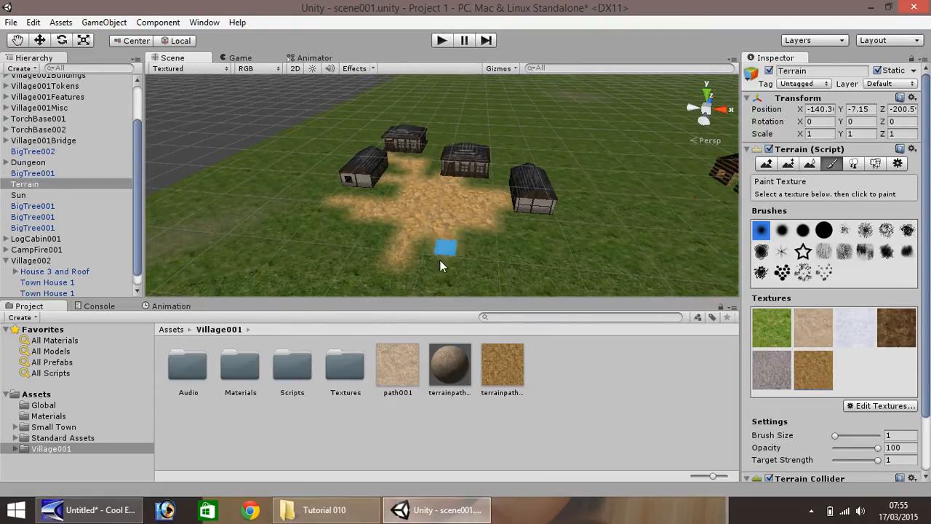
drag(440, 260, 421, 255)
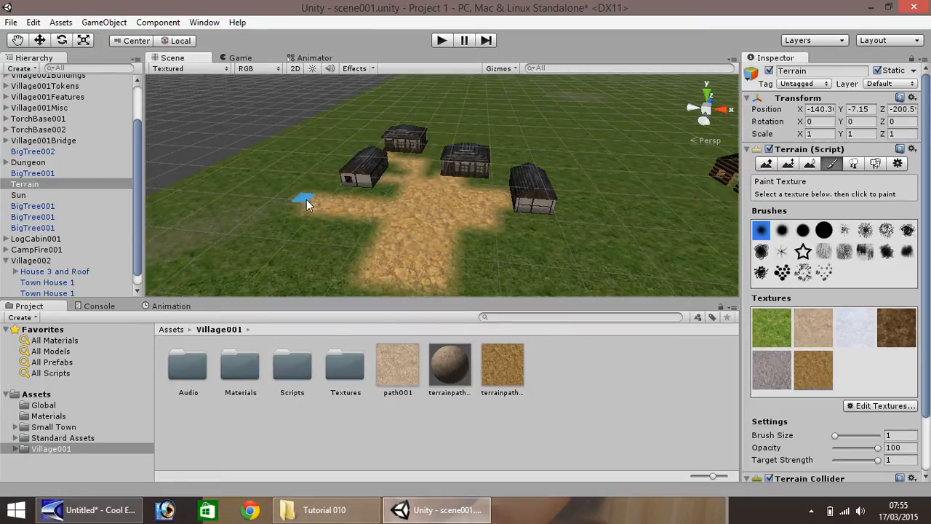
mouse_move(291, 211)
mouse_down()
mouse_move(370, 225)
mouse_move(294, 220)
mouse_up()
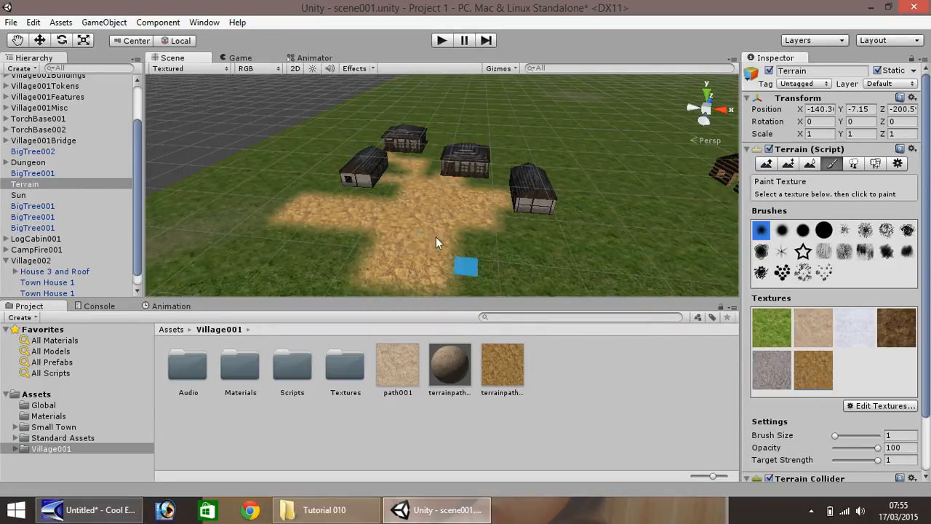
scroll(429, 225, up, 5)
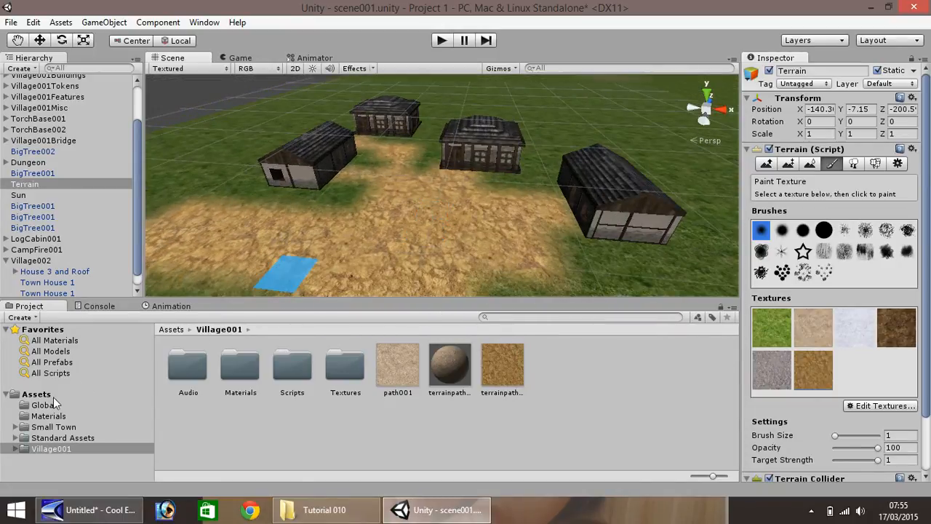
Step: Import the Fence folder from the Tutorial 010 folder in File Explorer into the project's root Assets folder
click(41, 397)
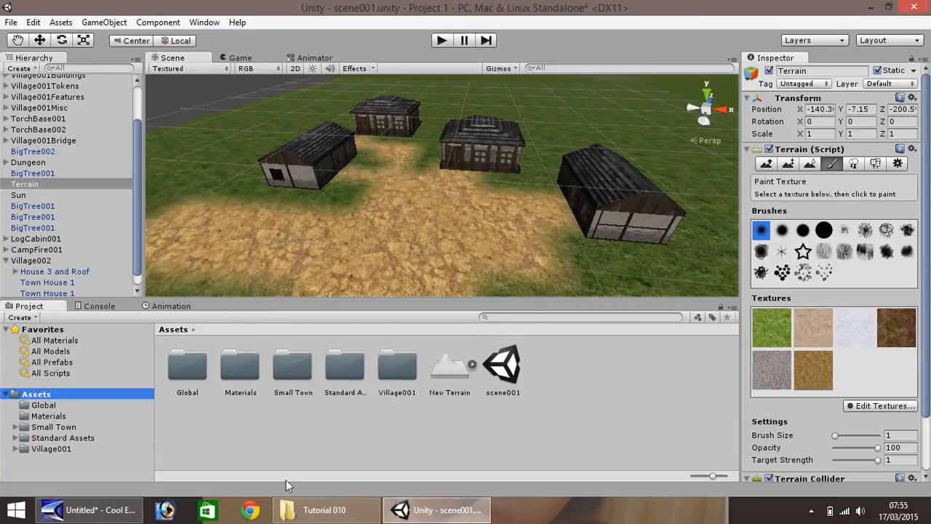
click(313, 513)
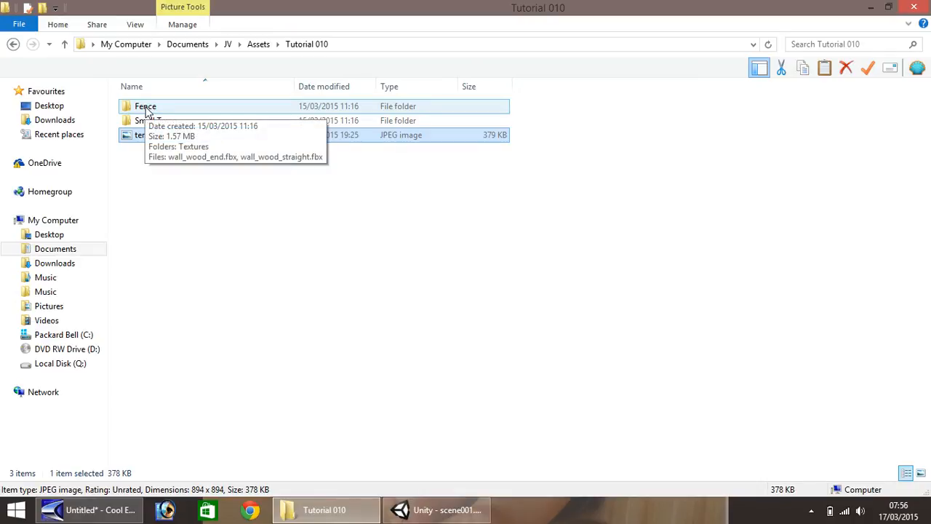
drag(146, 110, 560, 368)
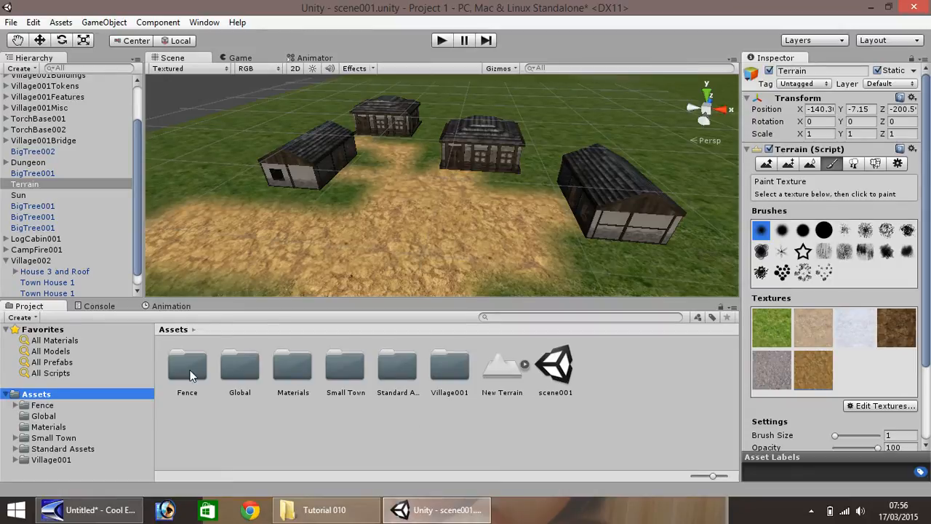
Step: Place the wall_wood_straight model from the Fence folder on the ground beside the nearest corner of the single-roof house
double_click(186, 367)
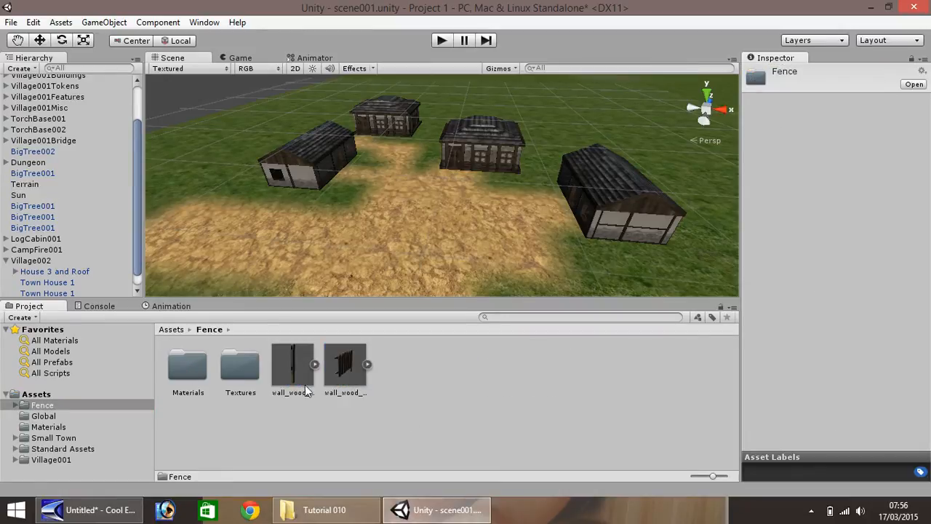
click(345, 365)
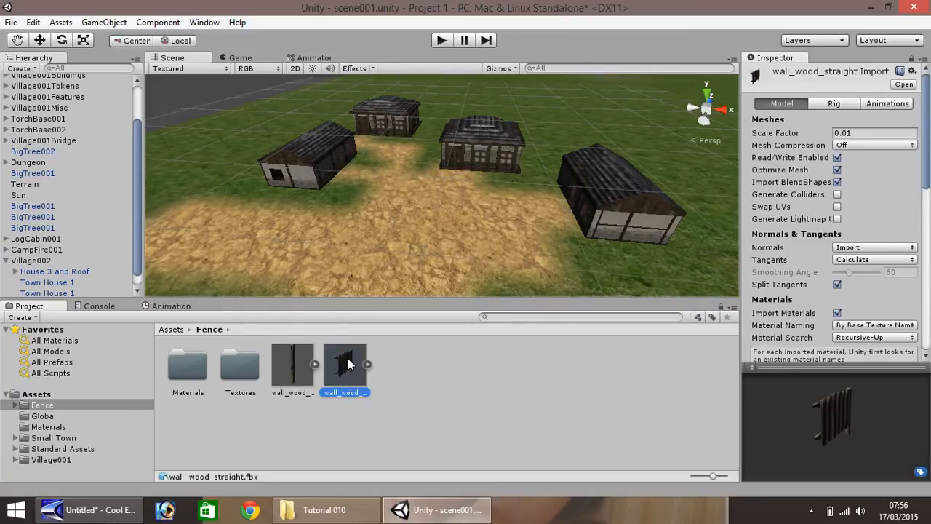
drag(346, 376, 305, 193)
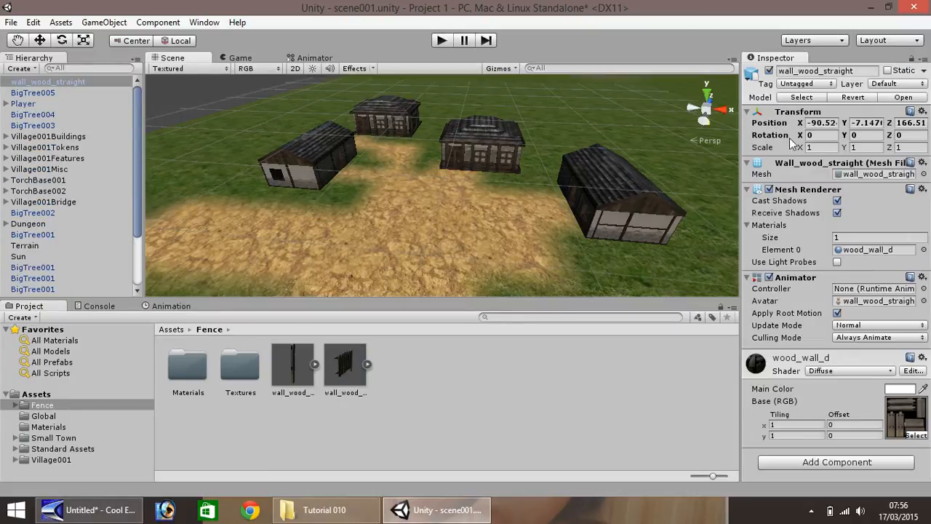
Step: Set the fence panel's scale to 50 on the X, Y and Z axes
click(818, 148)
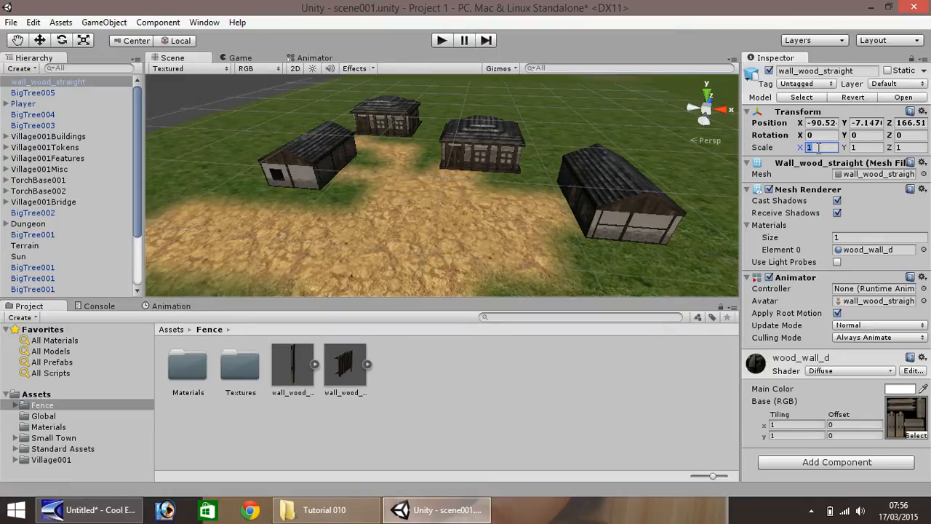
text(50)
key(Tab)
text(50)
key(Tab)
text(50)
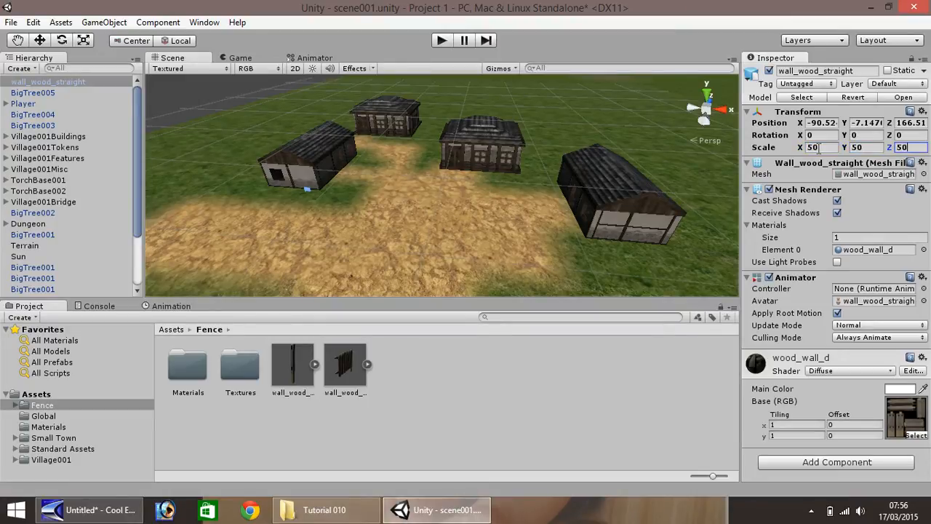
Step: Set the fence panel's scale to 100 on the X, Y and Z axes
key(shift+Tab)
key(shift+Tab)
text(100)
key(Tab)
text(100)
key(Tab)
text(10)
Step: Set the fence panel's scale to 200 on all three axes and compare its size with the house wall
scroll(294, 211, up, 5)
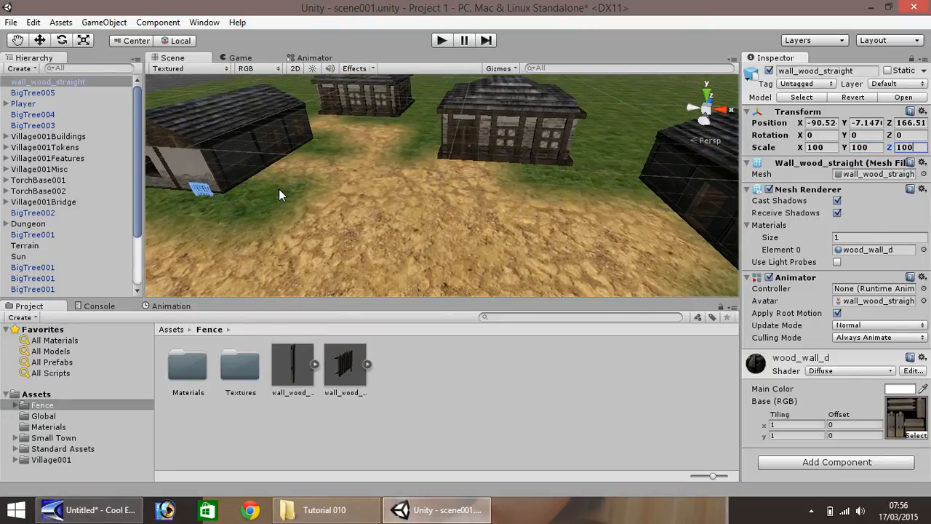
click(17, 40)
drag(257, 204, 313, 179)
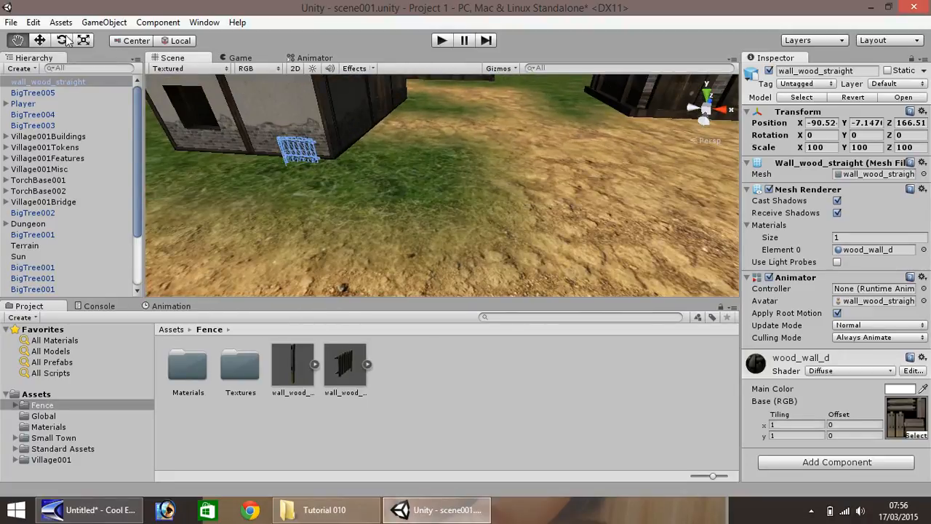
click(40, 40)
click(282, 191)
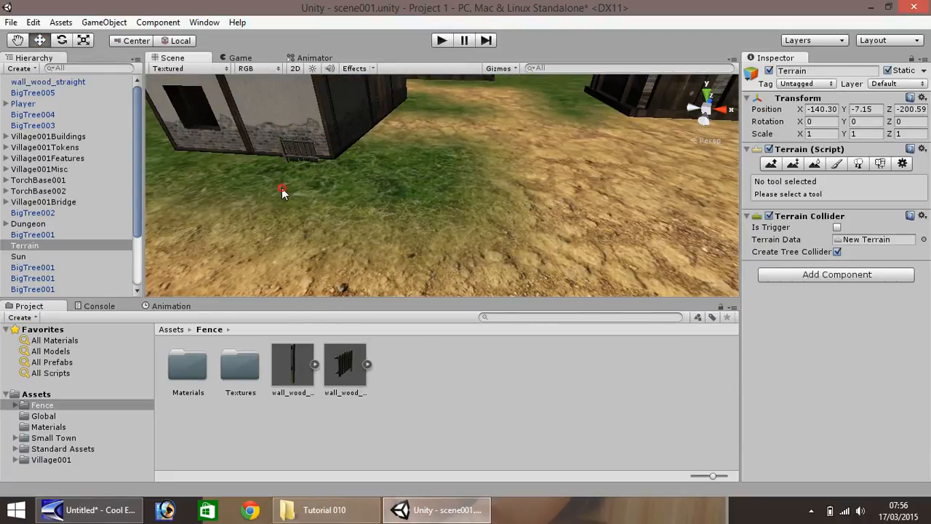
click(291, 150)
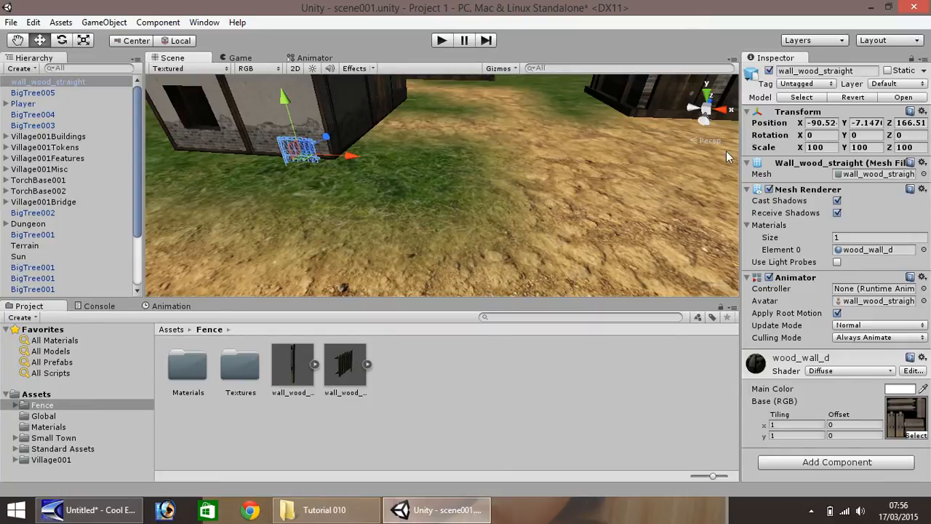
click(815, 147)
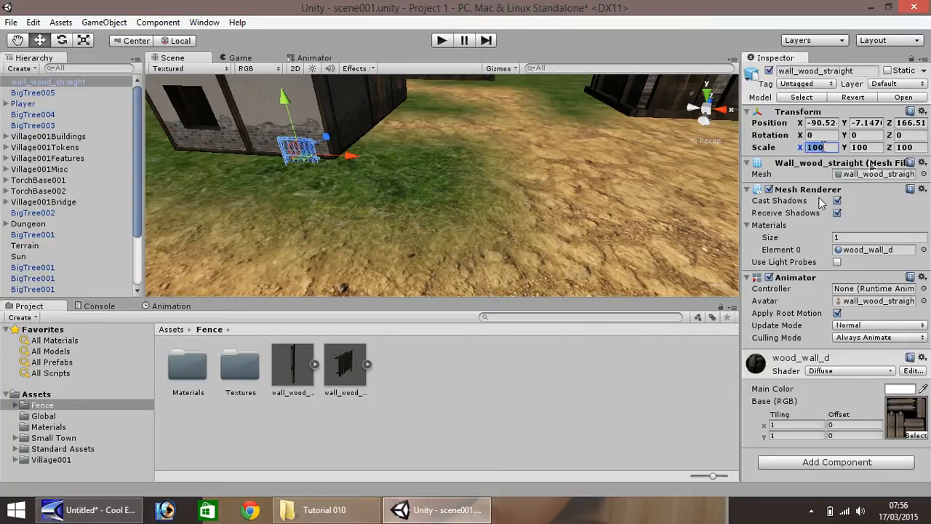
text(200)
key(Tab)
text(200)
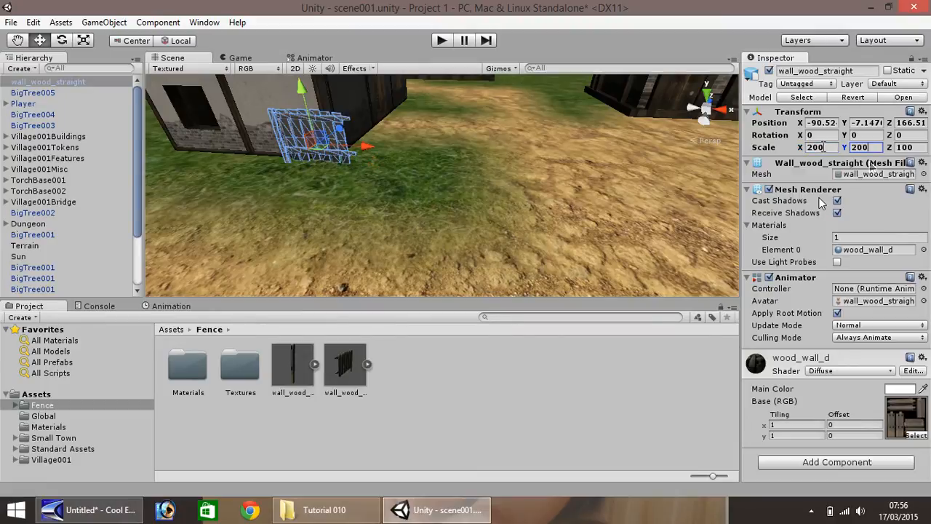
key(Tab)
text(200)
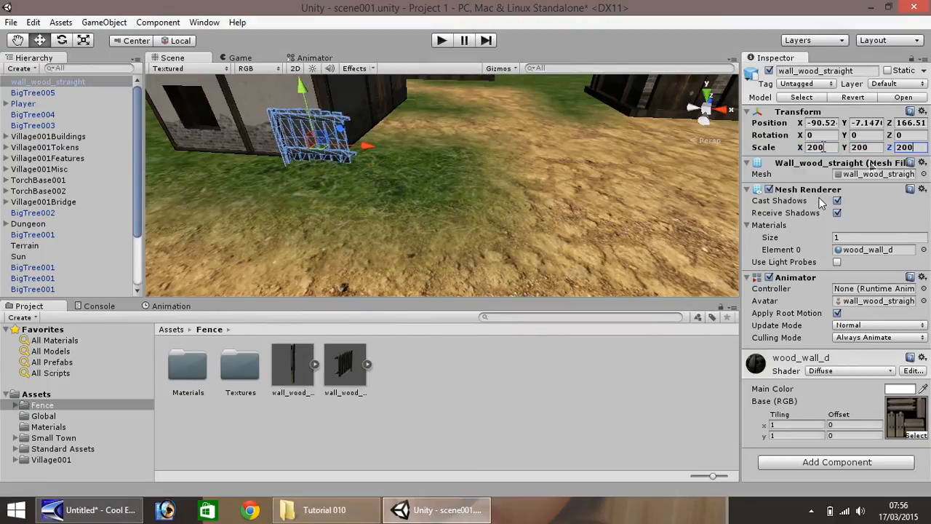
Step: Set the fence panel's scale to 150 on the X, Y and Z axes
key(shift+Tab)
key(shift+Tab)
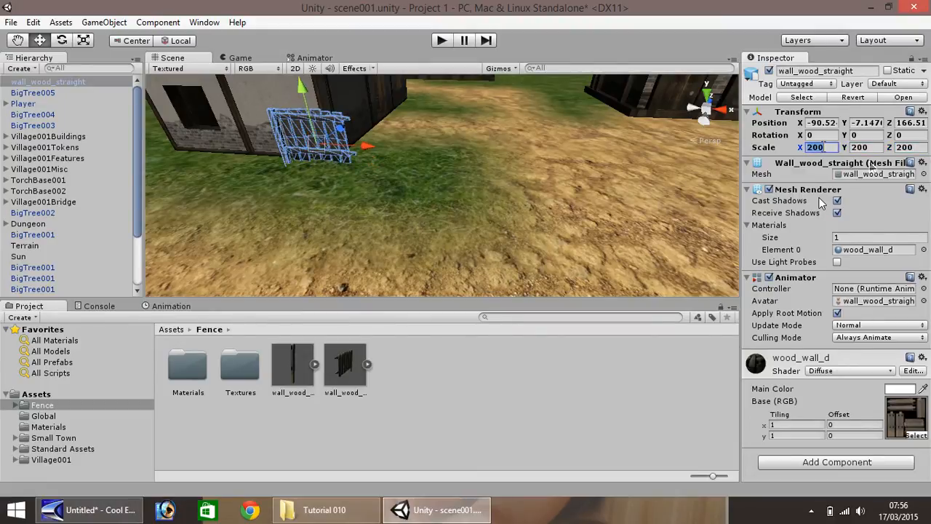
text(150)
key(Tab)
text(150)
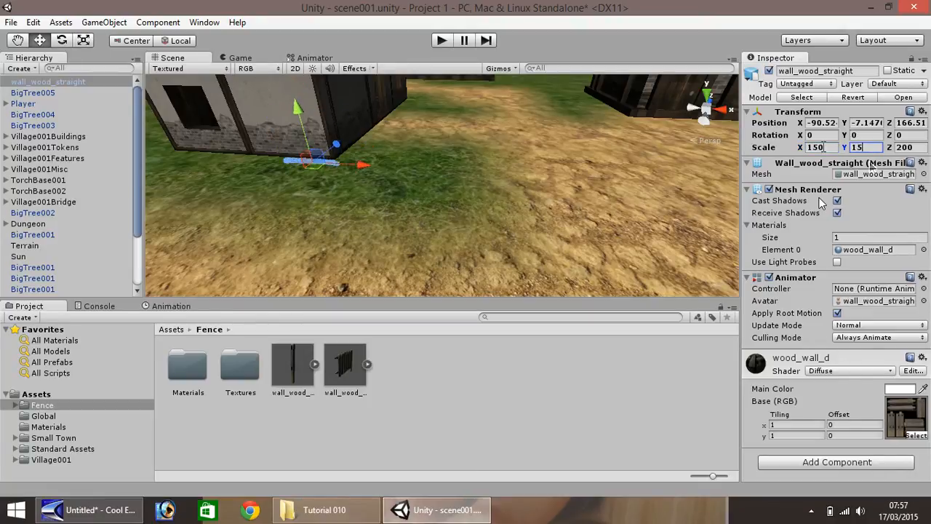
key(Tab)
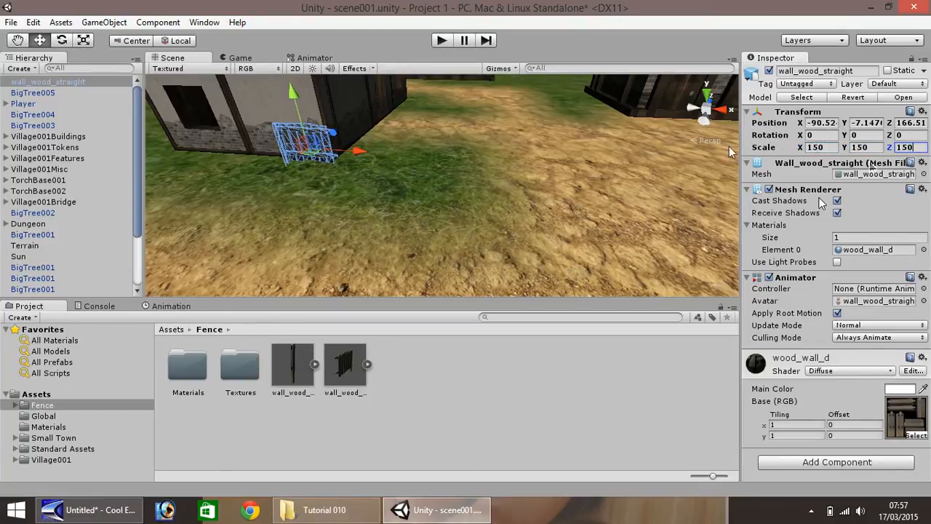
click(330, 178)
click(326, 149)
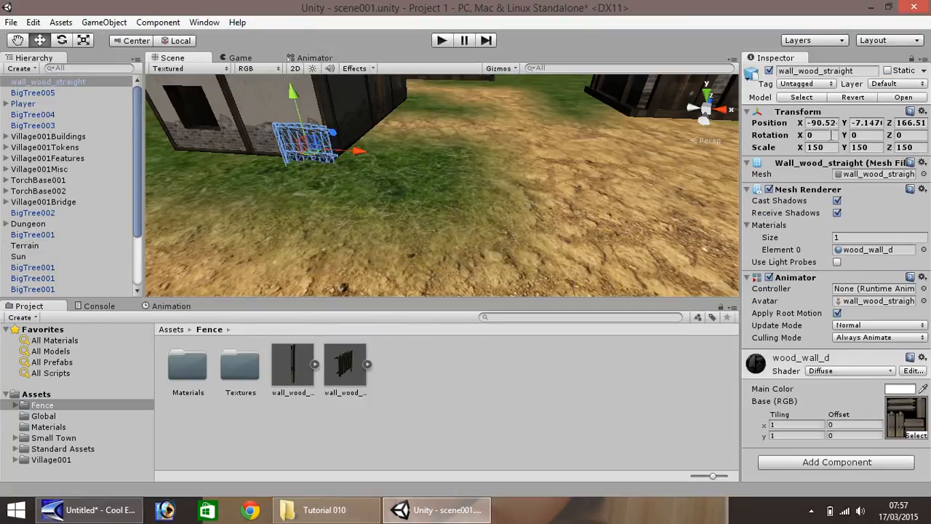
Step: Set the fence panel's Y rotation to 90 and move it out past the house corner to X about -87.5
click(859, 135)
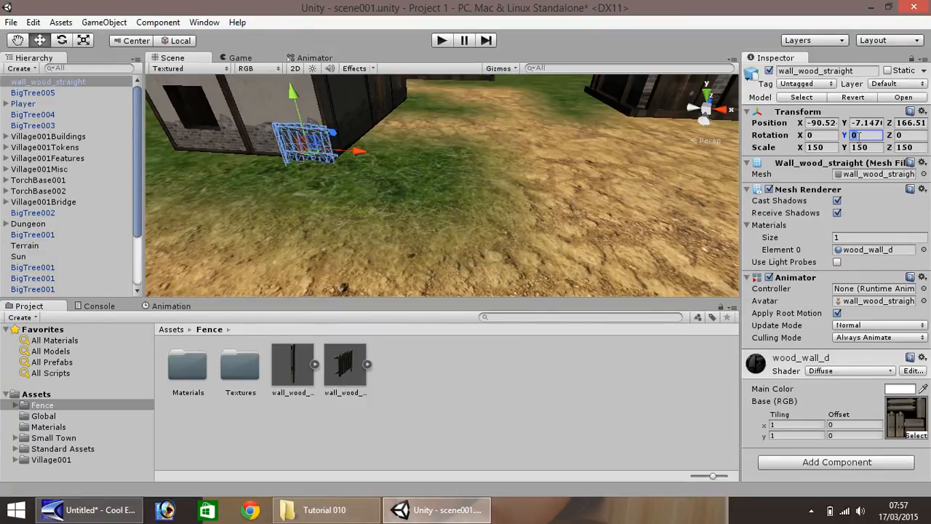
text(90)
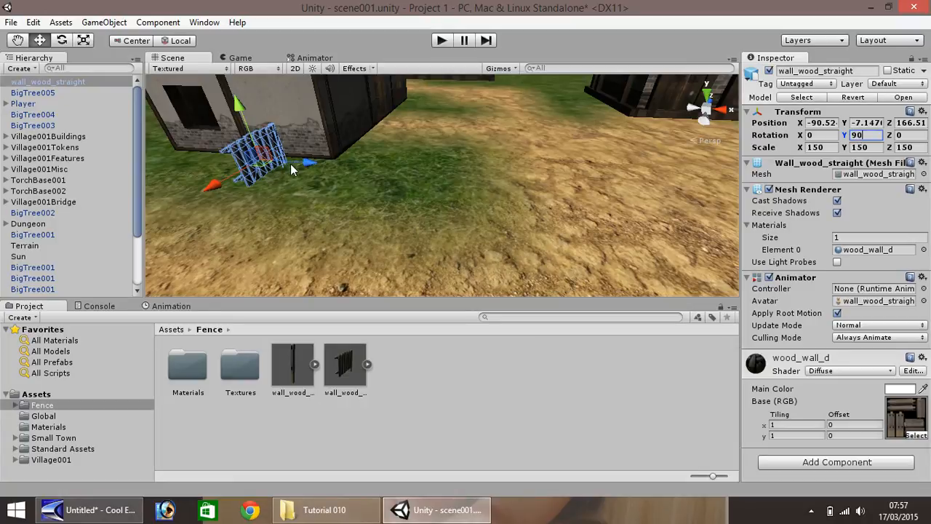
drag(299, 161, 376, 166)
Step: Slide the fence panel along the front of the house towards its door, to Z about 171.3
key(q)
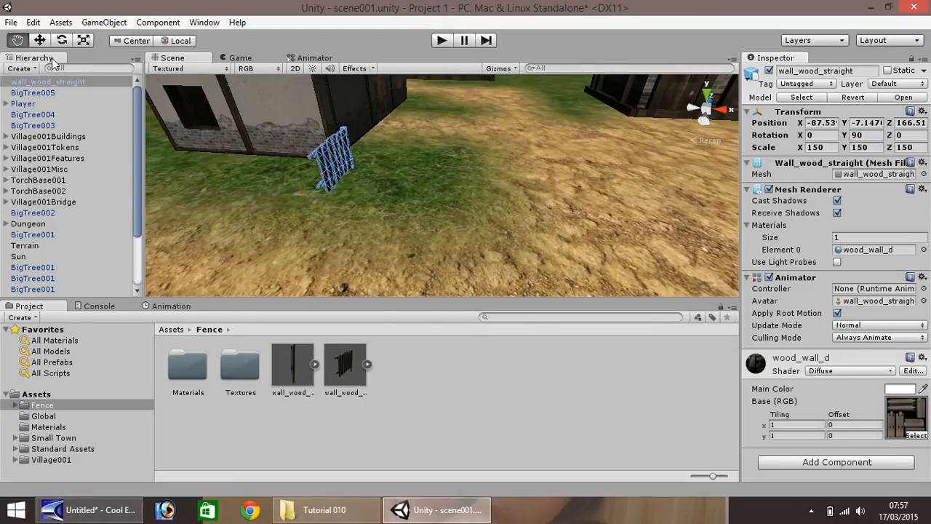
drag(282, 139, 86, 226)
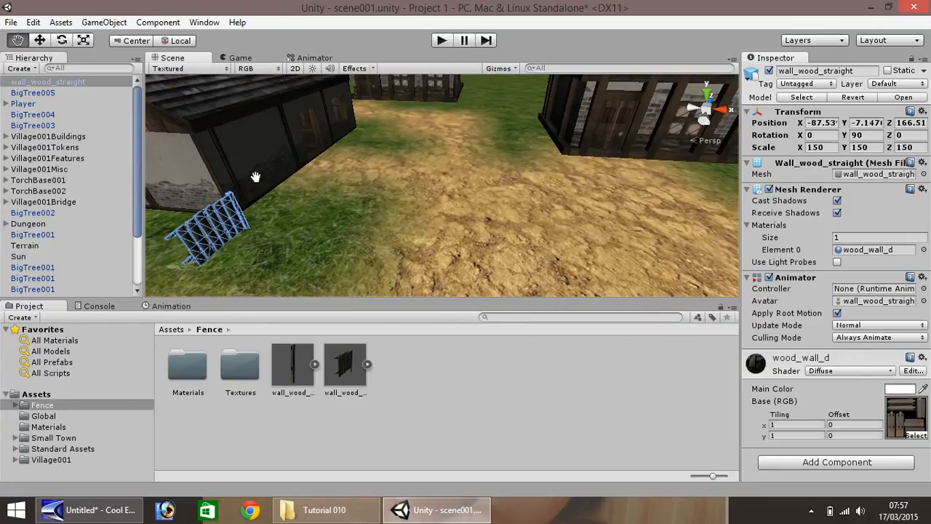
key(f)
key(w)
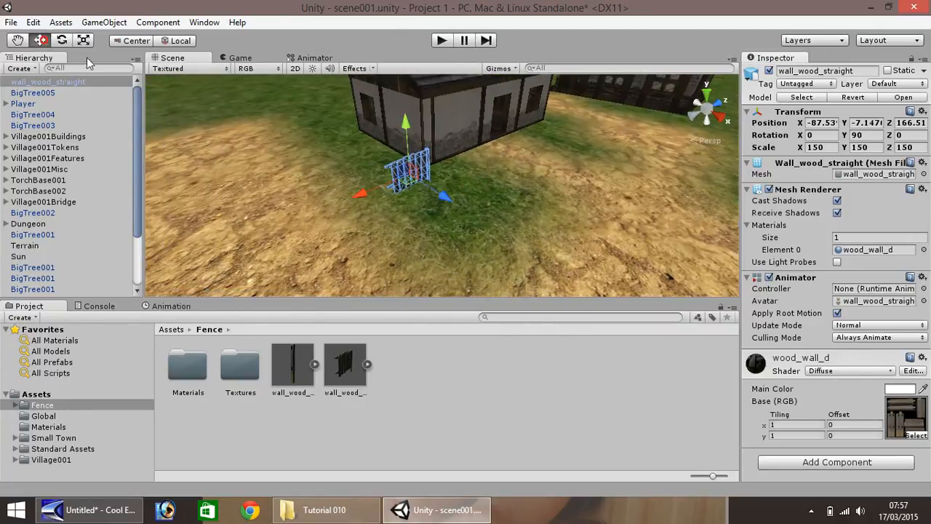
drag(398, 191, 461, 173)
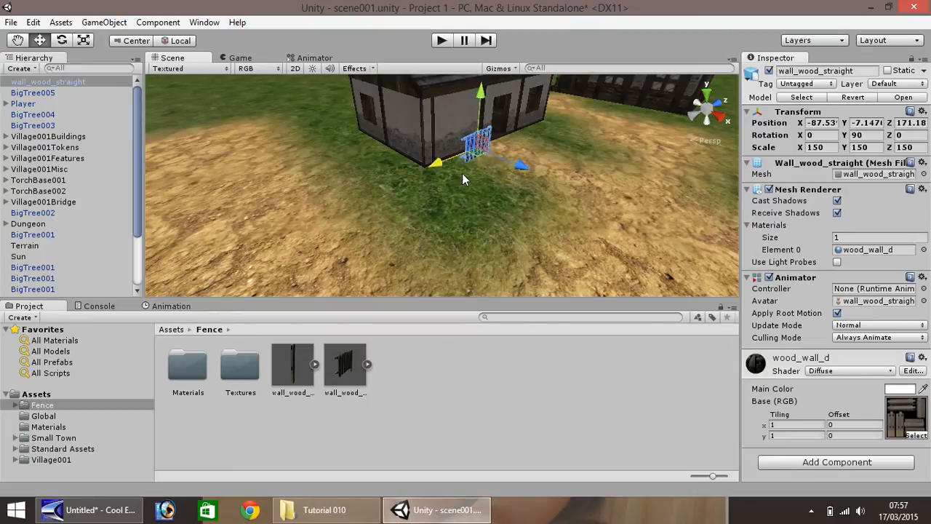
Step: Make the wall_wood_straight fence panel a child of the Village002 object
click(18, 40)
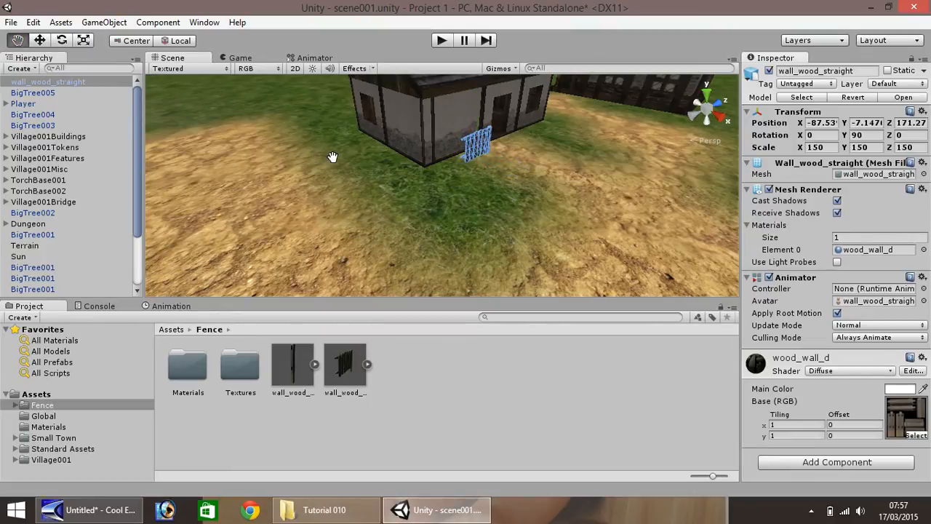
drag(332, 157, 109, 213)
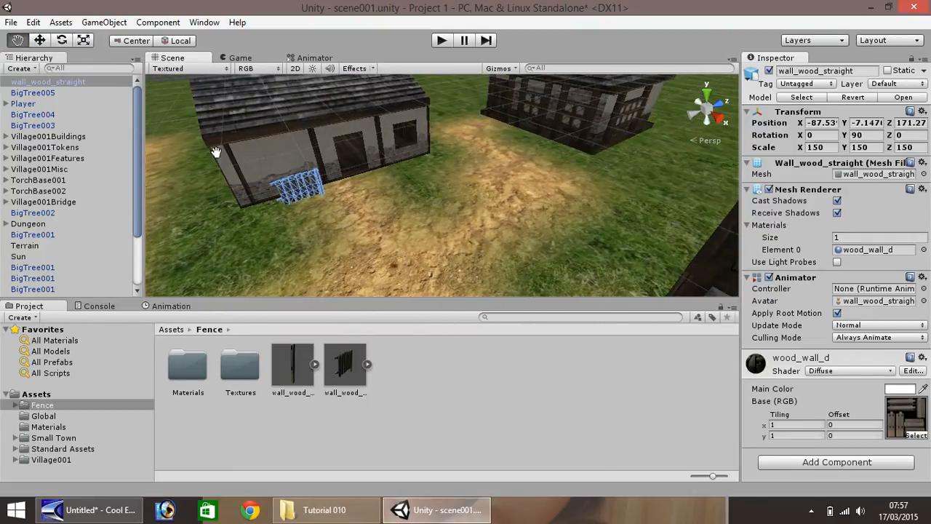
click(39, 40)
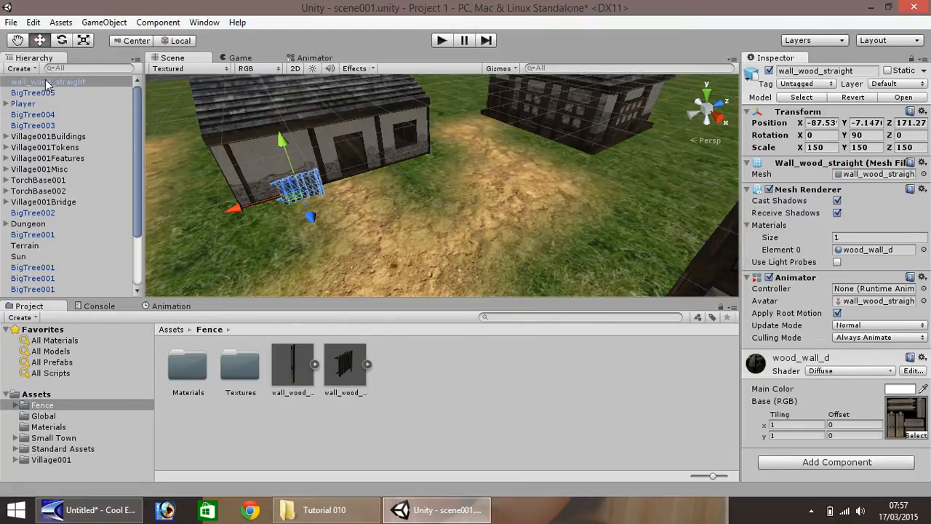
drag(45, 80, 34, 256)
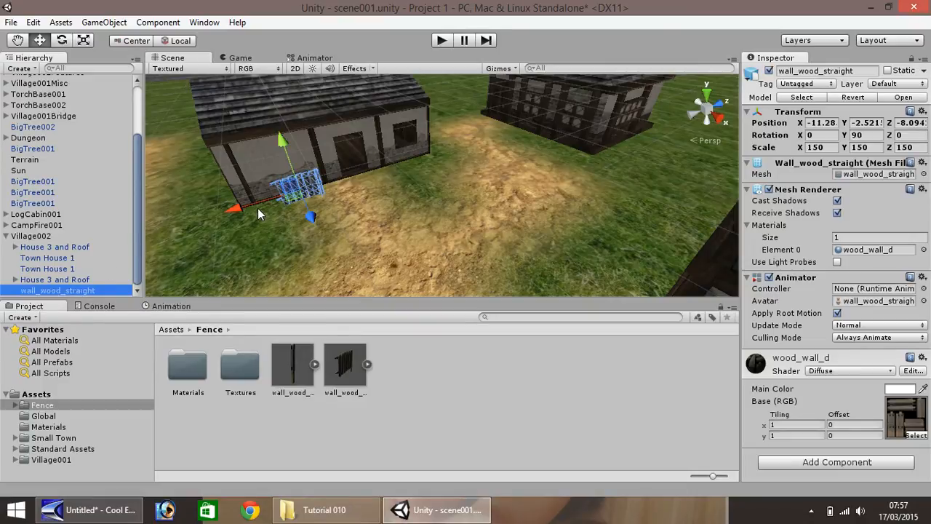
Step: Add a Box Collider component to the fence panel
click(819, 465)
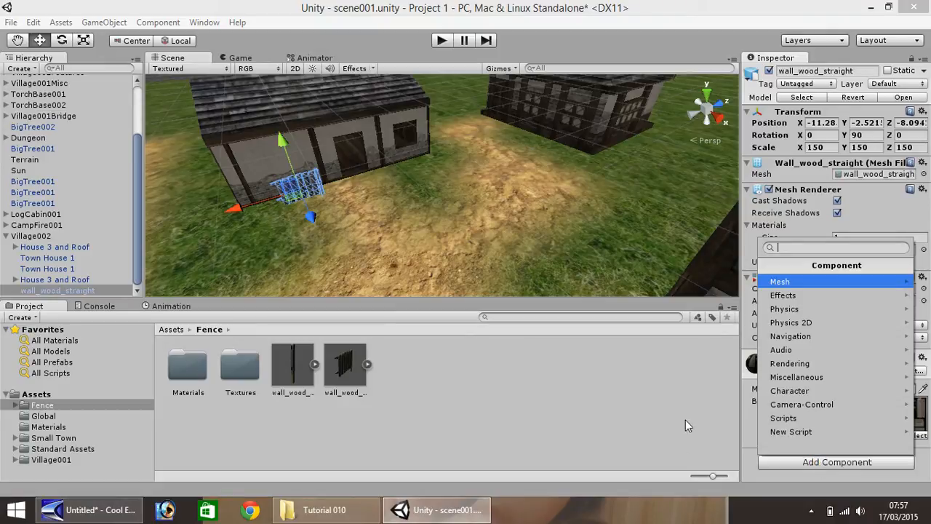
click(800, 308)
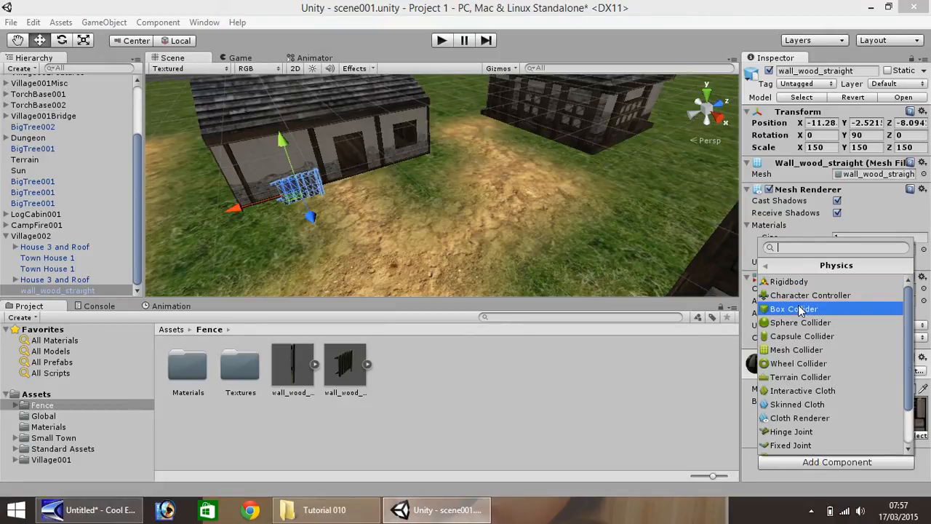
click(794, 308)
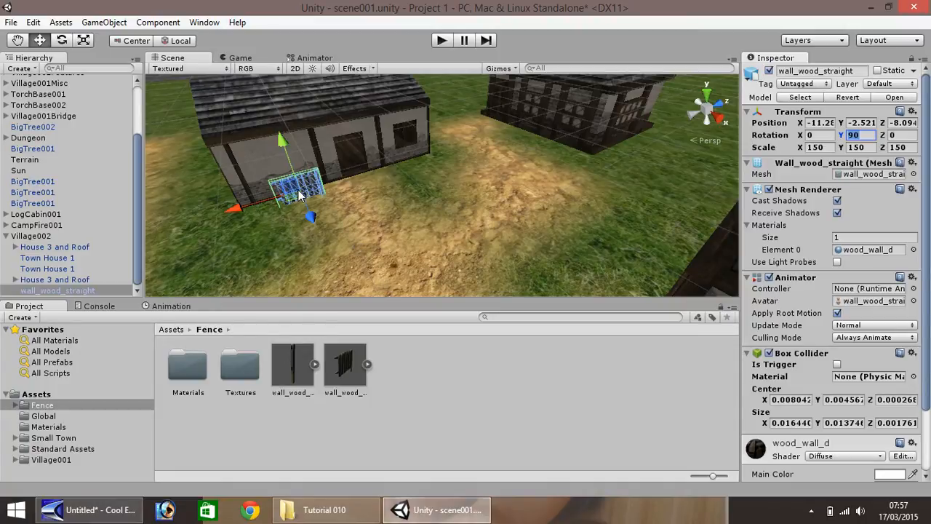
Step: Duplicate the fence panel and move the copy end to end with the original, extending past the house corner
click(110, 290)
key(ctrl+d)
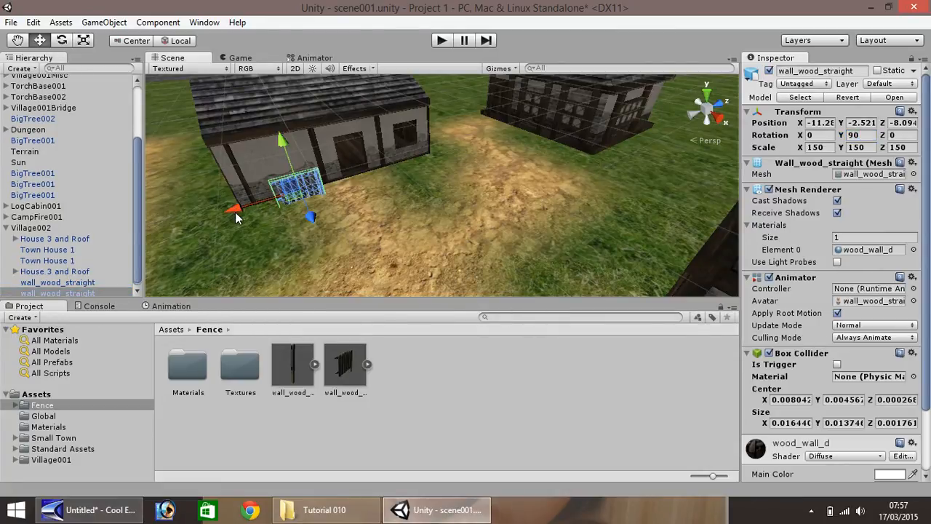
drag(239, 208, 194, 220)
click(265, 234)
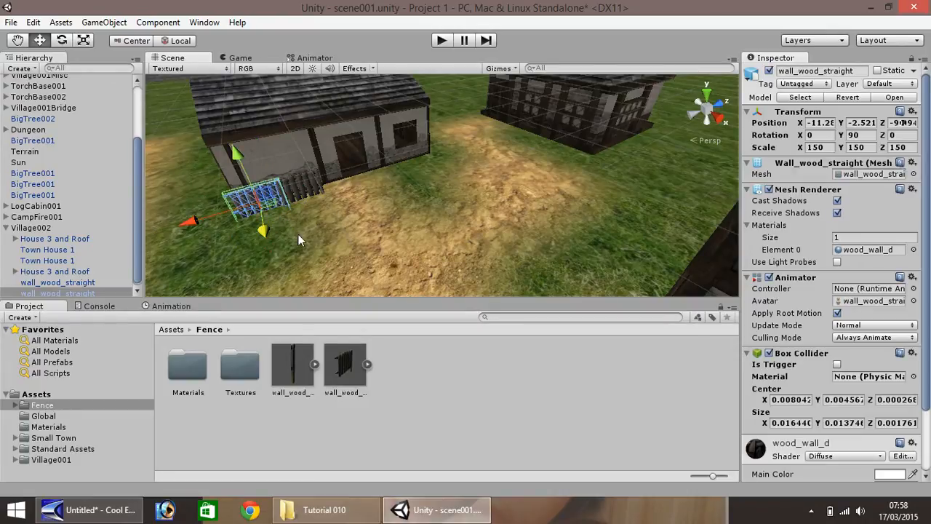
Step: Duplicate the outermost fence panel at the house corner and set the copy's Y rotation to 180
click(299, 234)
click(244, 201)
key(ctrl+d)
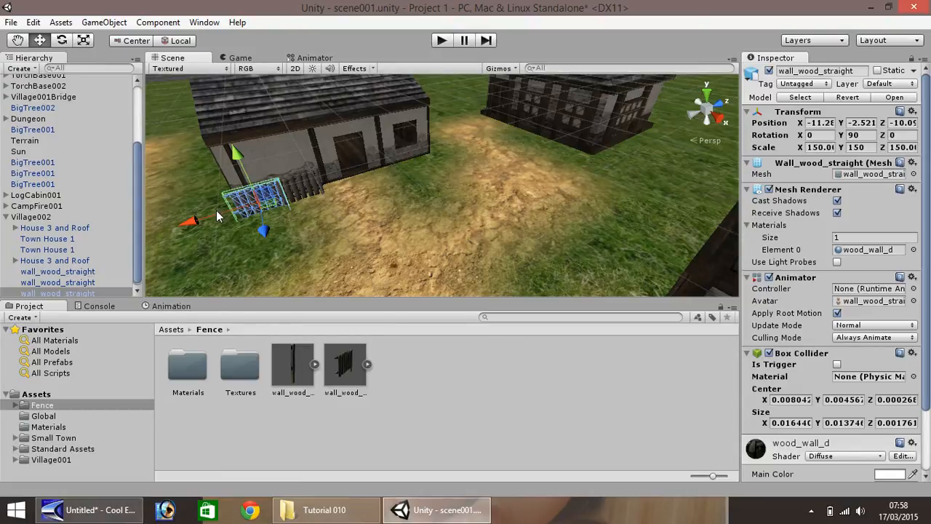
click(856, 135)
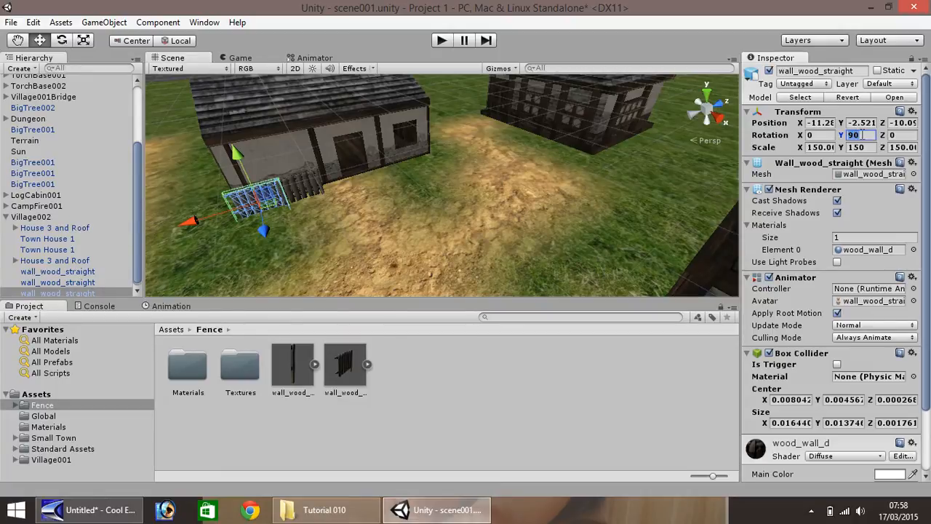
text(270)
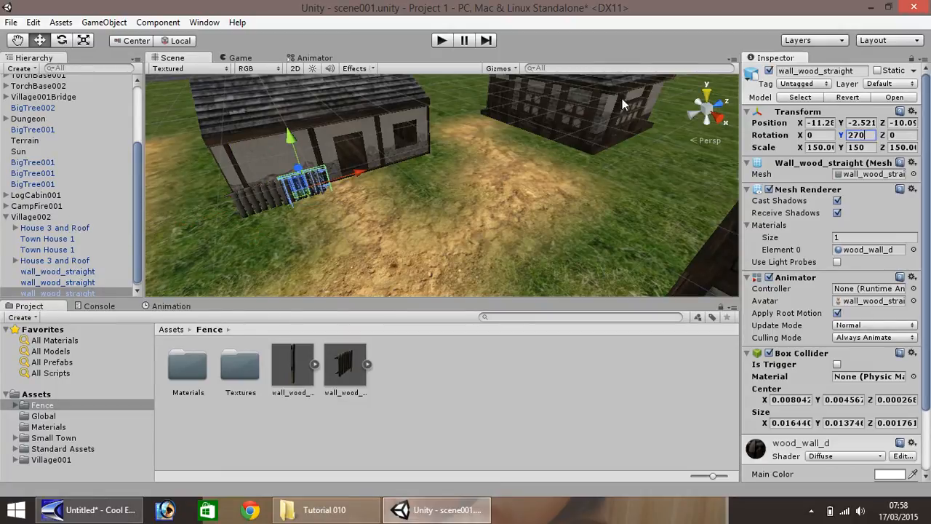
drag(867, 134, 847, 135)
text(180)
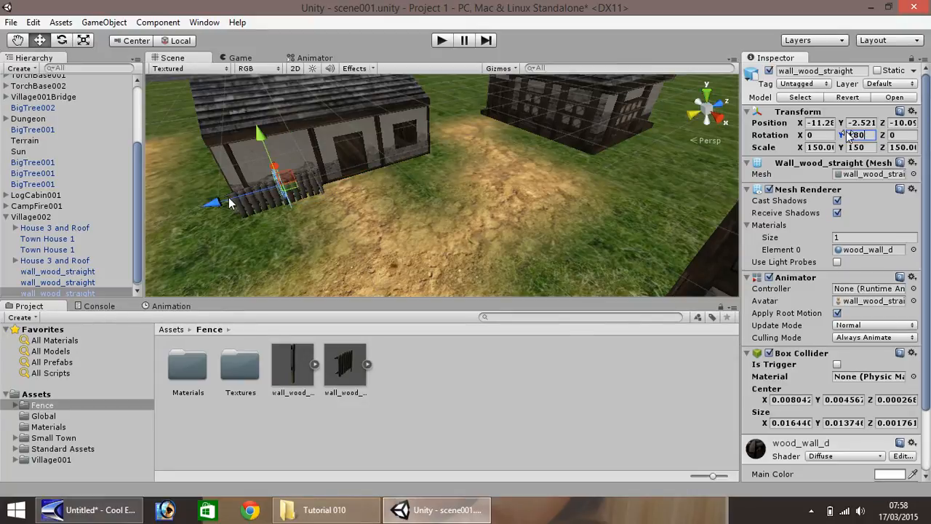
Step: Move the rotated panel to the outer end of the front fence so they form a corner, at Z about -12.58
drag(223, 202, 179, 206)
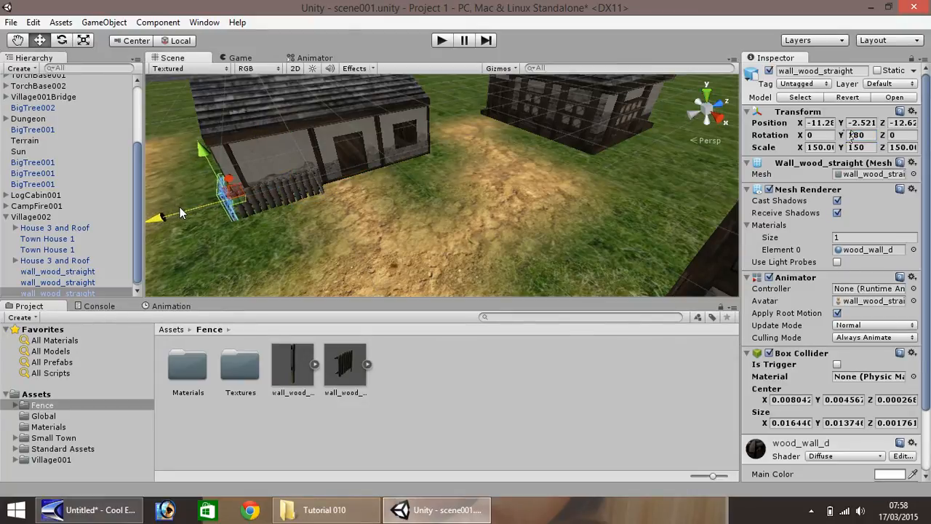
click(17, 40)
alt+drag(235, 178, 379, 245)
key(w)
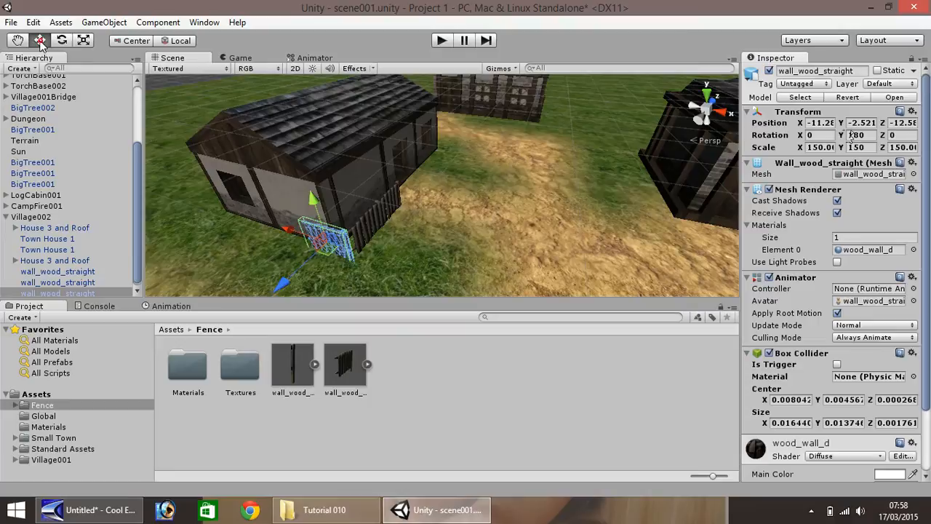
click(391, 254)
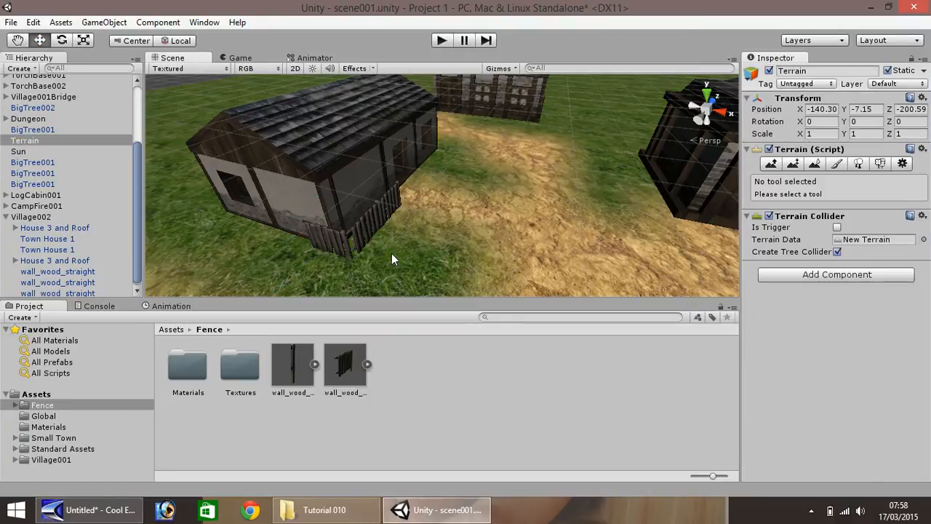
Step: Duplicate the corner panel four times, lining the copies end to end along the side of the house to X about -19.28
click(323, 248)
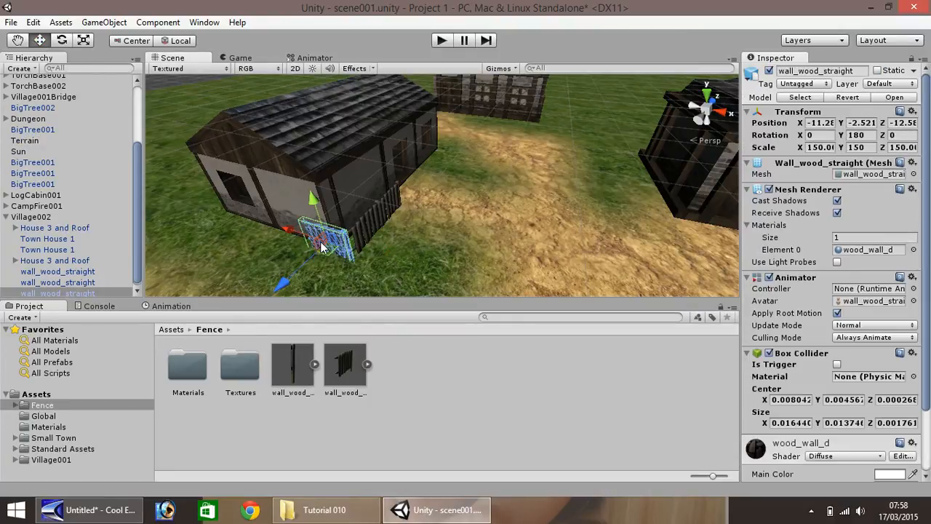
key(ctrl+d)
ctrl+drag(315, 244, 182, 199)
key(ctrl+d)
key(ctrl+d)
key(ctrl+d)
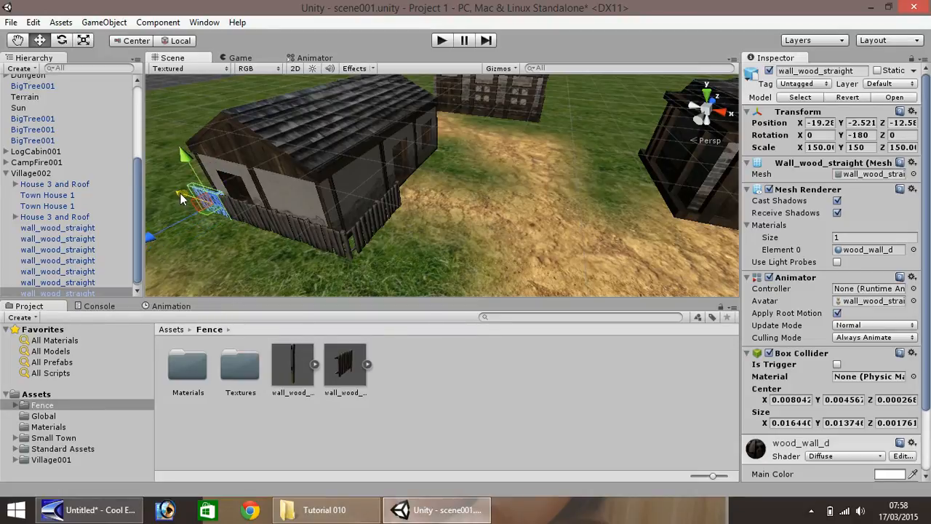
Step: Duplicate the front fence panel nearest the door and move the copy to the other side of the doorway, at Z about -2.09
click(16, 41)
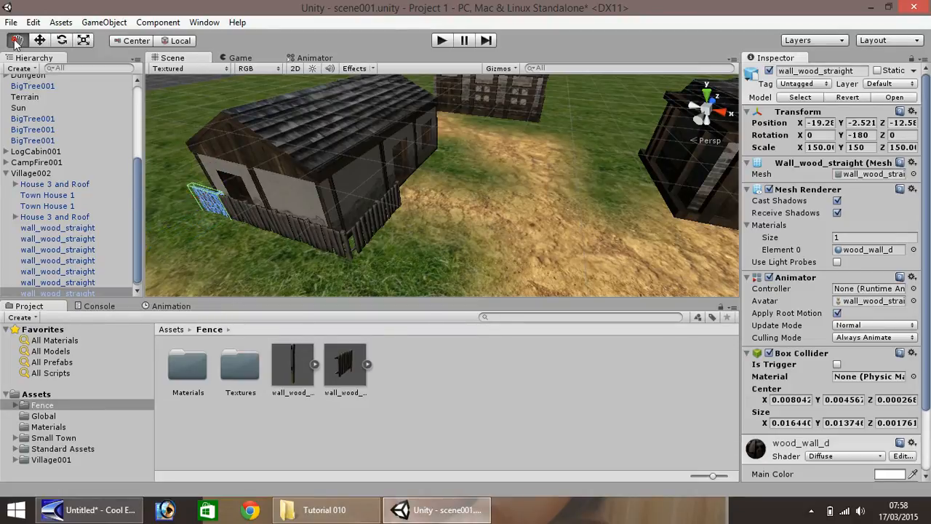
drag(161, 156, 460, 239)
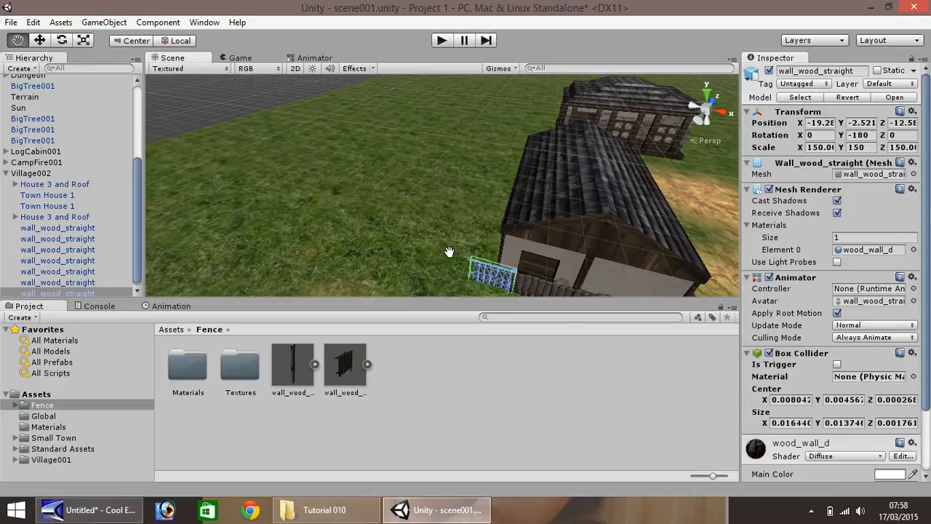
drag(433, 200, 175, 197)
drag(526, 243, 260, 219)
key(w)
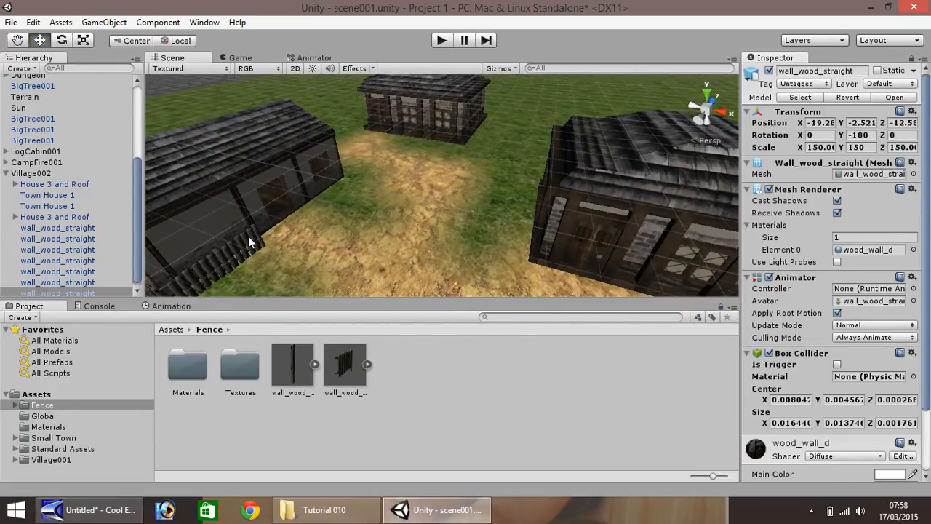
click(248, 235)
click(248, 236)
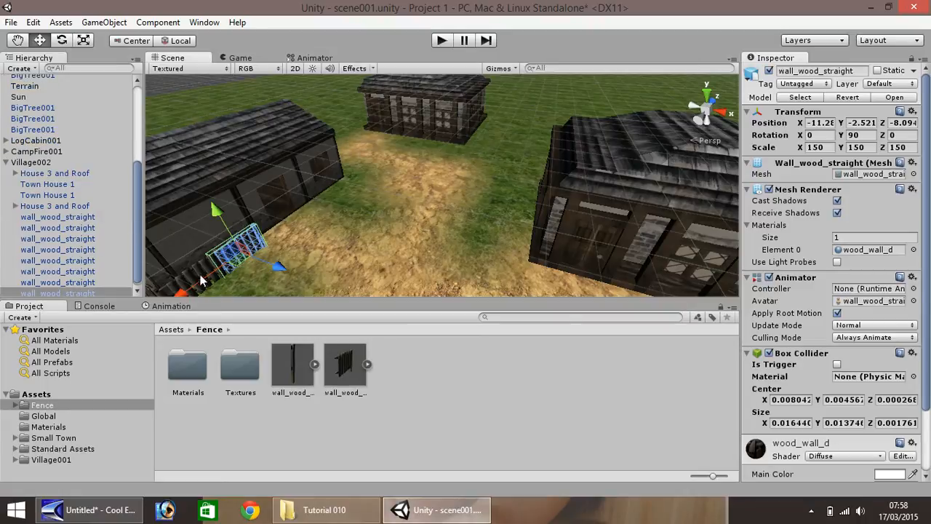
drag(201, 280, 294, 249)
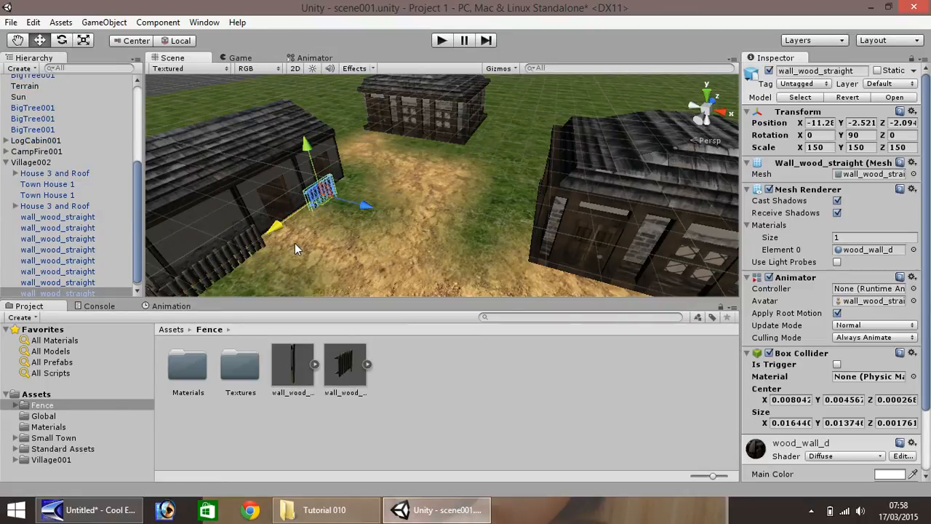
Step: Place a wall_wood_end post from the Fence assets at the doorway end of the new fence panel
click(300, 365)
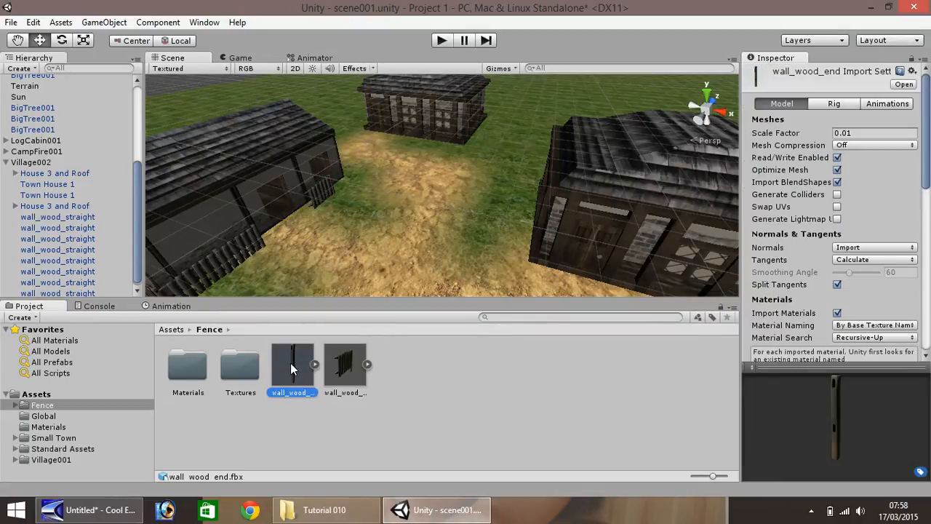
drag(292, 371, 319, 253)
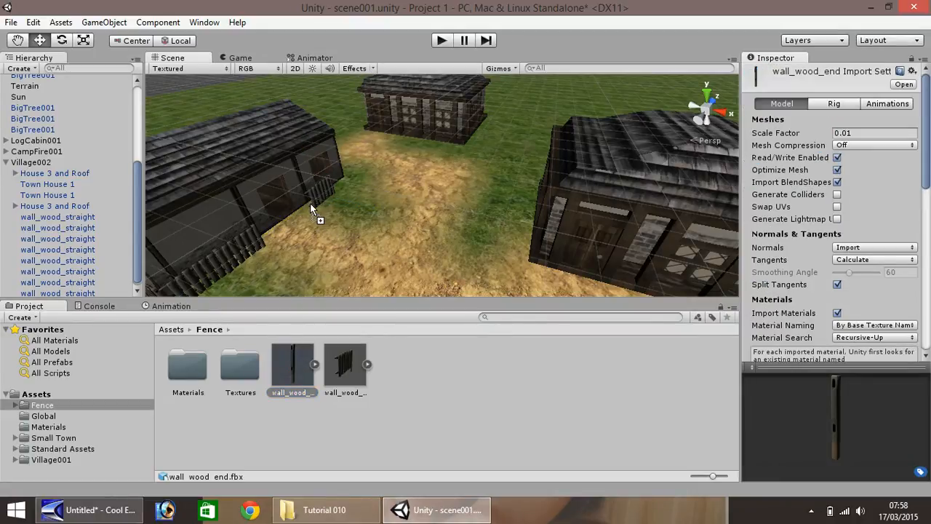
drag(310, 209, 307, 209)
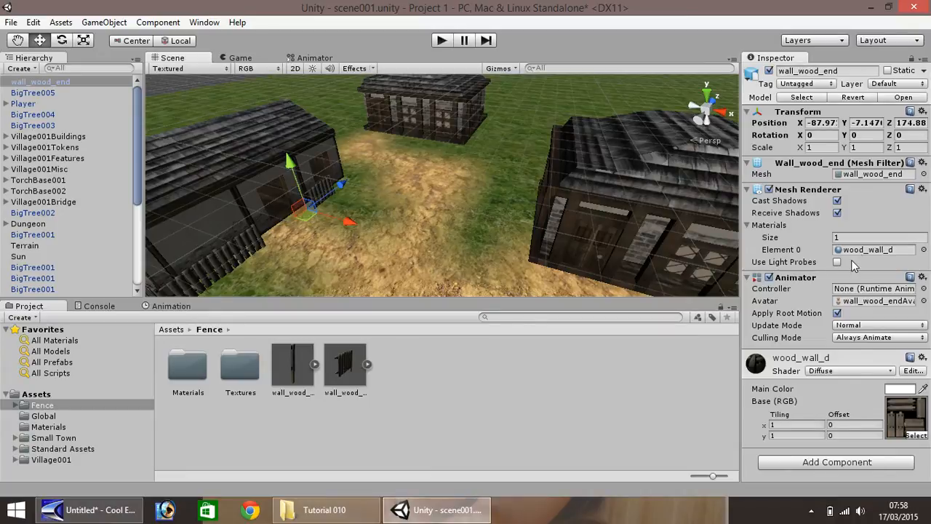
Step: Set the wall_wood_end post's scale to 150 on the X, Y and Z axes
click(827, 147)
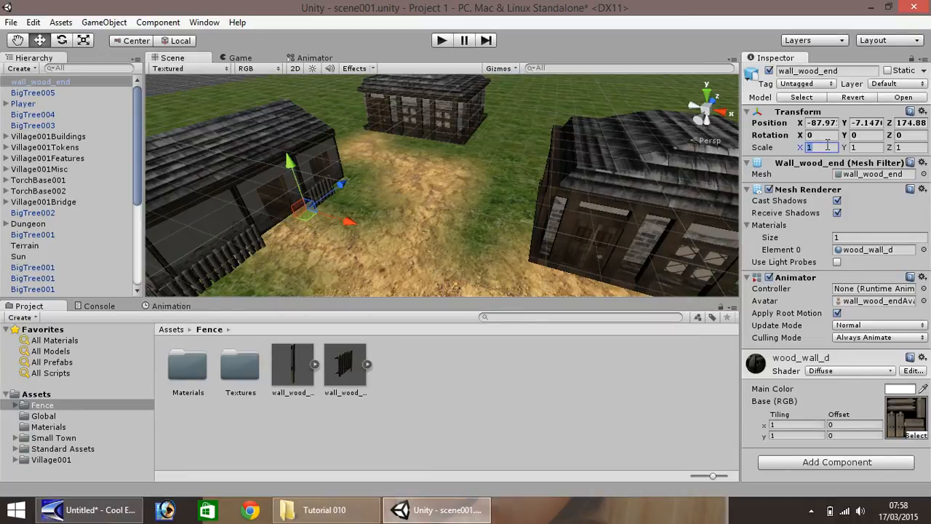
text(150)
key(Tab)
text(150)
key(Tab)
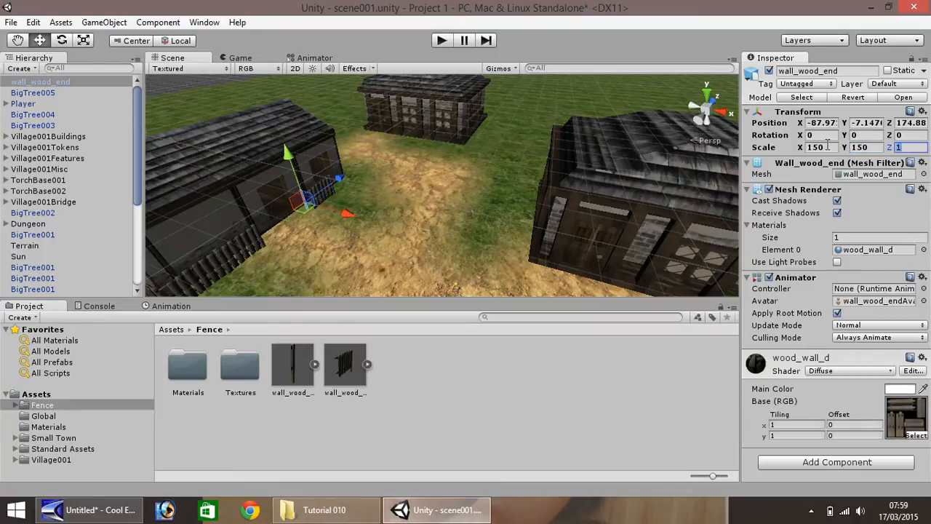
text(150)
drag(351, 213, 353, 219)
click(379, 192)
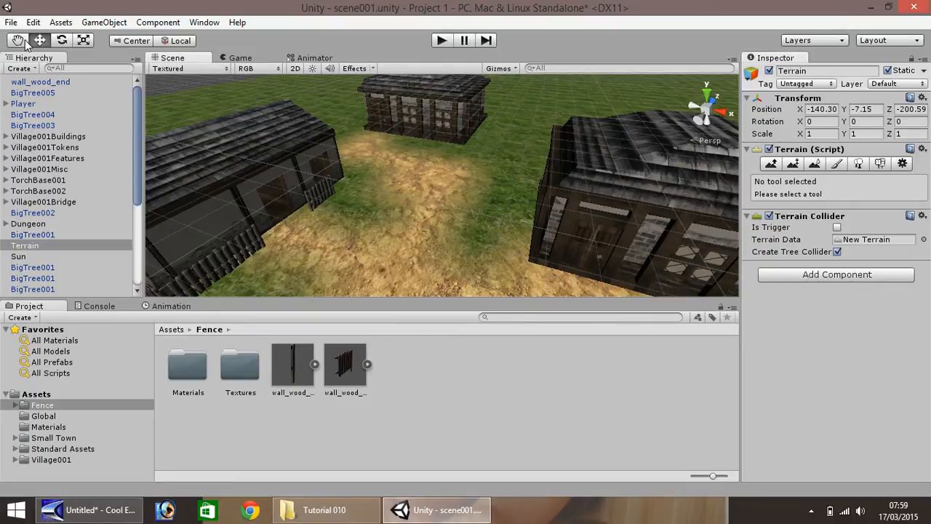
Step: Make the wall_wood_end post a child of Village002 and add a Box Collider component to it
drag(48, 83, 38, 214)
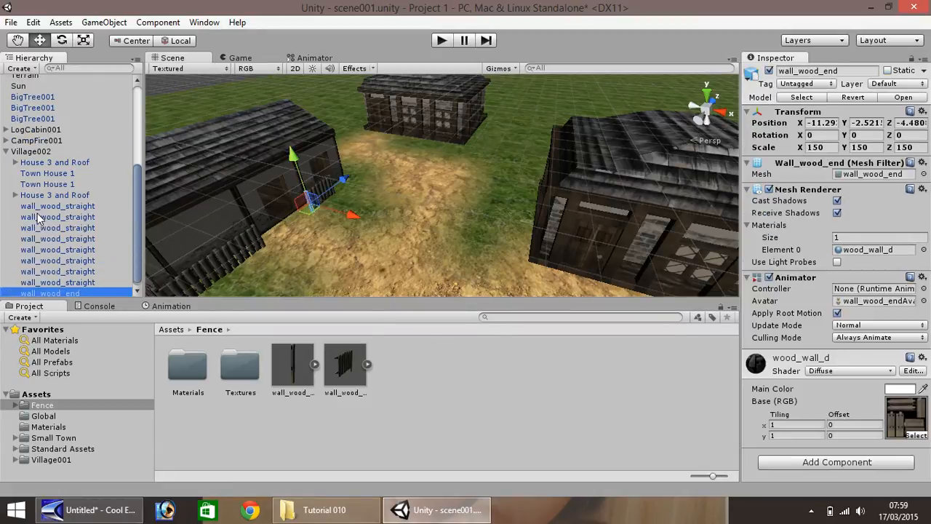
click(314, 194)
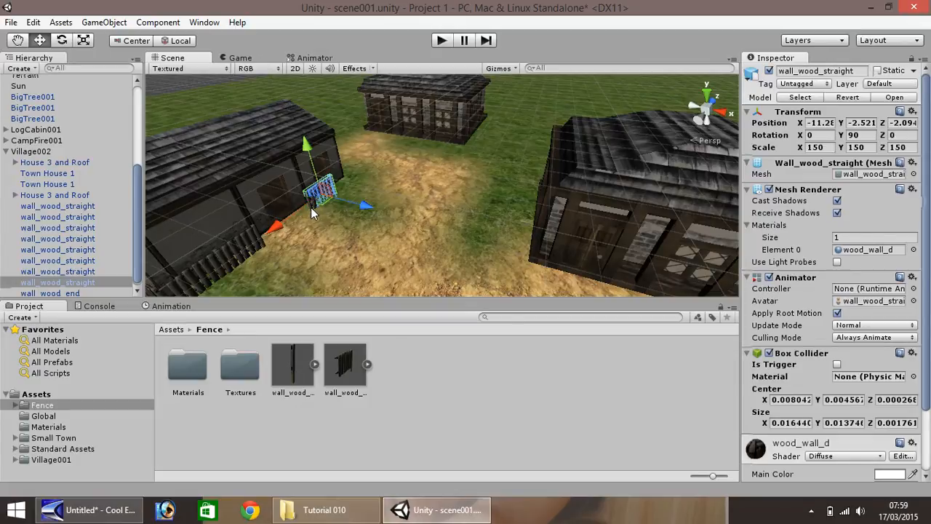
click(312, 211)
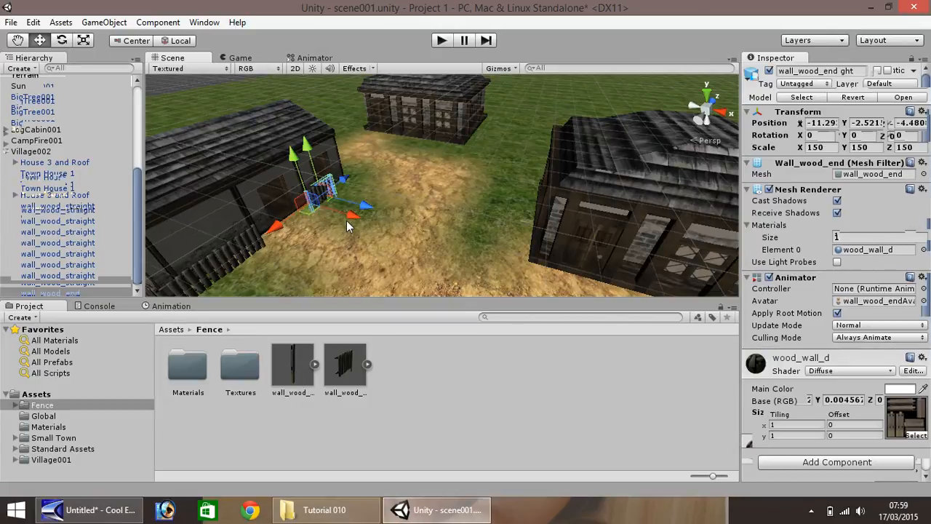
click(819, 463)
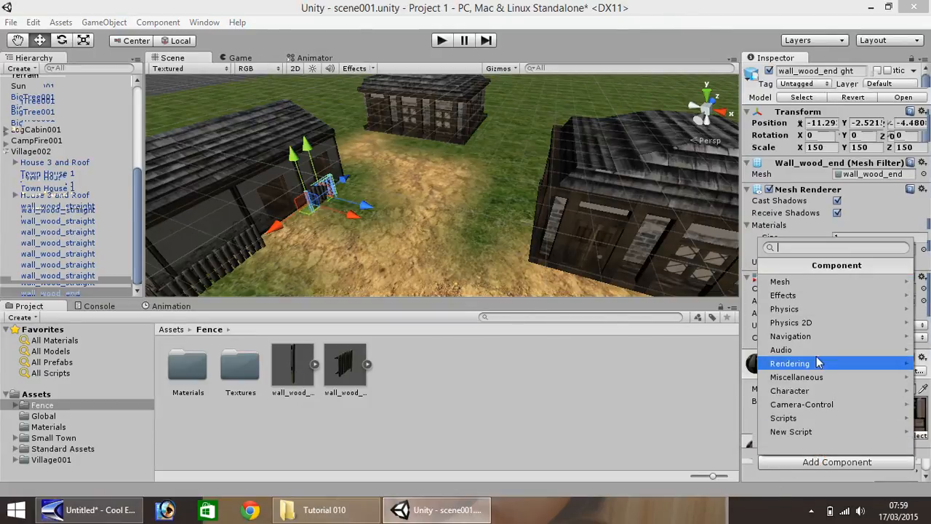
click(790, 310)
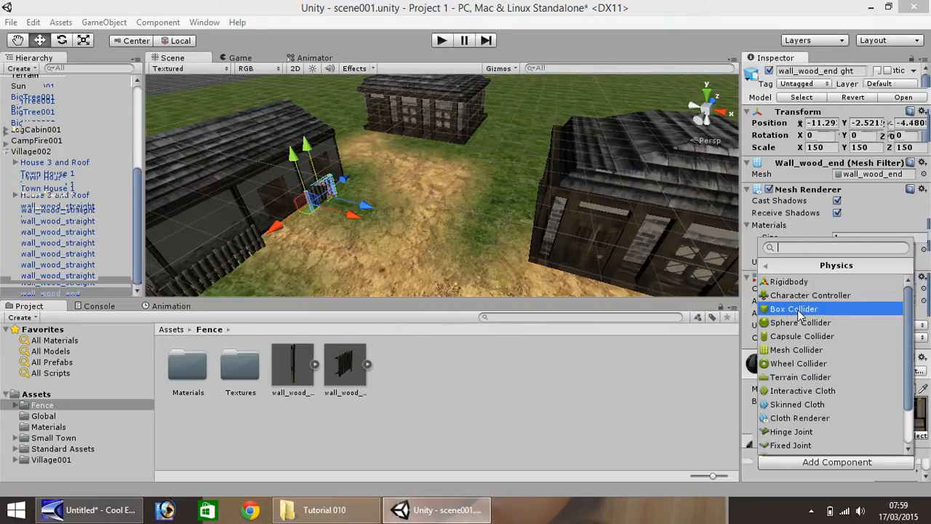
click(792, 309)
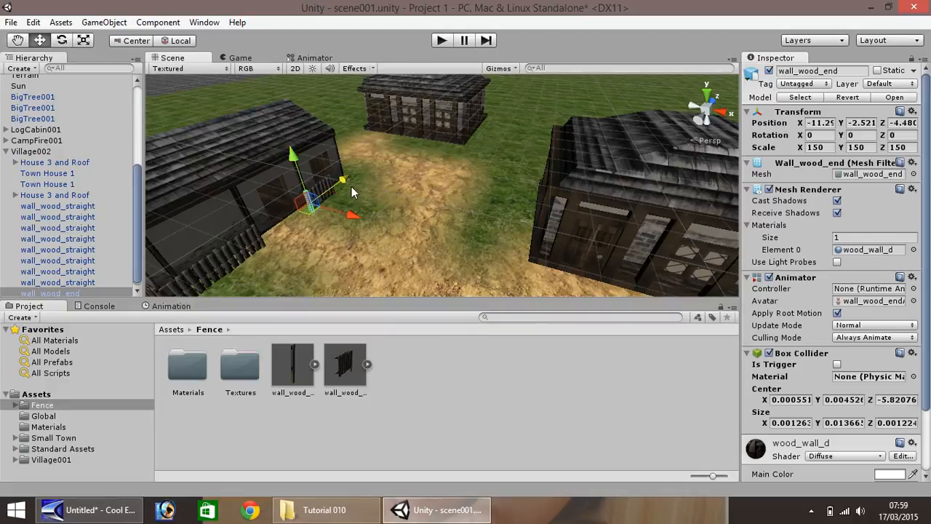
Step: Duplicate the panel beside the end post twice and extend the front fence past the far house corner, to Z about 1.9
click(325, 187)
key(ctrl+d)
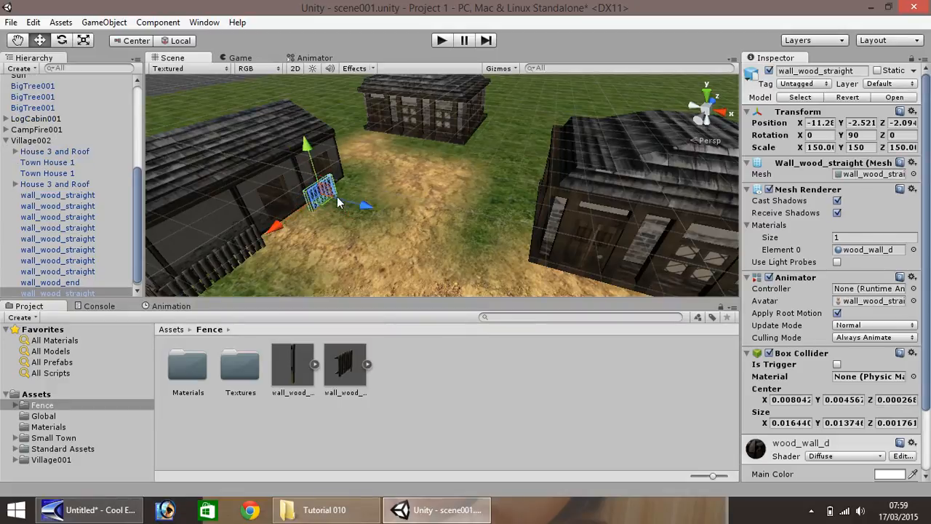
drag(282, 226, 319, 206)
key(ctrl+d)
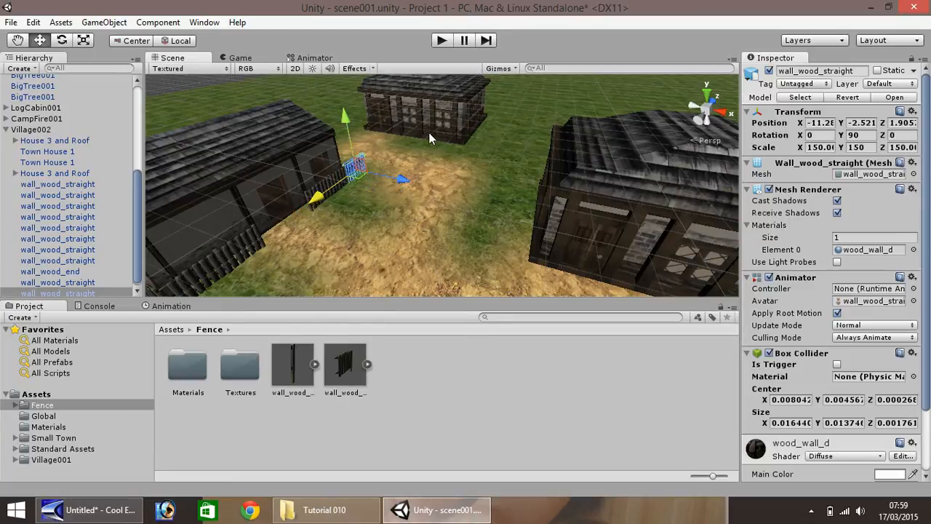
Step: Duplicate the three wall_wood_straight panels and wall_wood_end post beside the house and move the copies to the dirt area's edge, opposite that house
click(16, 40)
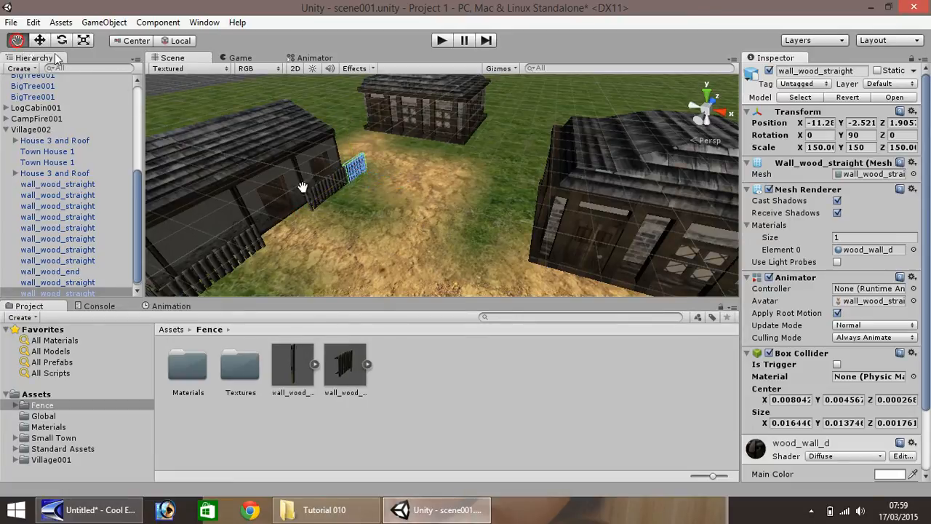
drag(386, 245, 386, 172)
scroll(372, 178, down, 8)
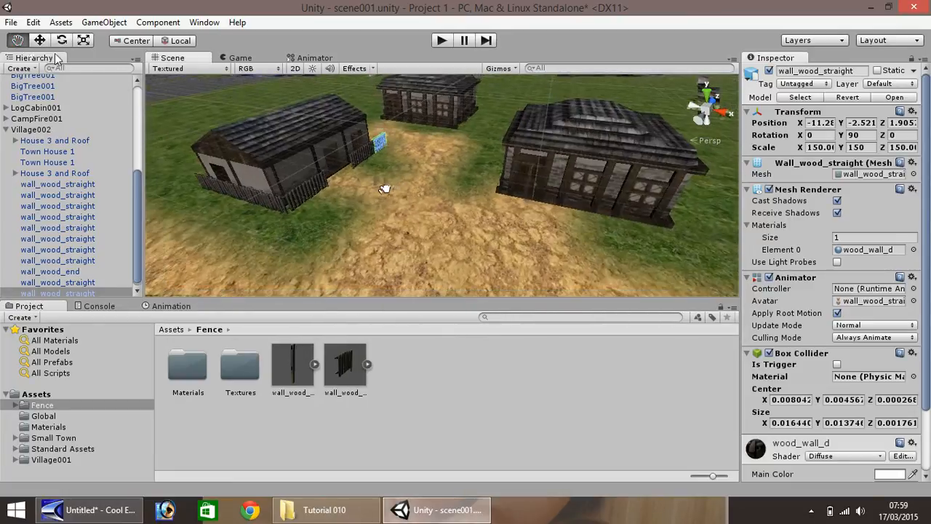
drag(497, 261, 477, 250)
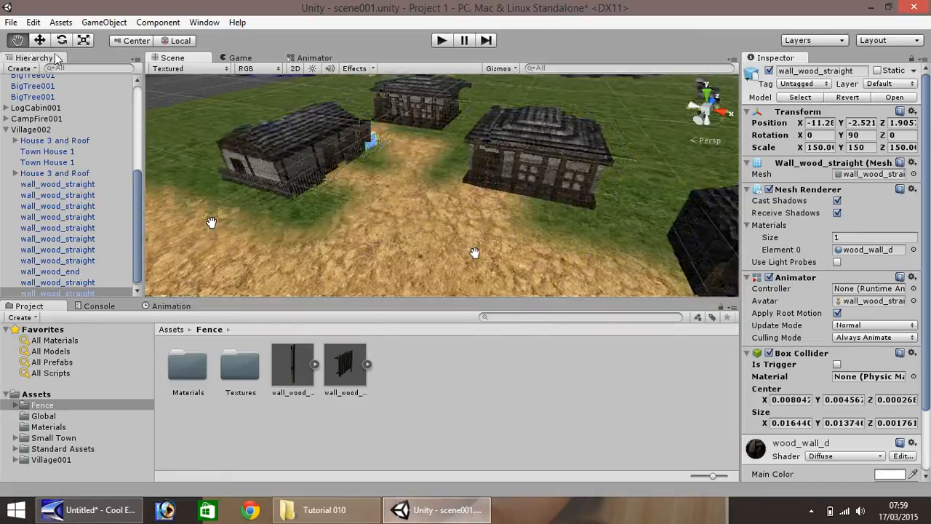
scroll(473, 252, down, 3)
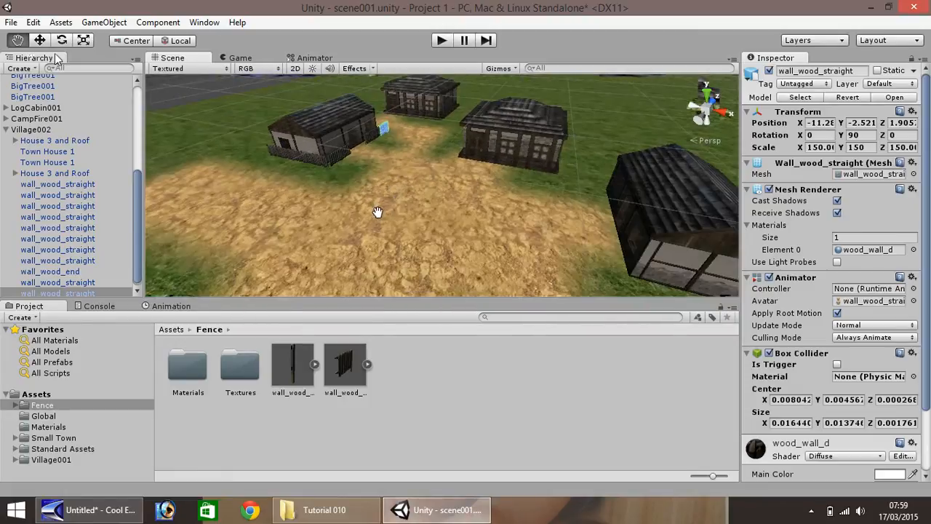
alt+drag(378, 212, 504, 226)
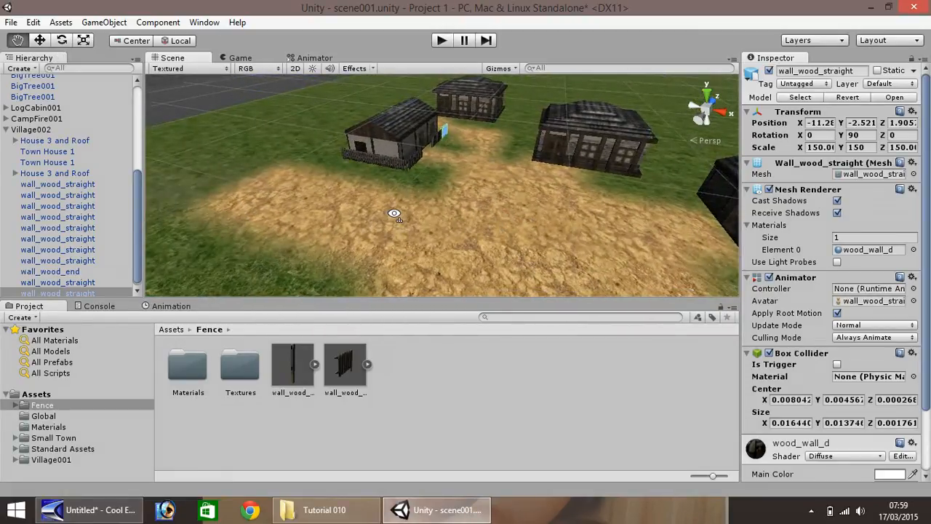
alt+drag(393, 213, 498, 192)
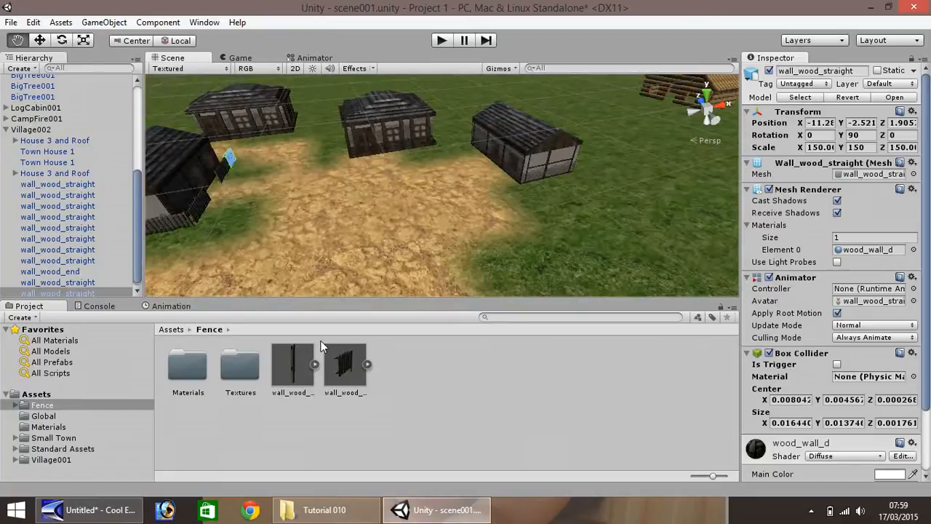
click(353, 366)
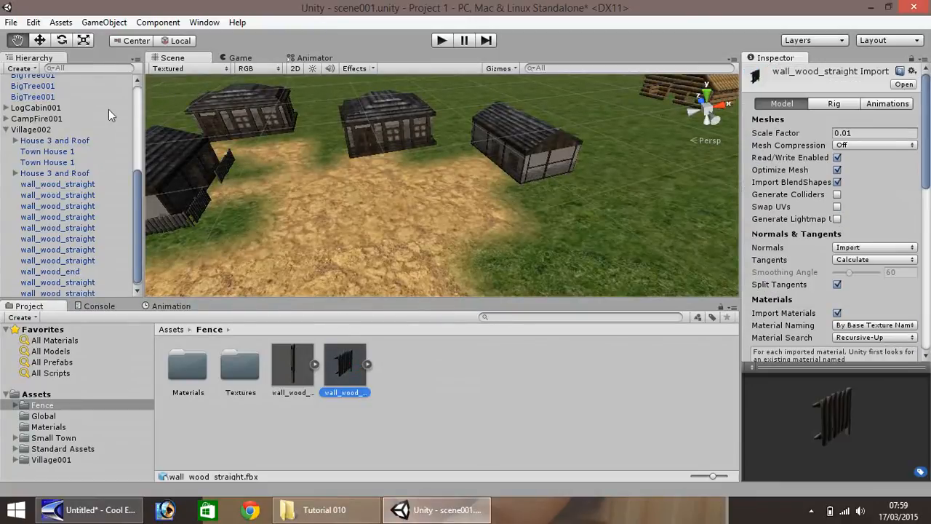
key(w)
click(230, 164)
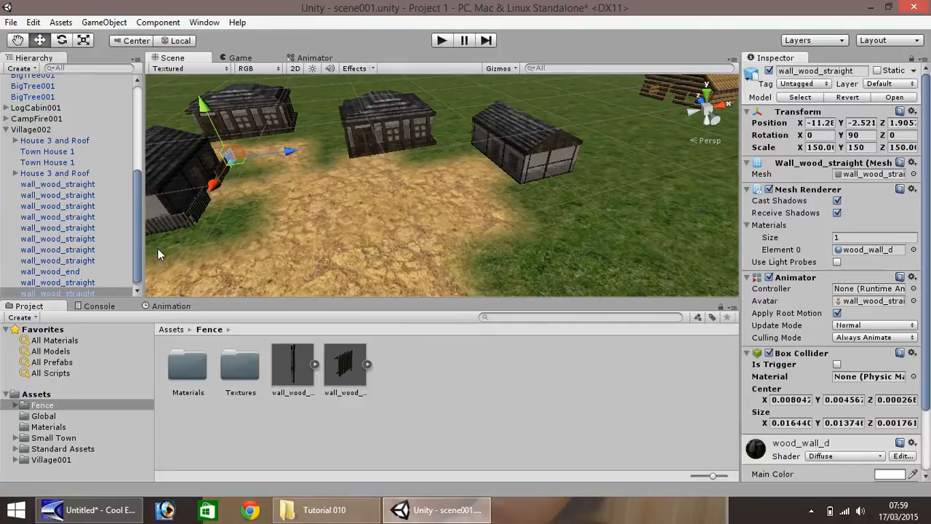
shift+click(73, 282)
shift+click(64, 274)
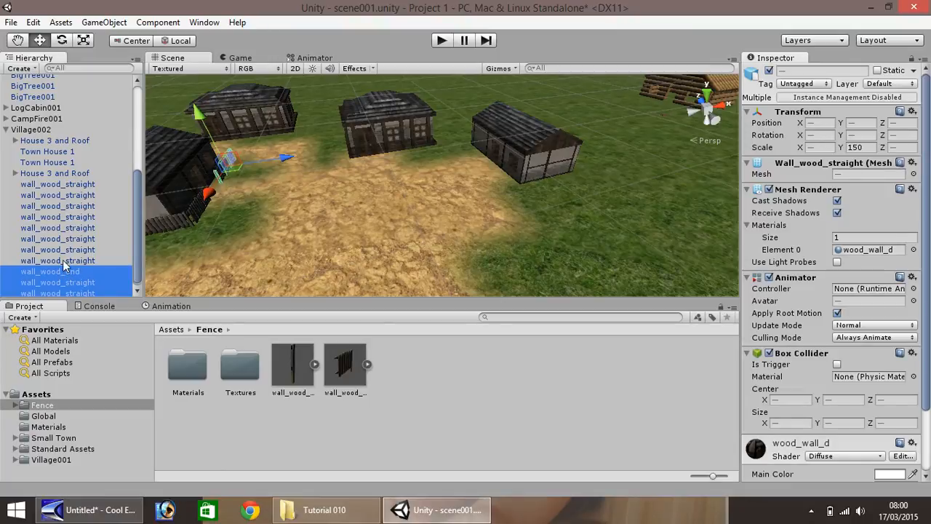
shift+click(61, 262)
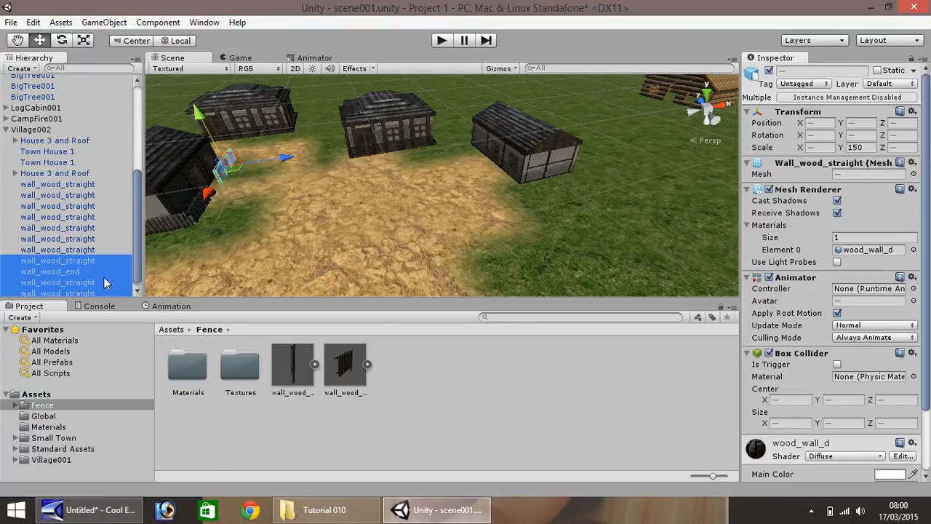
key(ctrl+d)
drag(284, 167, 557, 196)
drag(567, 231, 602, 280)
drag(618, 240, 509, 245)
scroll(418, 237, down, 5)
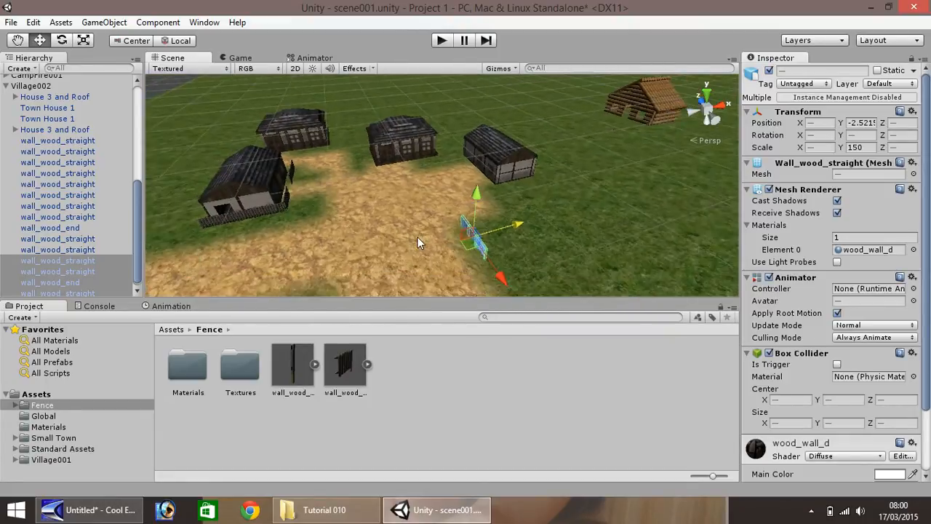
Step: Duplicate the freshly placed fence section and move the copy across the dirt path to the other side of the village entrance
click(17, 40)
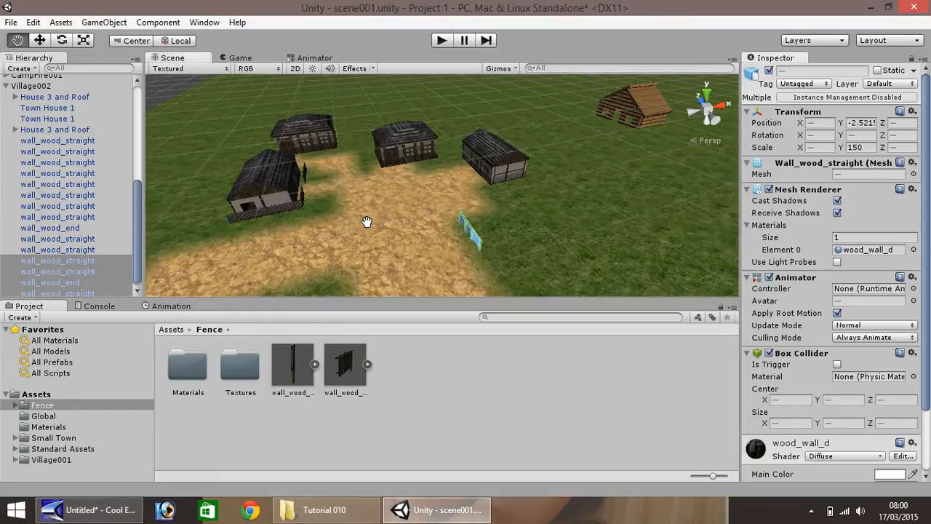
drag(303, 218, 399, 183)
click(39, 40)
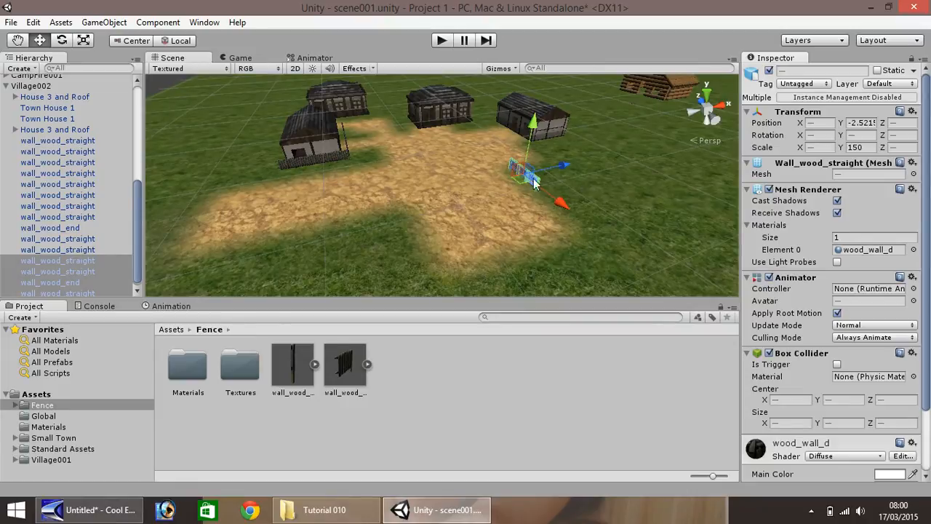
key(ctrl+d)
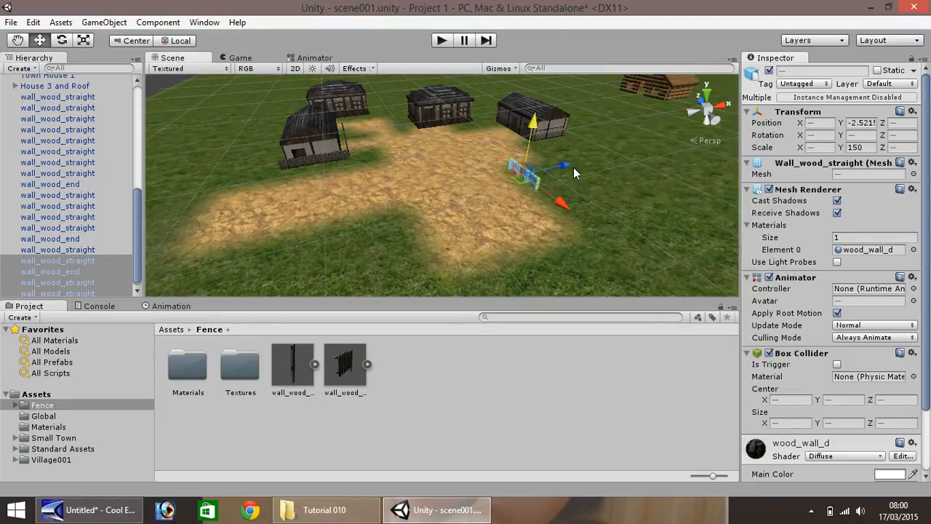
drag(573, 169, 451, 197)
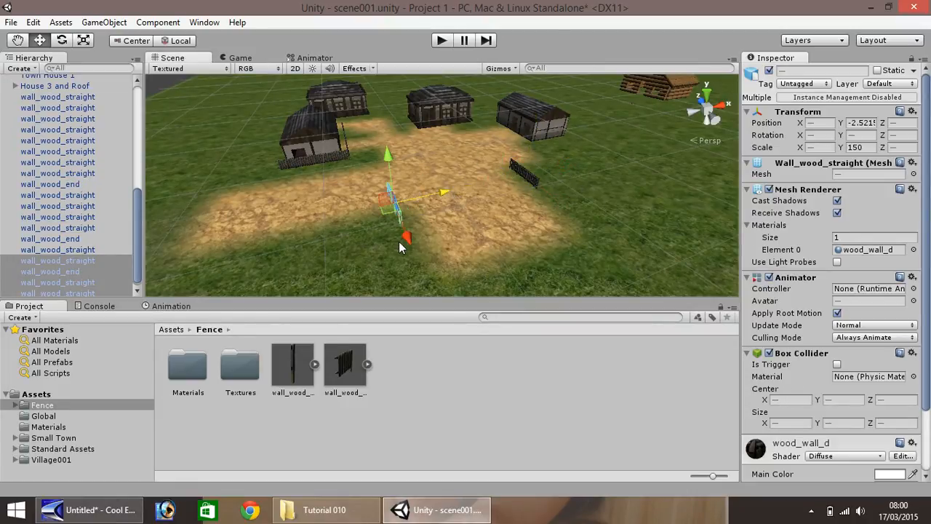
drag(408, 238, 416, 261)
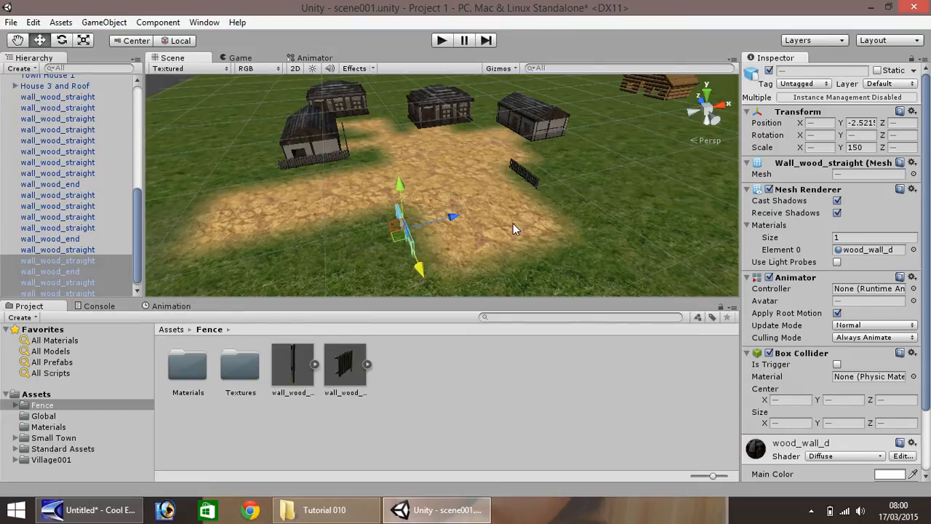
Step: Set the Sun light's Intensity to 0.1 and briefly play-test the scene
drag(138, 247, 143, 144)
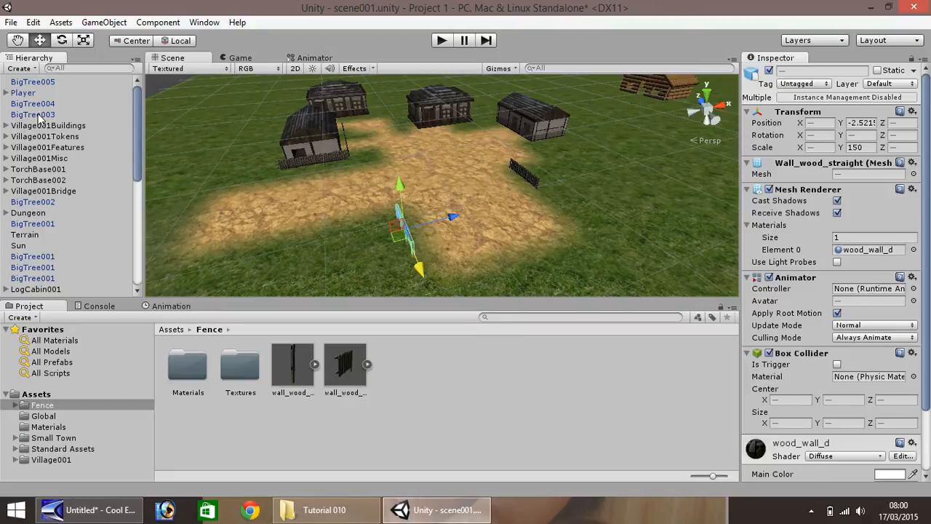
click(6, 93)
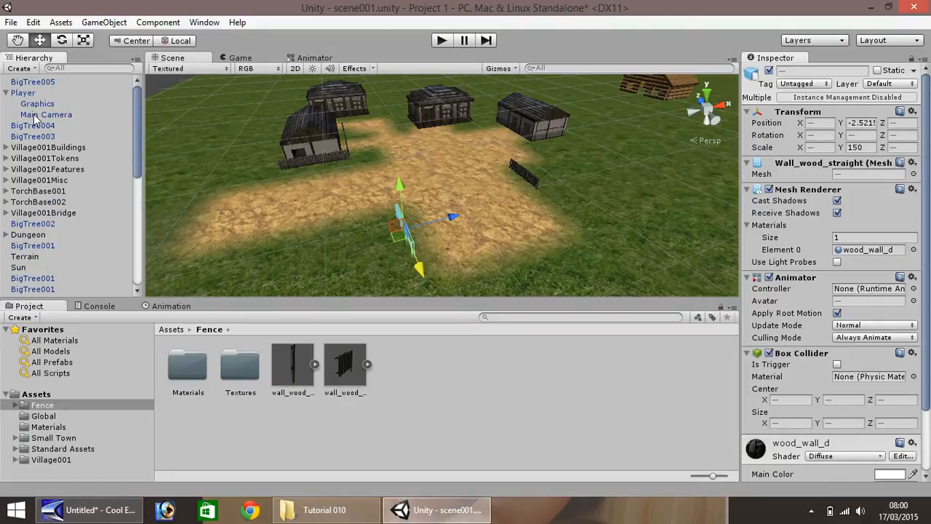
click(6, 93)
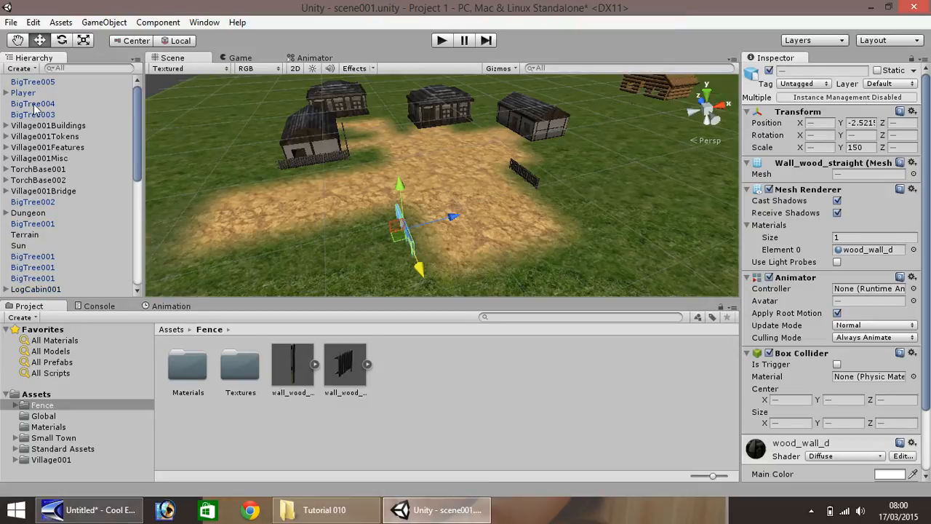
click(24, 246)
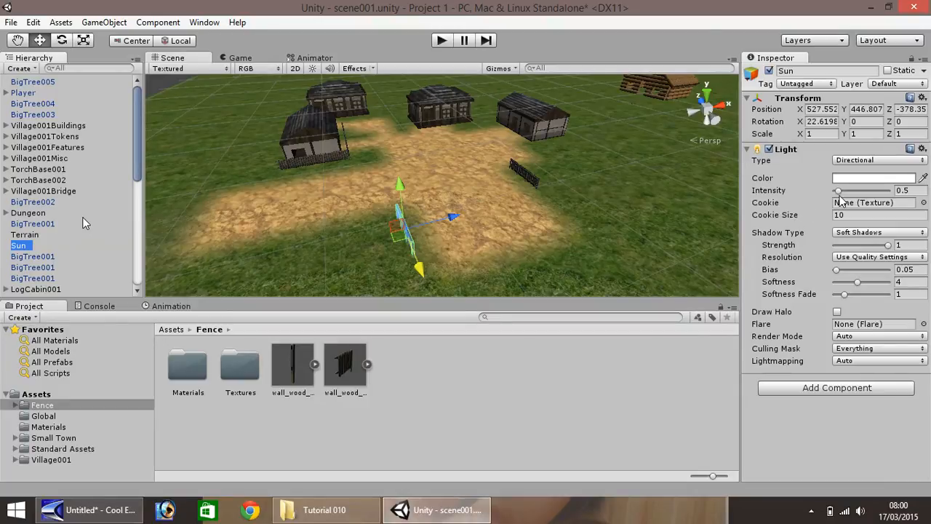
click(911, 190)
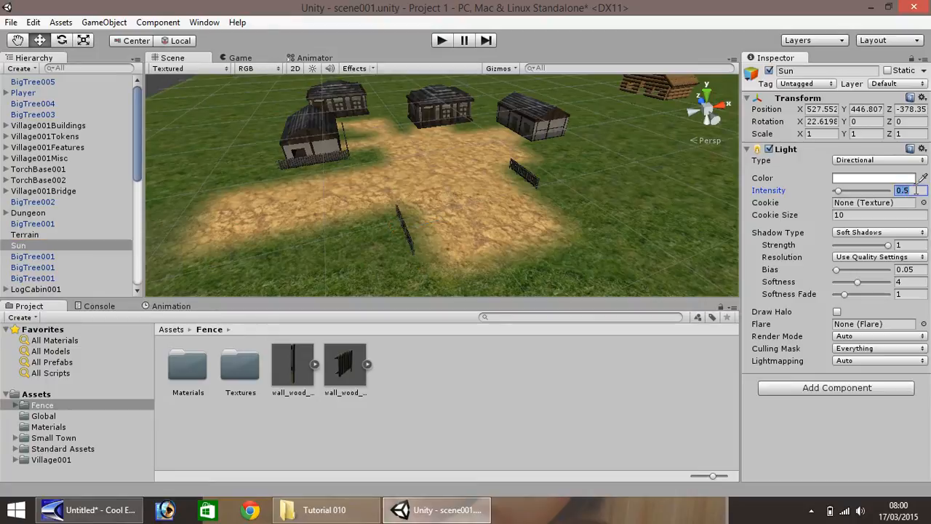
key(BackSpace)
click(443, 40)
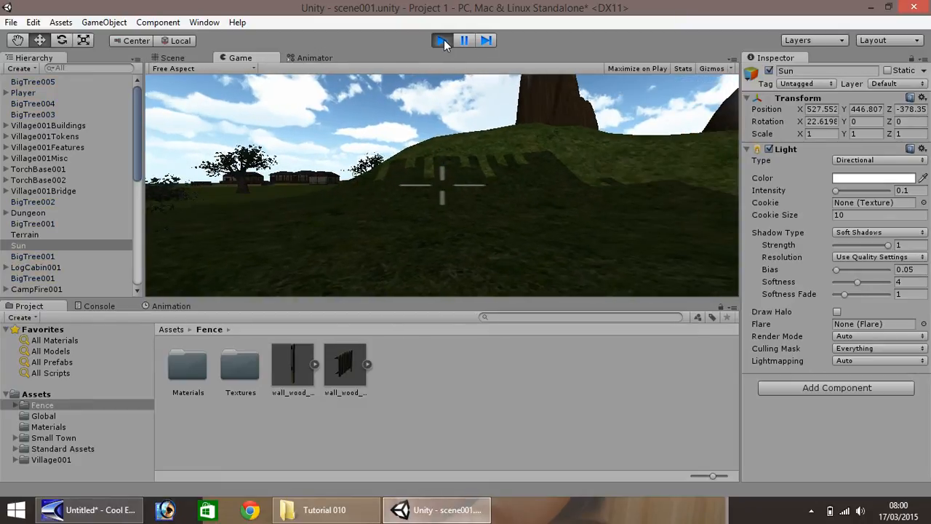
click(443, 41)
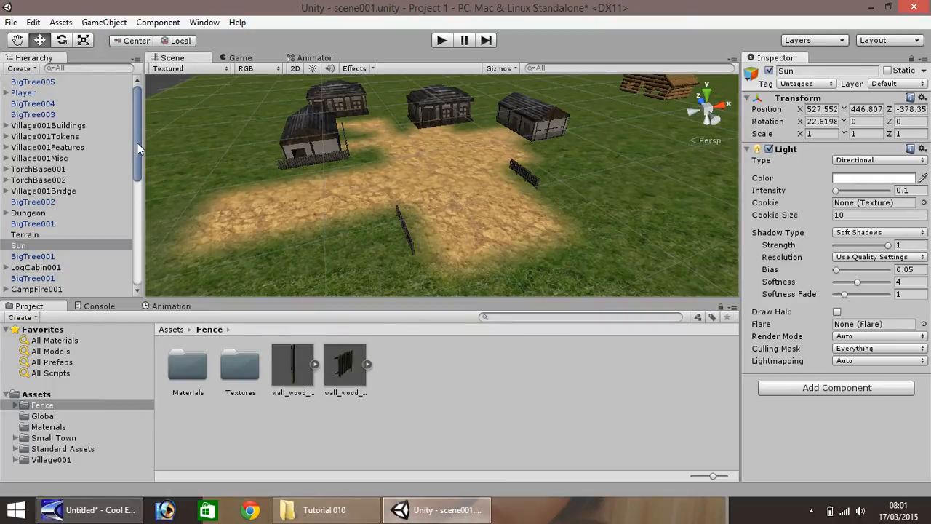
Step: Assign the DawnDusk skybox from Standard Assets as the Custom Skybox of the Player's Main Camera
click(6, 93)
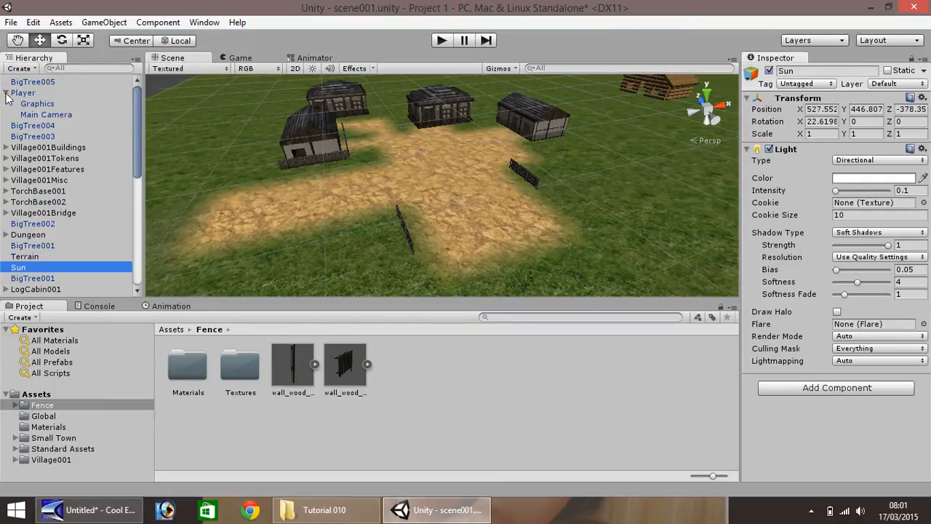
click(46, 115)
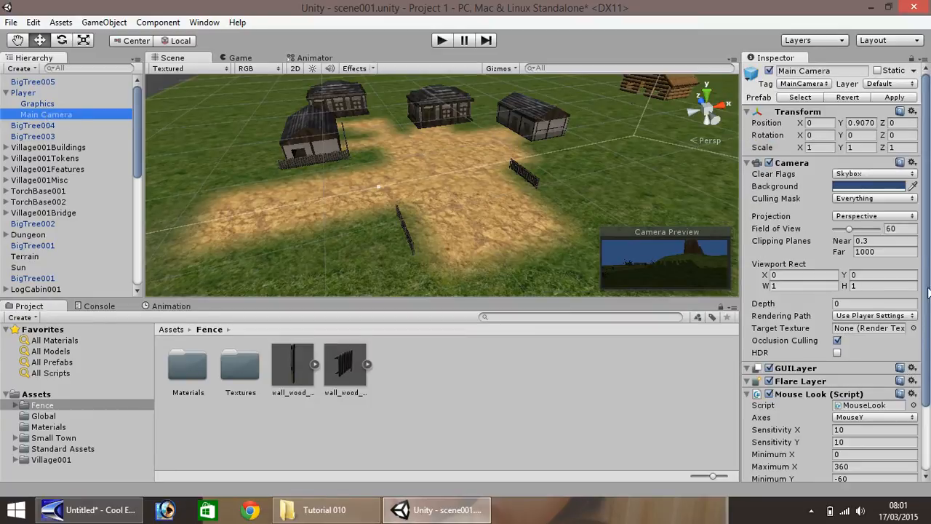
drag(926, 199, 928, 304)
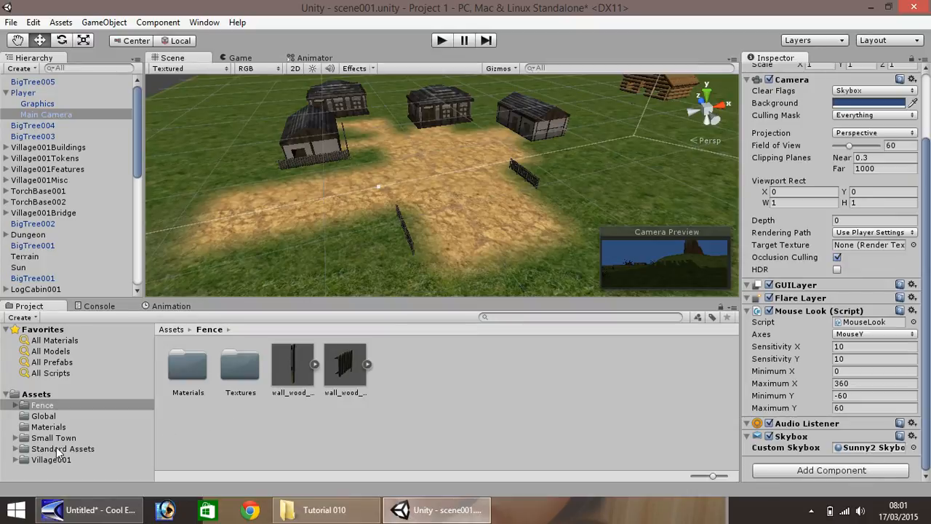
click(16, 448)
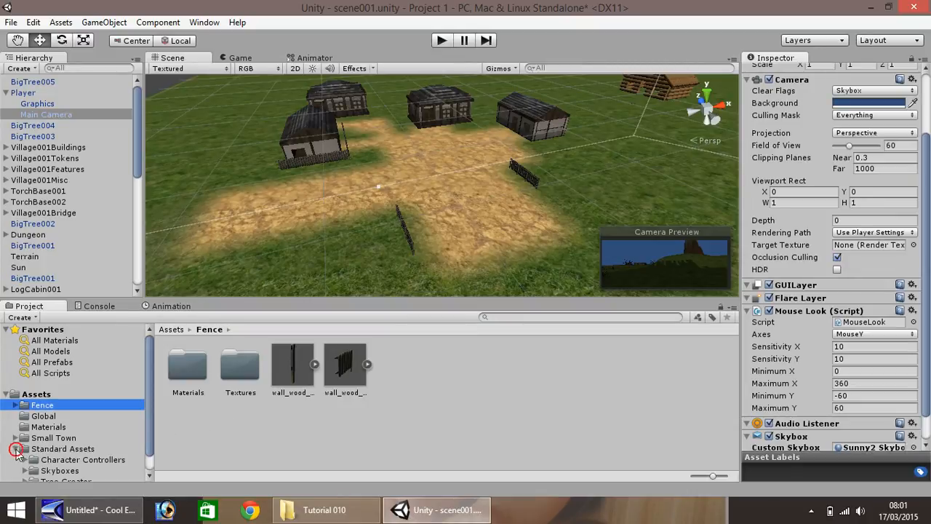
scroll(29, 451, down, 1)
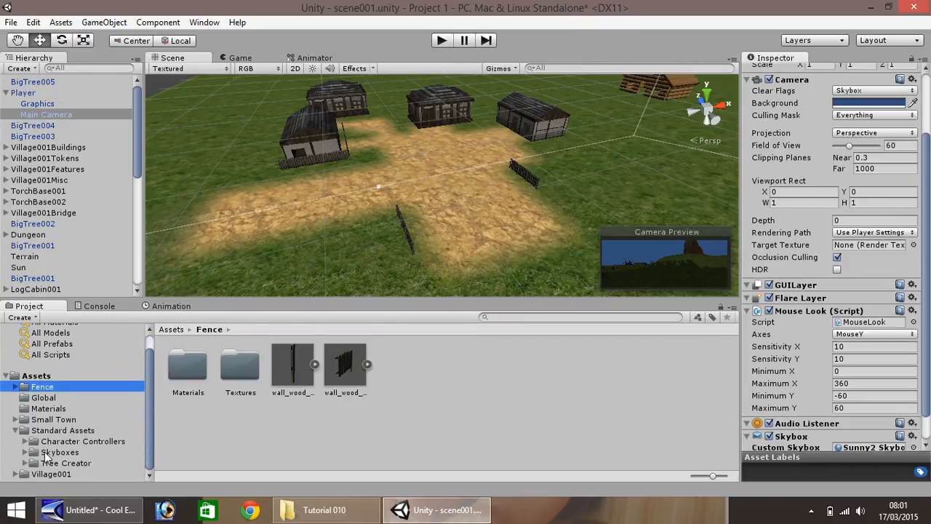
click(46, 452)
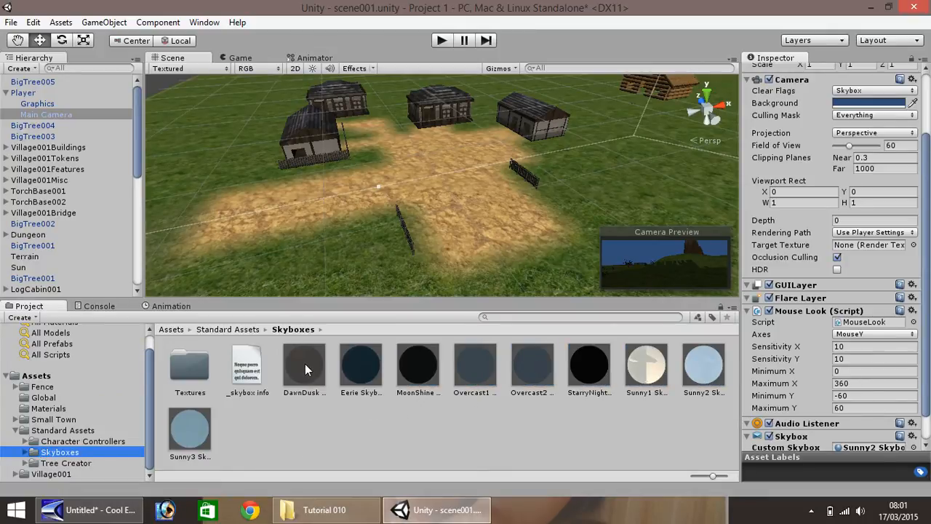
drag(304, 364, 859, 453)
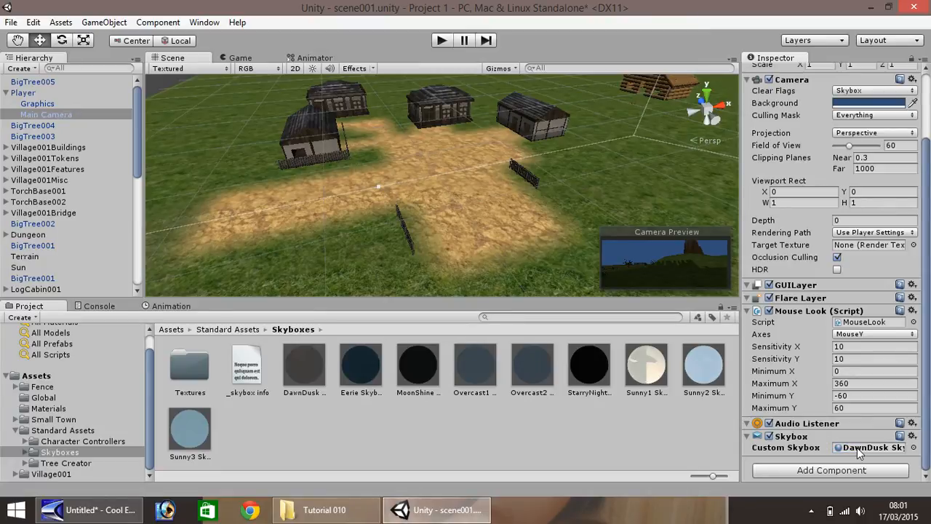
Step: Play-test the scene by walking forward past the trees to examine the dusk sky and lighting, ending play mode when finished
click(442, 41)
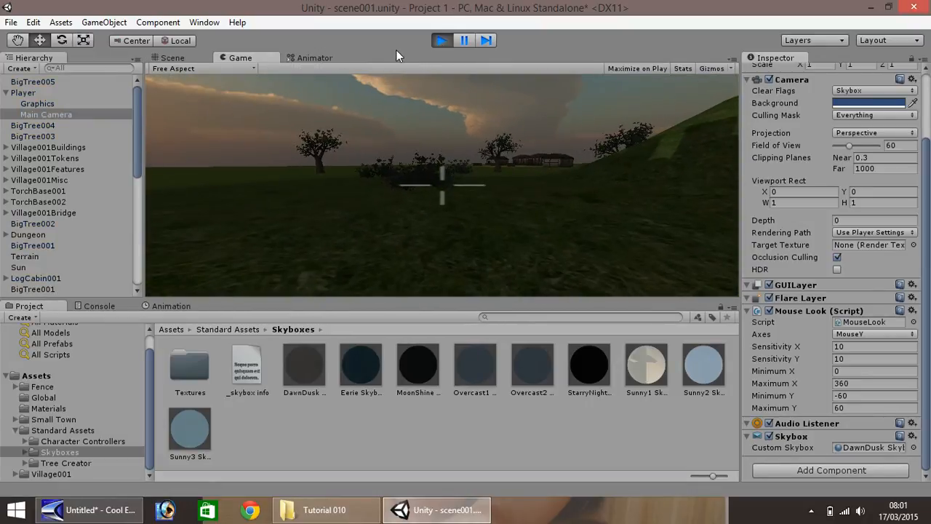
key(w)
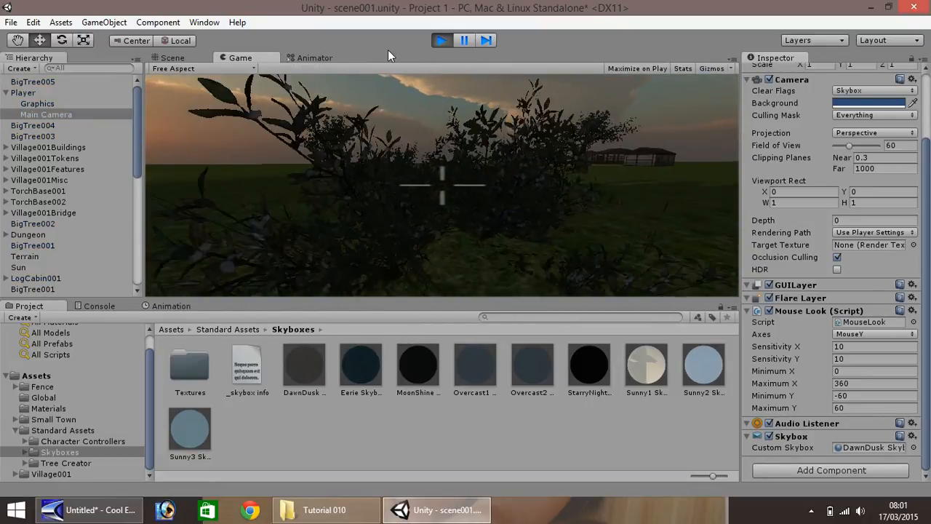
key(w)
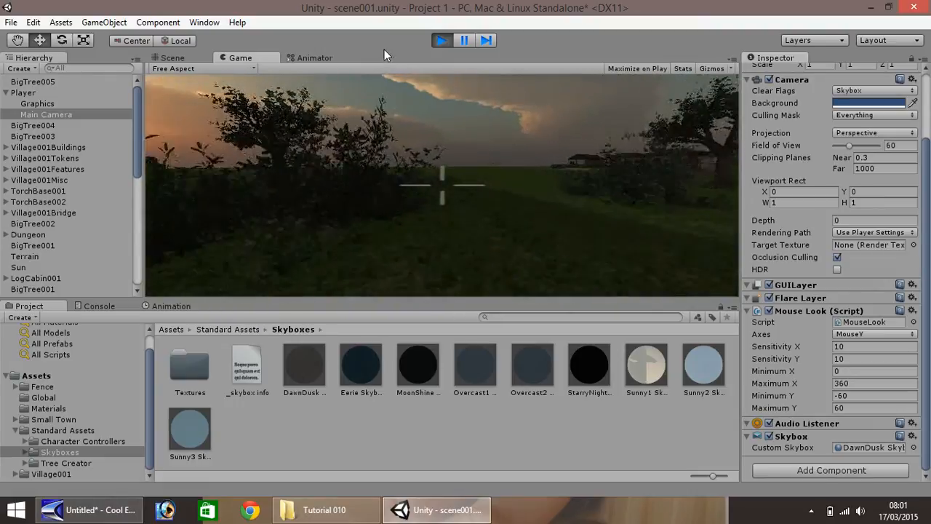
key(w)
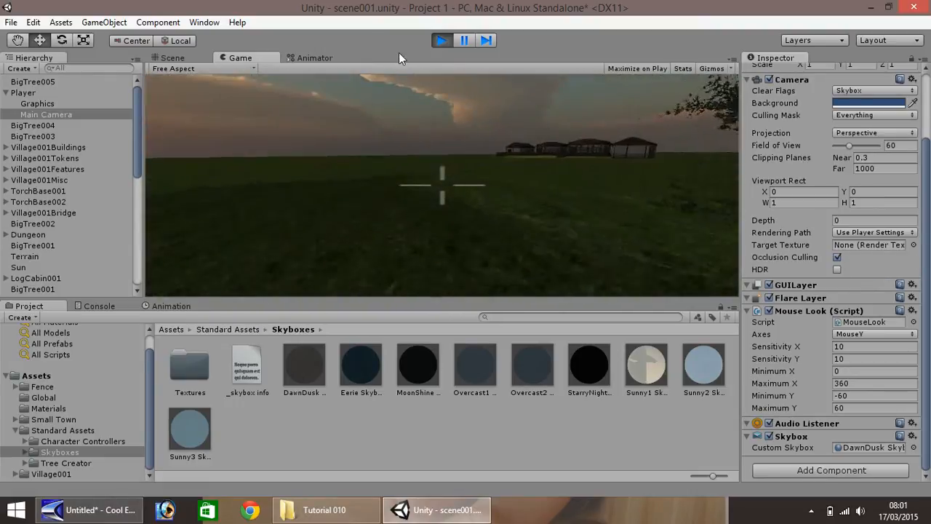
click(441, 41)
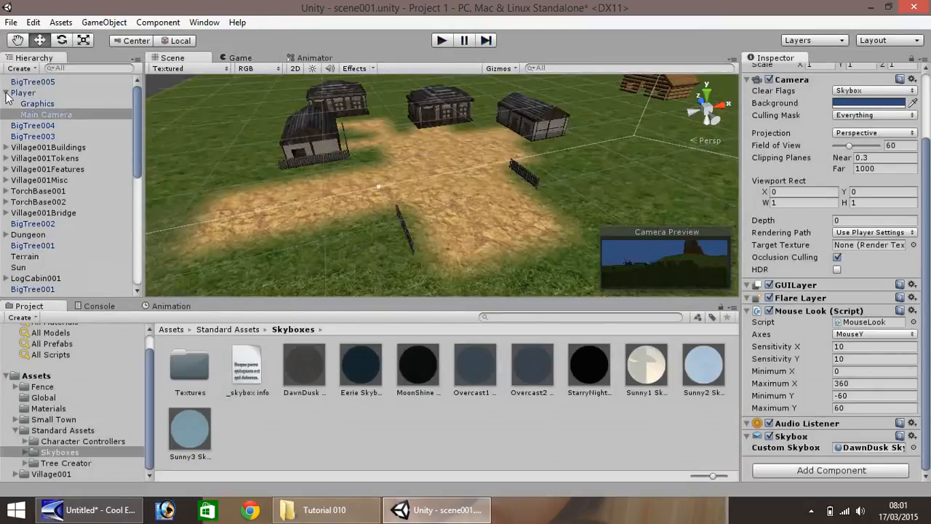
Step: Place the Lantern model from the Small Town FBX folder in the scene, in front of the middle village house
click(6, 93)
scroll(126, 182, down, 8)
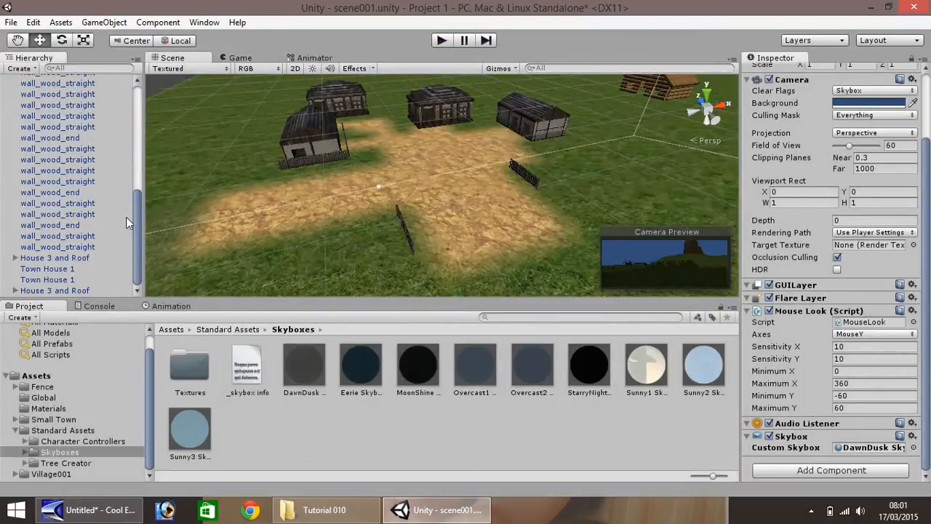
scroll(84, 150, up, 3)
click(83, 145)
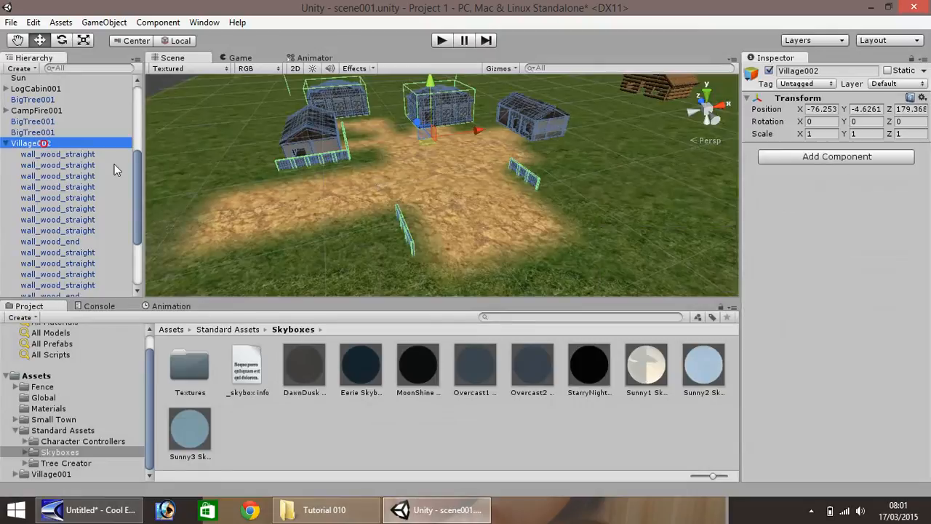
click(56, 419)
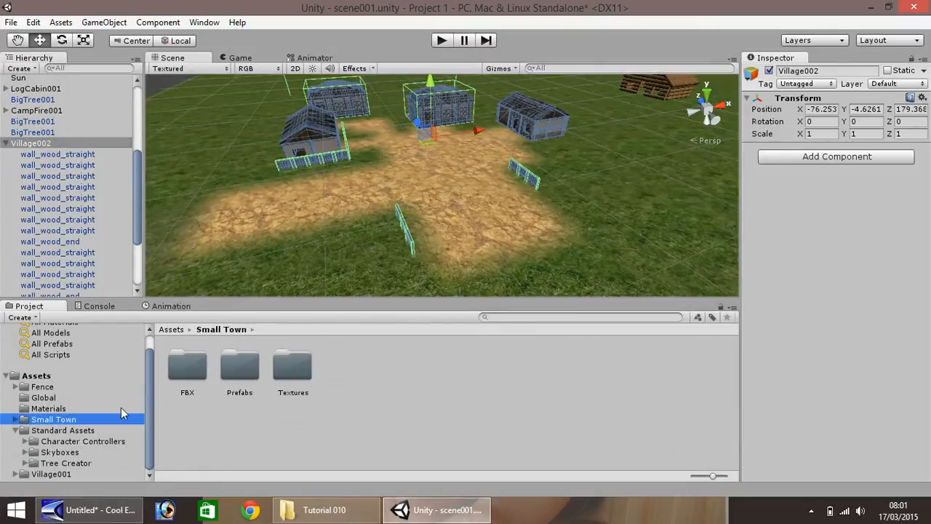
double_click(190, 363)
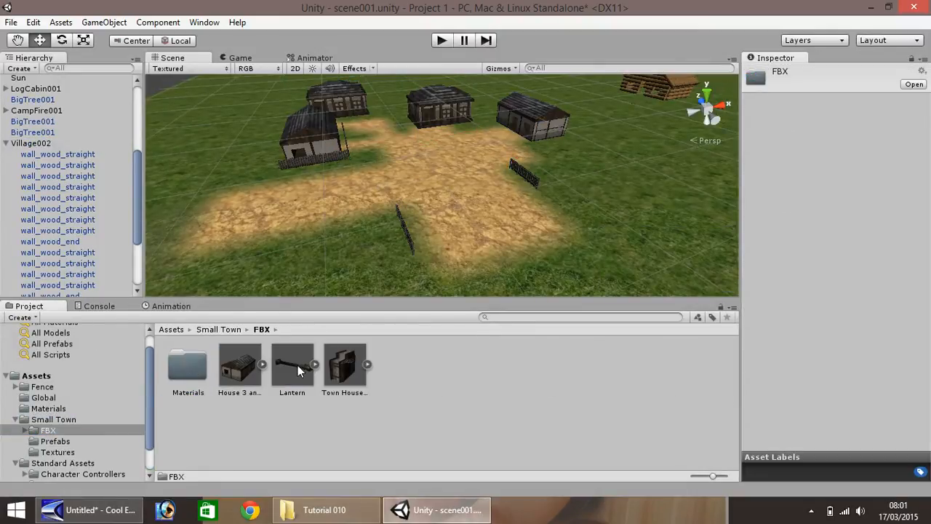
drag(295, 372, 455, 128)
Step: Set the lantern's scale to 100 on the X, Y and Z axes
click(826, 147)
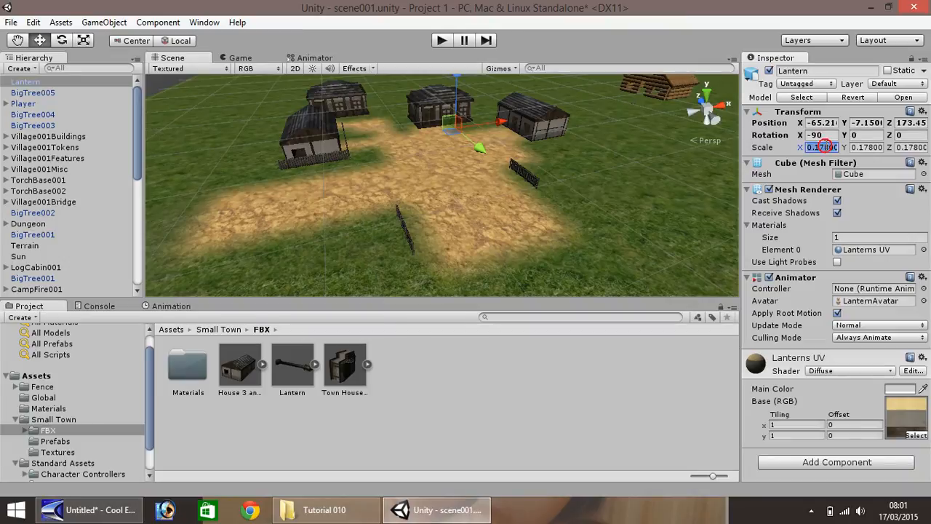
text(100)
key(Tab)
text(100)
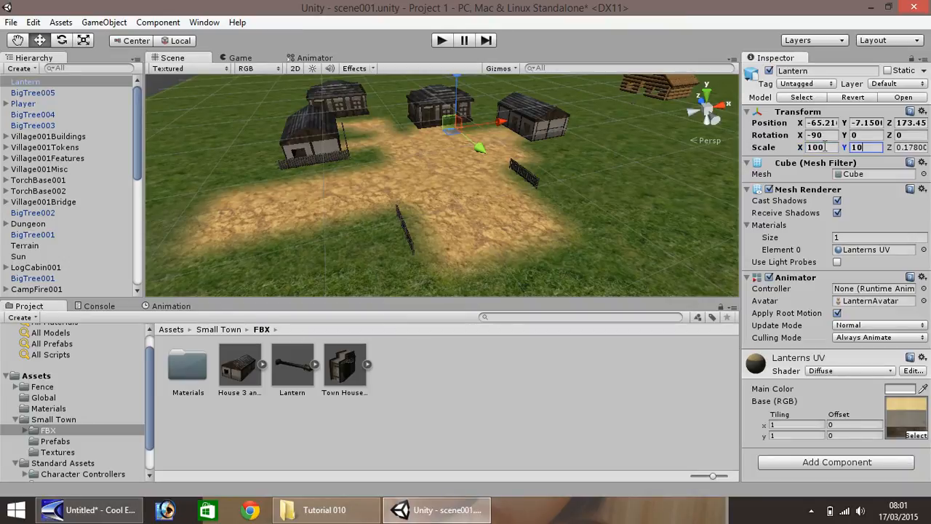
key(Tab)
text(100)
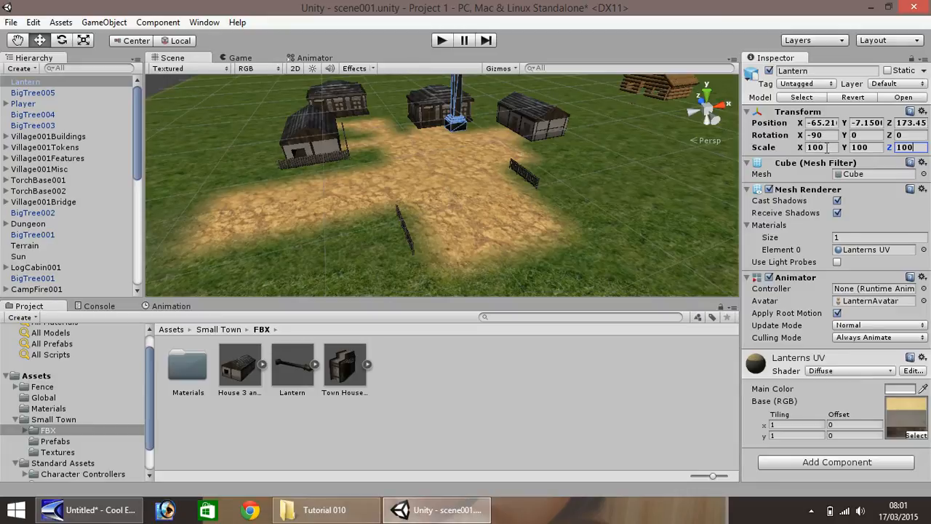
Step: Reduce the lantern's scale to 10 on all three axes
click(827, 147)
text(10)
key(Tab)
text(10)
key(Tab)
text(10)
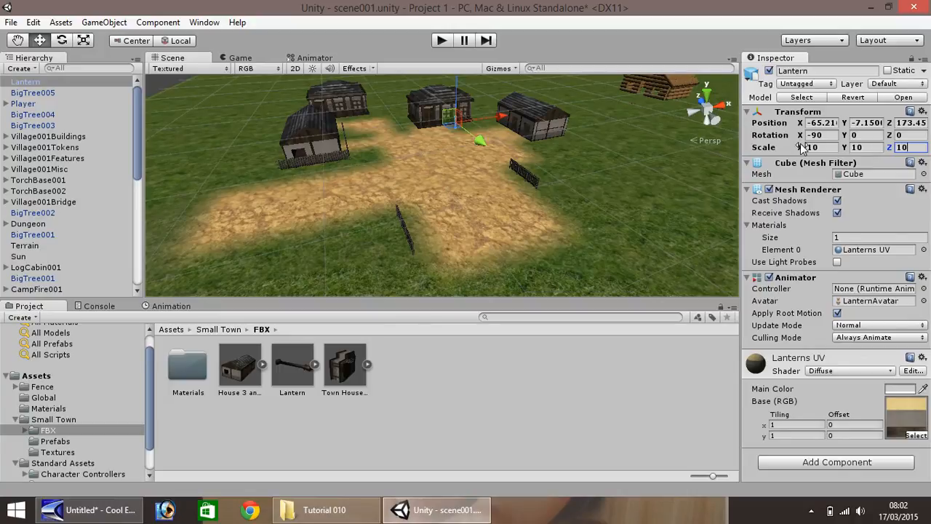
Step: Try a scale of 25 on X, Y and Z for the lantern
click(803, 145)
text(25)
key(Tab)
text(25)
key(Tab)
text(25)
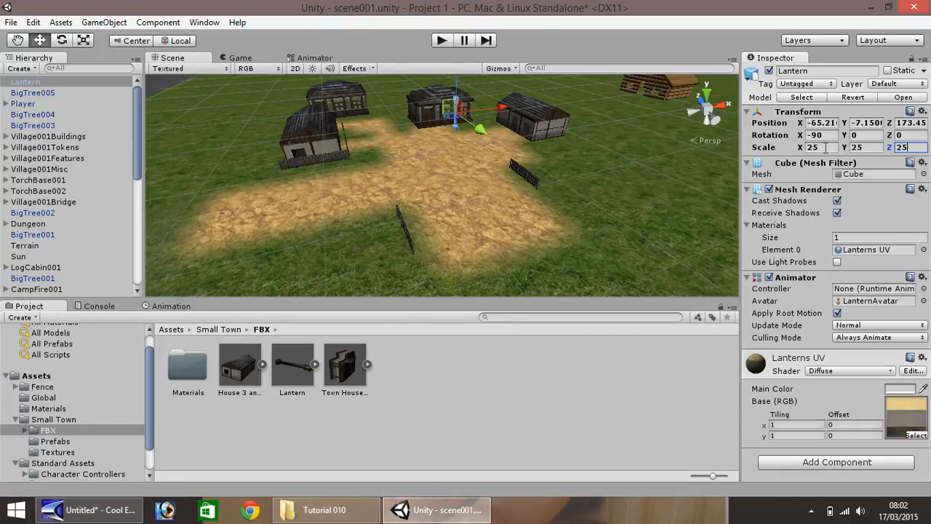
Step: Scale the lantern to 18 on X, Y and Z, then deselect it
click(822, 148)
text(18)
key(Tab)
text(18)
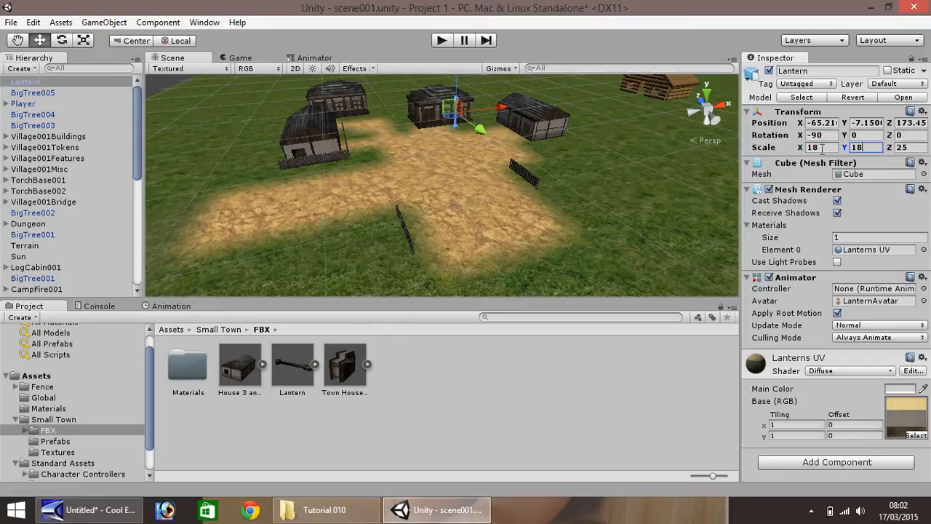
key(Tab)
text(18)
click(483, 145)
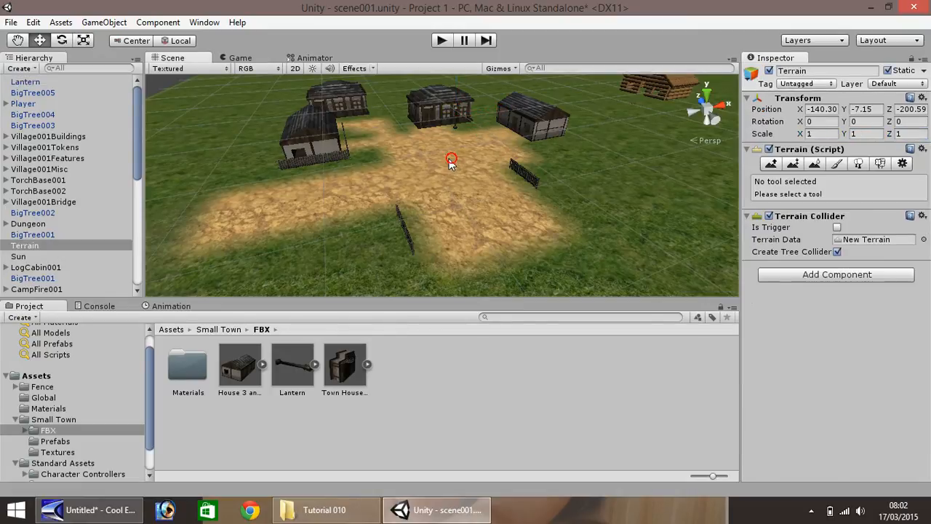
Step: Make the Lantern a child of the Village002 object in the scene hierarchy
scroll(440, 137, up, 5)
click(21, 40)
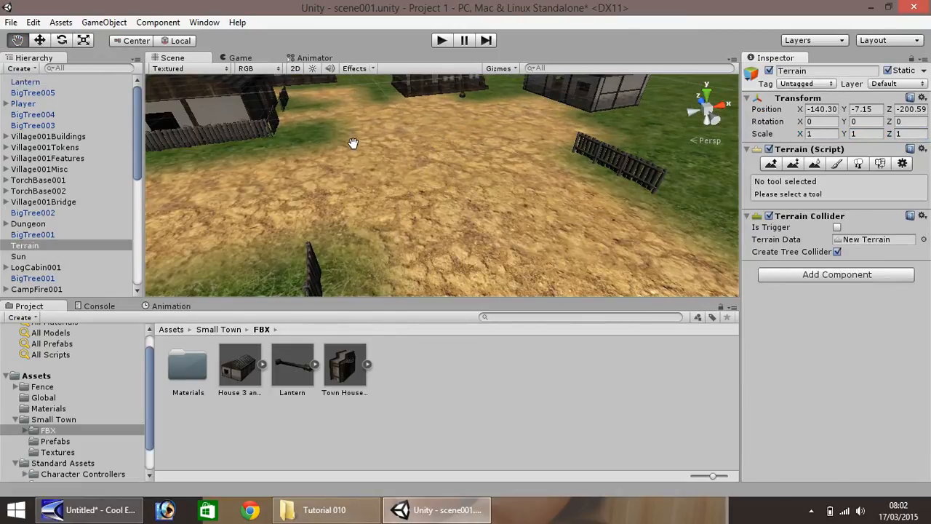
drag(383, 134, 322, 240)
scroll(360, 201, up, 3)
scroll(358, 199, up, 2)
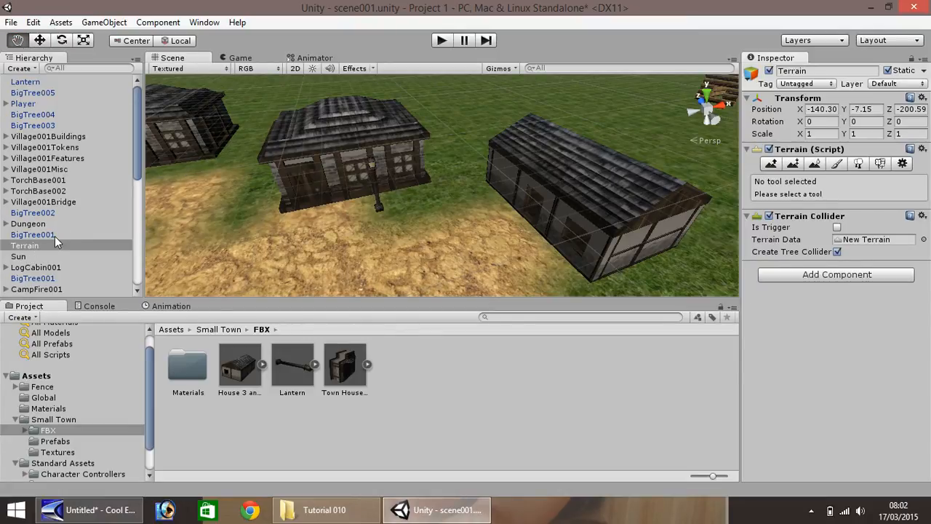
click(27, 82)
drag(27, 82, 44, 165)
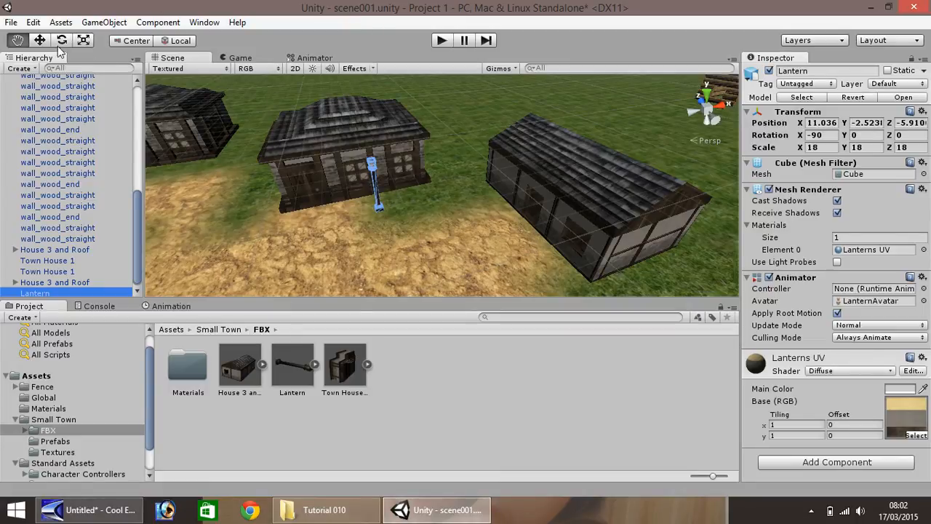
Step: Create a point light and make it a child of the Lantern
click(39, 40)
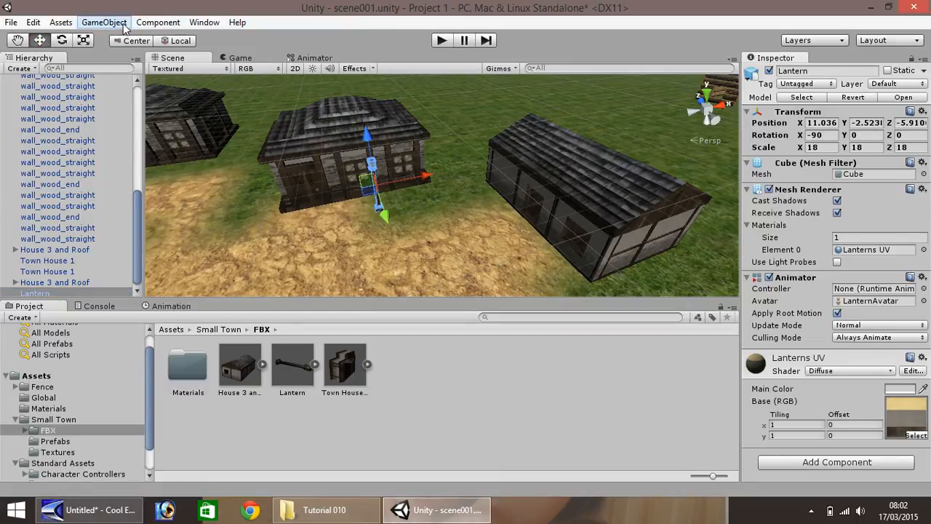
click(123, 26)
mouse_move(129, 73)
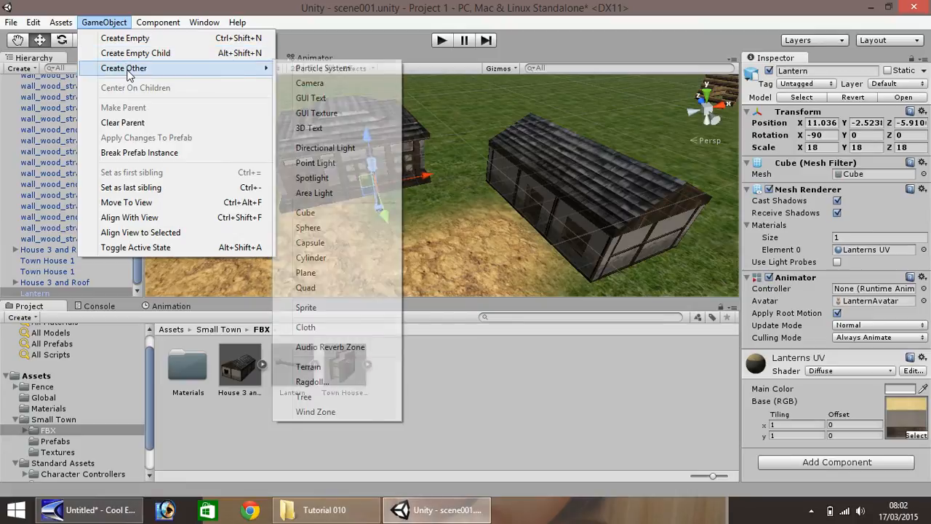
click(340, 163)
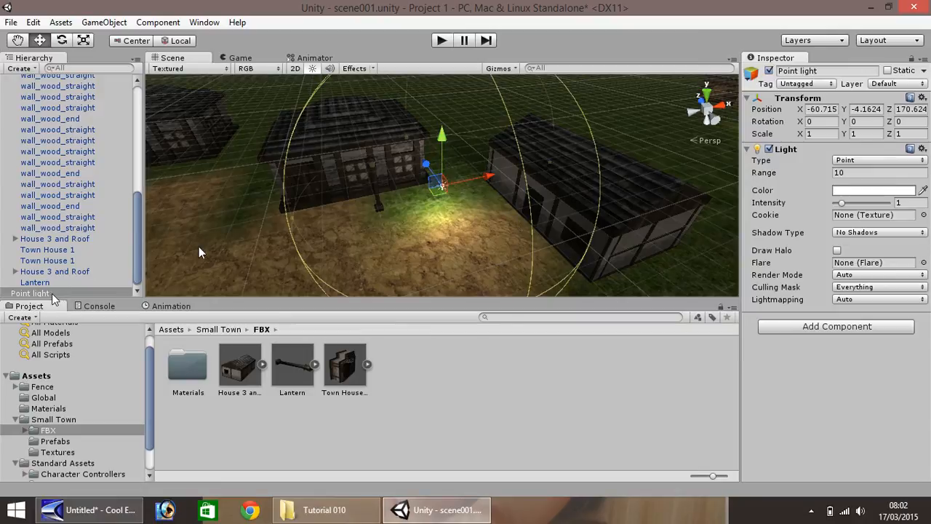
drag(37, 292, 43, 288)
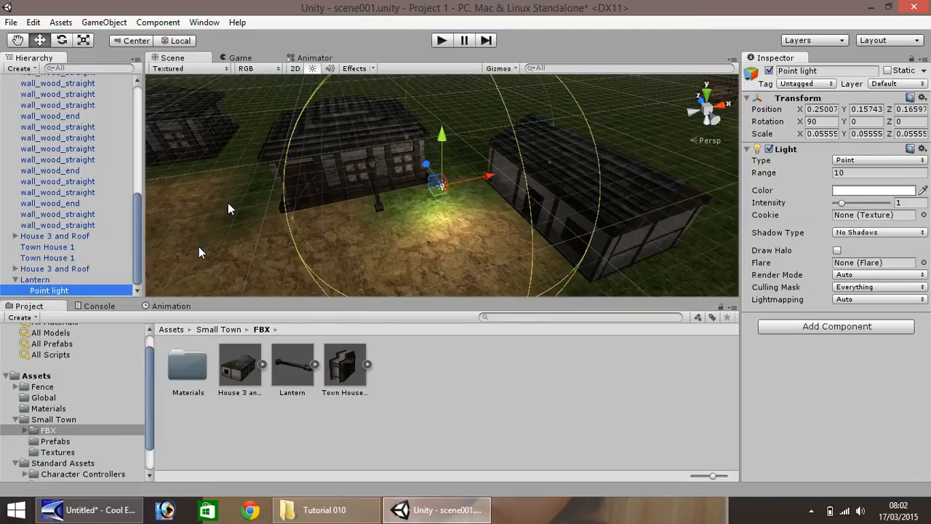
Step: Rename the lantern's point light to LampLight001
right_click(65, 291)
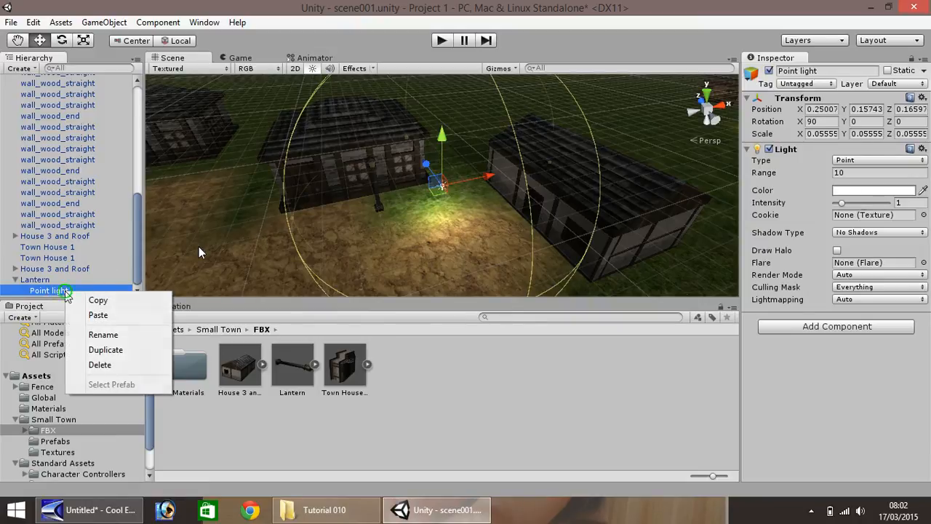
click(98, 333)
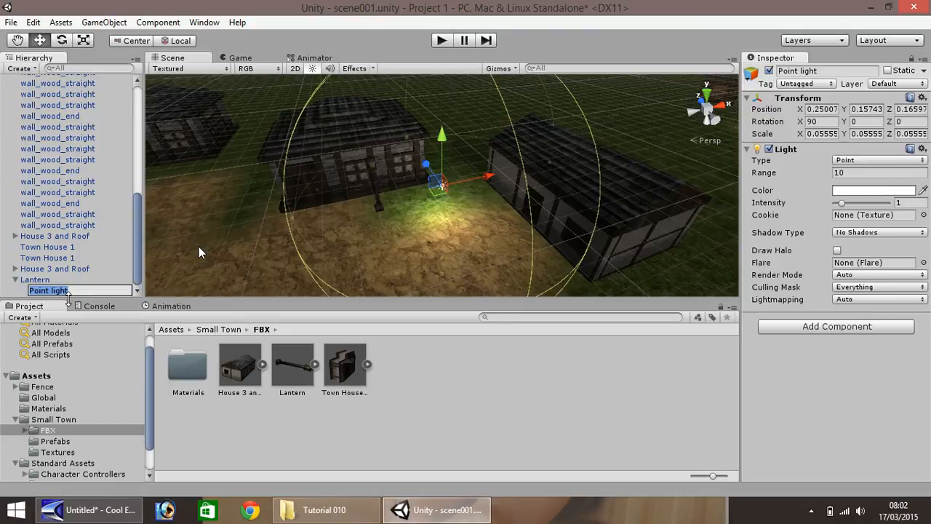
text(lan)
text(pLight001)
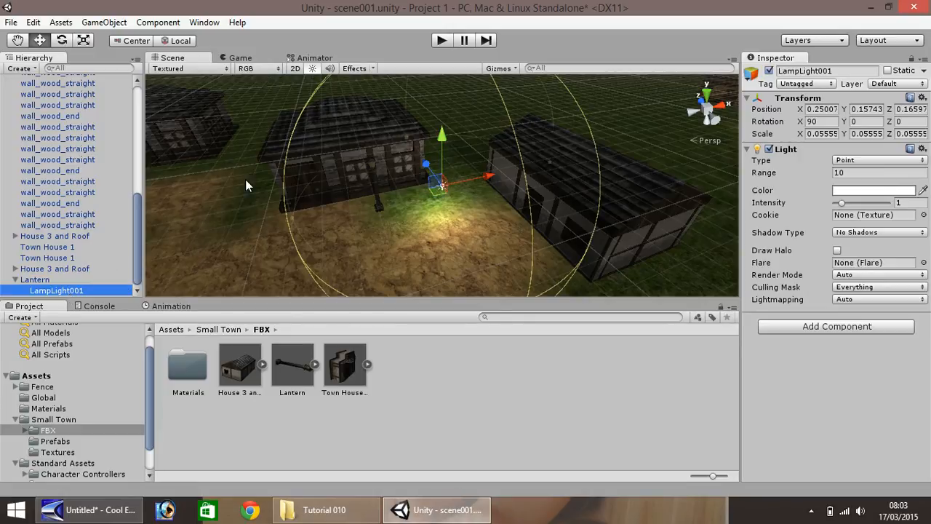
Step: Set LampLight001's local position to 0, 0, 0 and raise it to the lantern's head at about Z 0.243
click(821, 109)
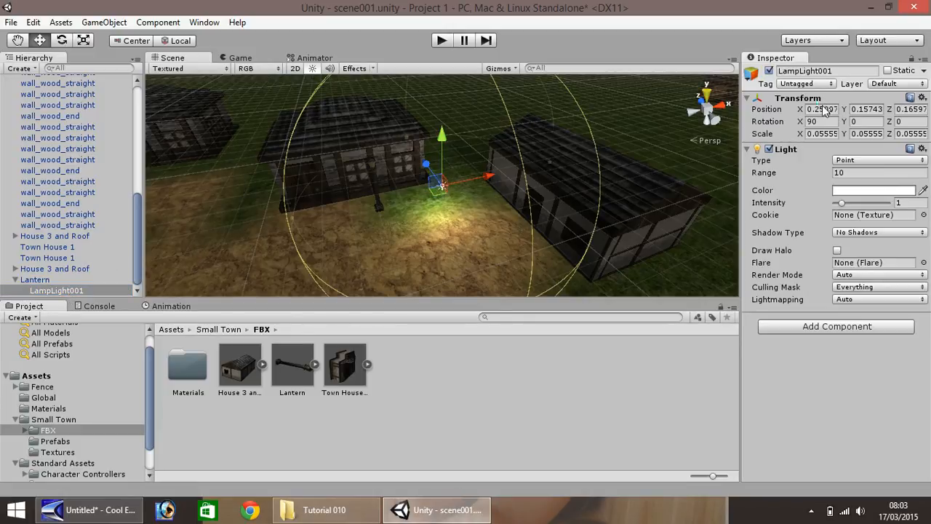
text(0)
key(Tab)
text(0)
key(Tab)
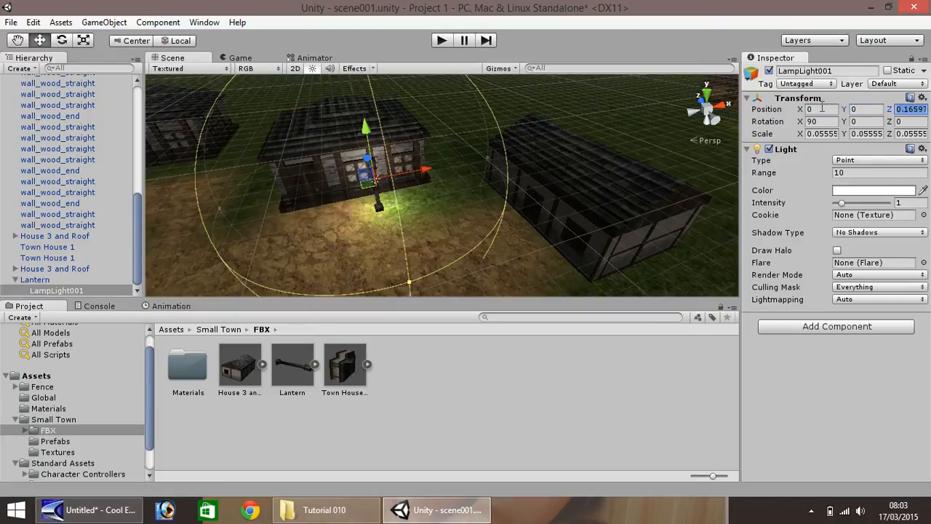
text(0)
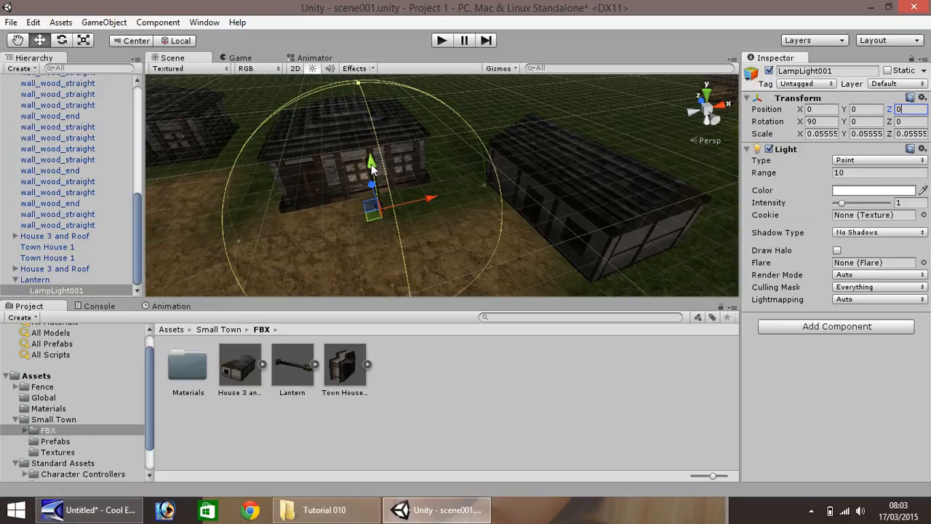
drag(371, 164, 355, 125)
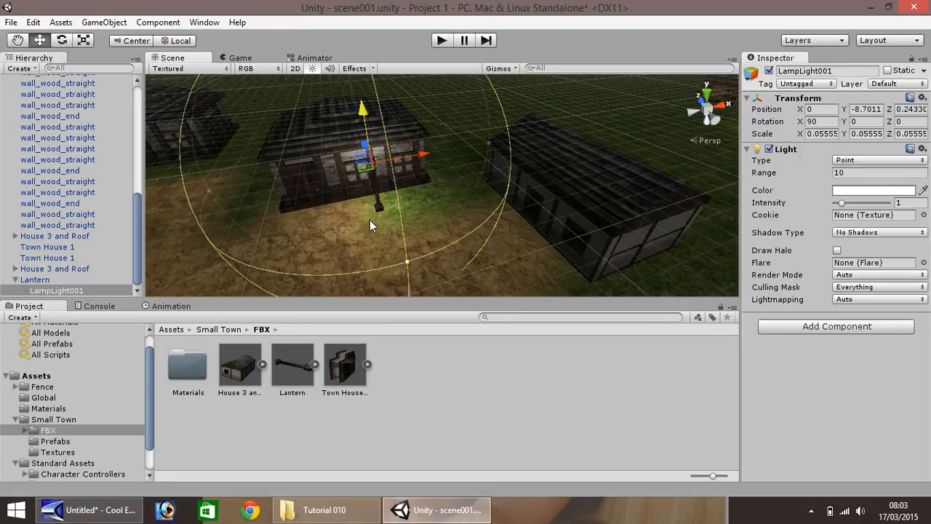
Step: Change LampLight001's light color to a warm yellow with RGB 232, 207, 99
click(869, 192)
drag(124, 151, 123, 139)
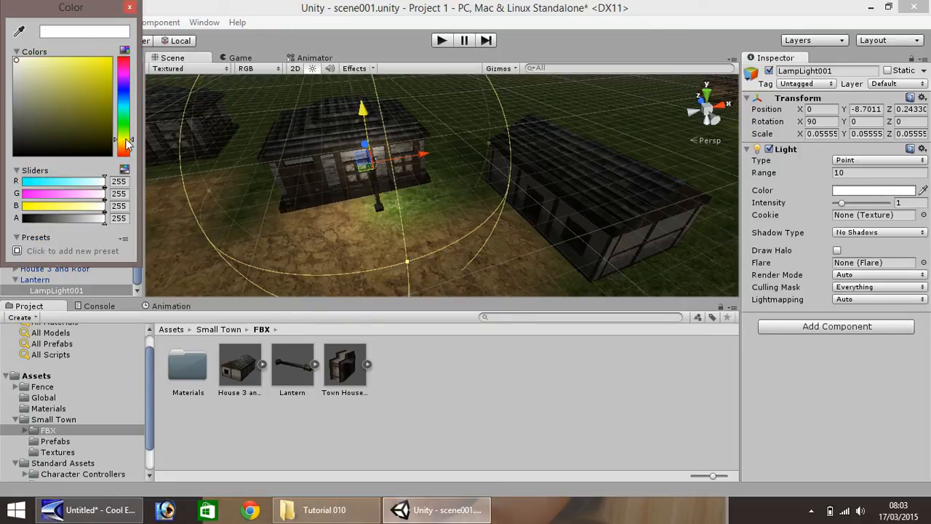
click(60, 83)
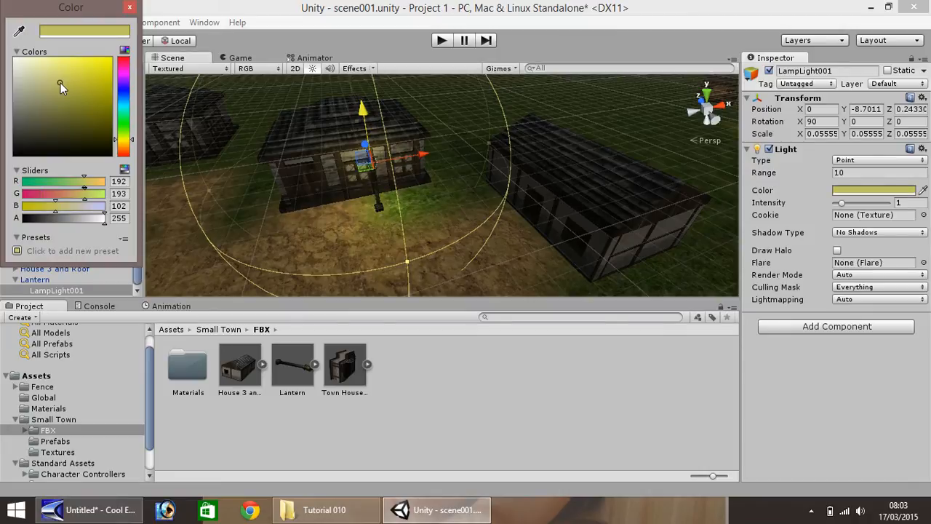
click(124, 143)
click(124, 145)
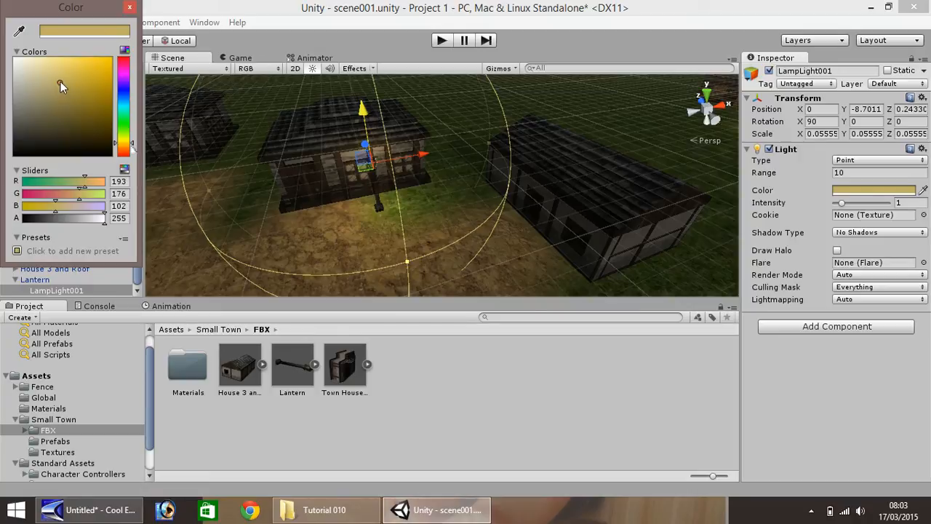
drag(60, 81, 70, 68)
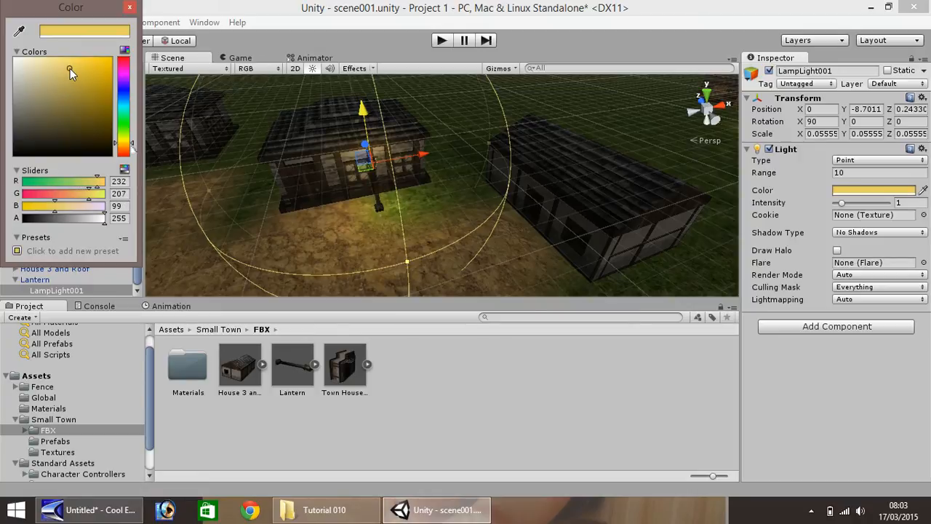
click(129, 7)
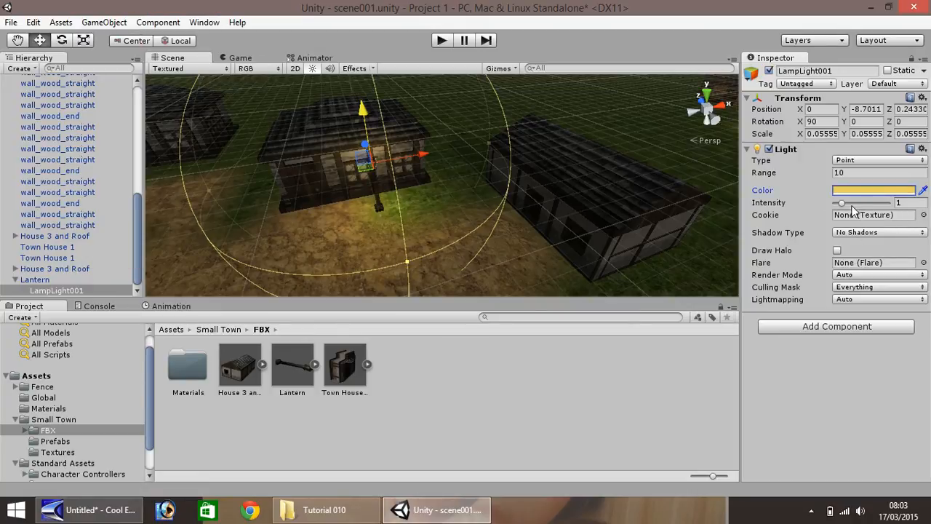
Step: Set LampLight001's Range to 15 and its Intensity to 1.3
drag(841, 203, 853, 210)
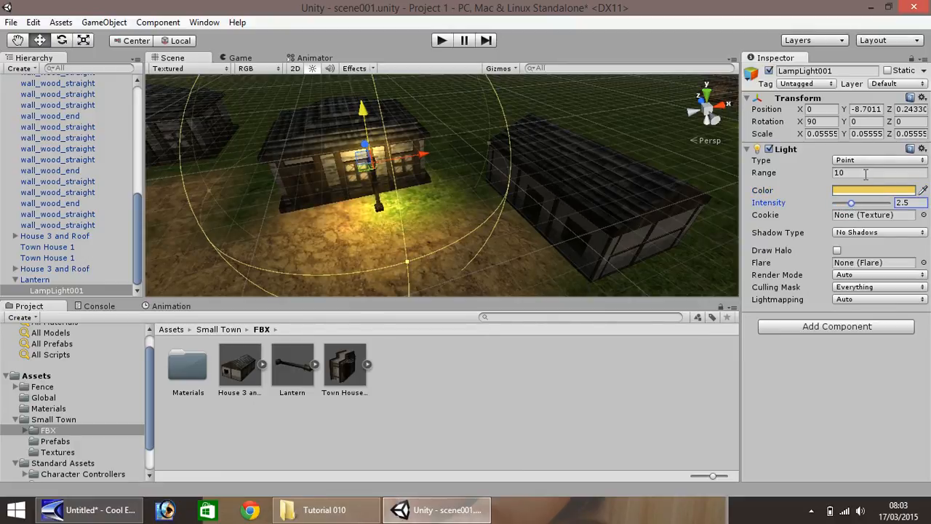
click(866, 174)
text(15)
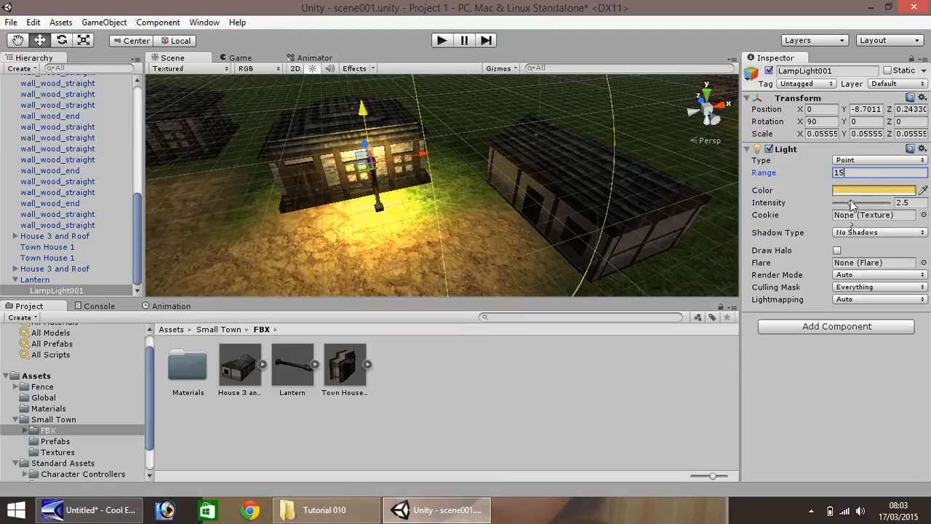
drag(853, 205, 847, 210)
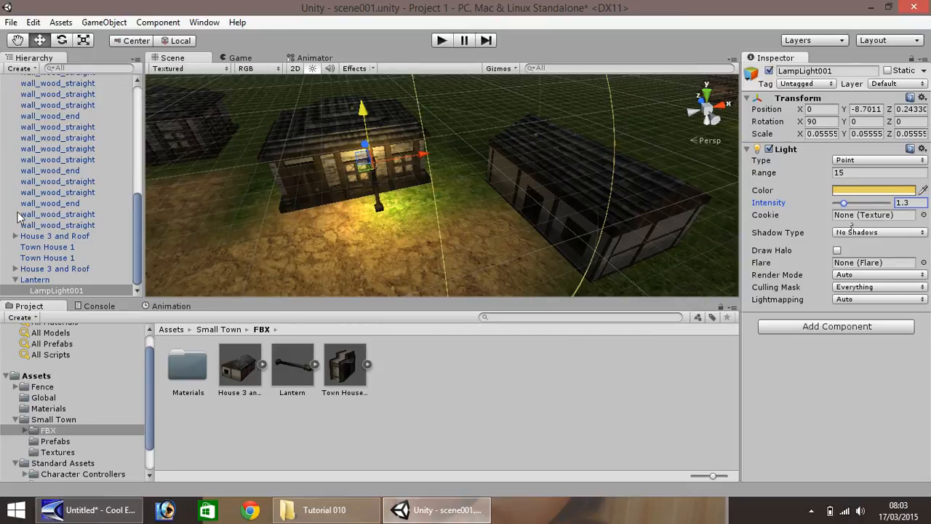
Step: Duplicate the glowing lantern and place the copy in front of the neighbouring house's near end, at about X -6, Z 8.8
click(44, 279)
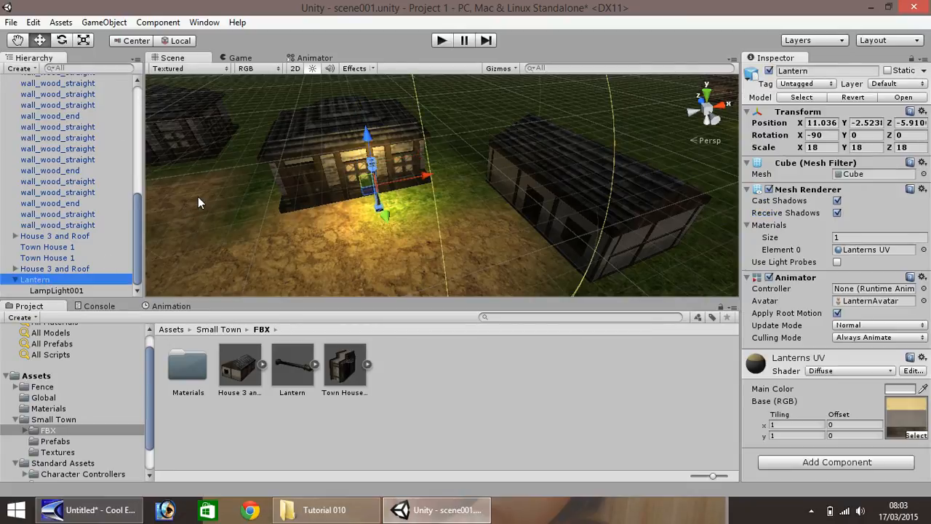
key(ctrl+d)
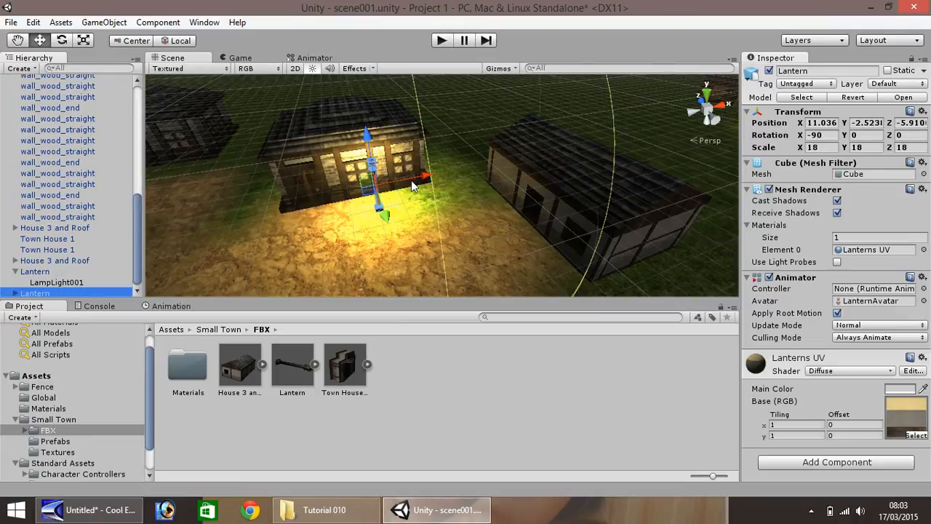
drag(425, 176, 195, 198)
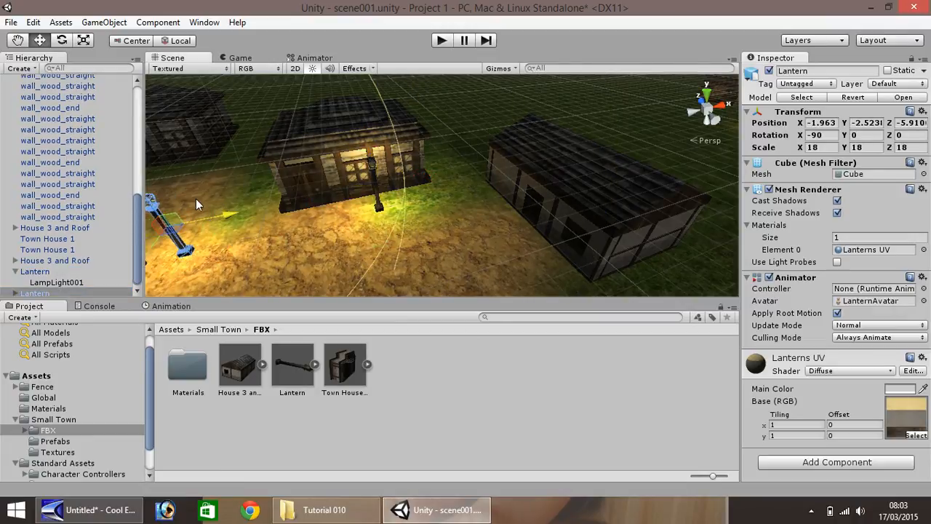
click(19, 42)
drag(189, 147, 326, 158)
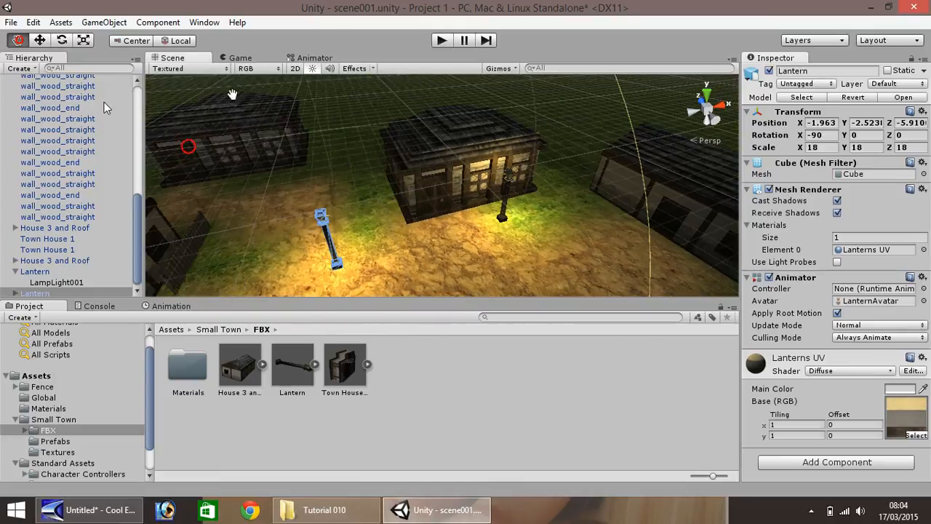
click(39, 39)
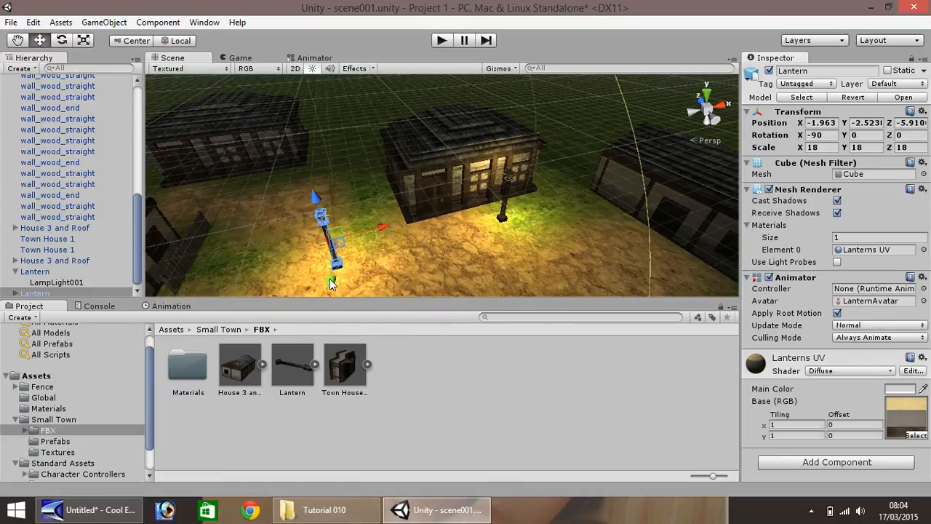
drag(334, 281, 309, 149)
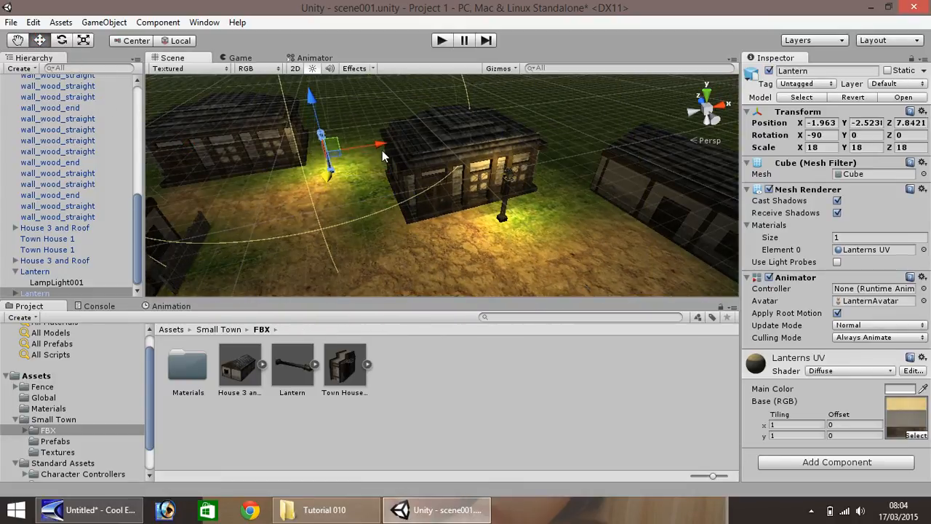
drag(382, 149, 339, 149)
drag(275, 180, 276, 176)
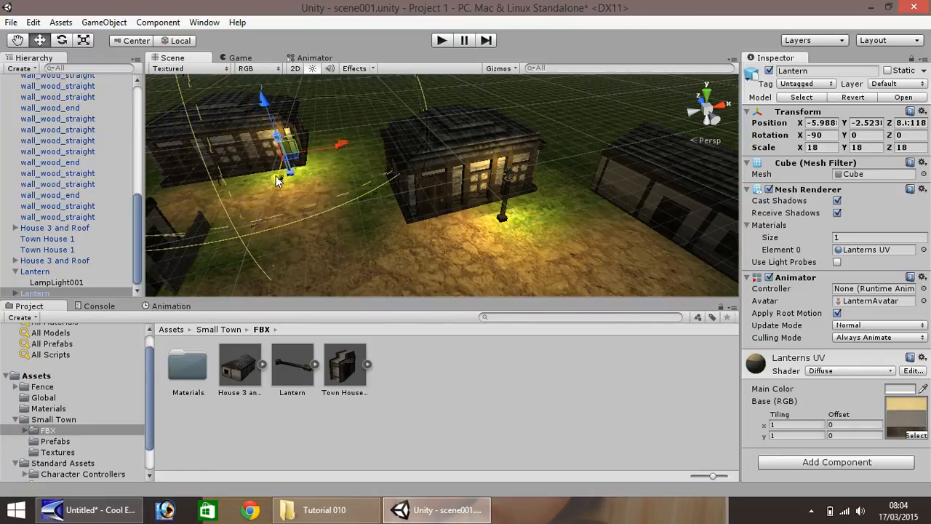
Step: Duplicate that lantern and move the new copy along X to the same house's far end, at about X -16.6
key(ctrl+d)
drag(336, 147, 227, 167)
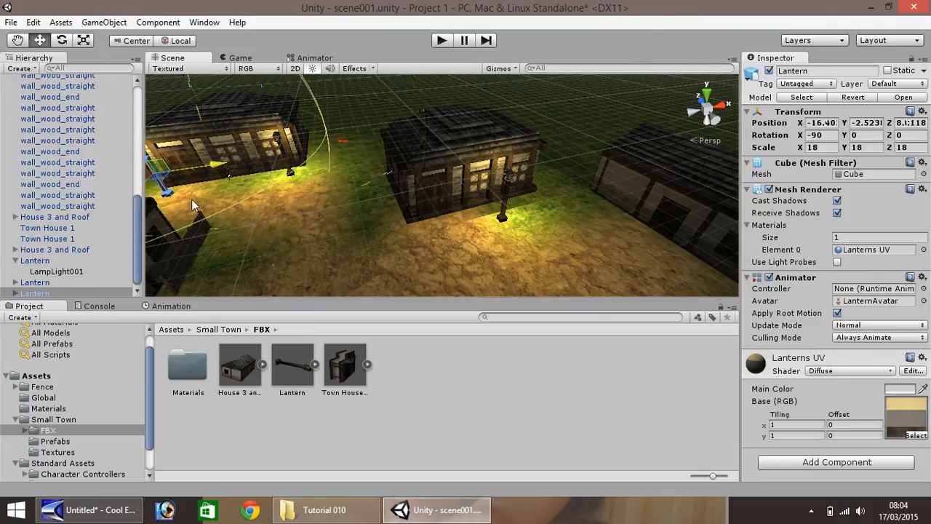
click(16, 40)
drag(314, 224, 330, 176)
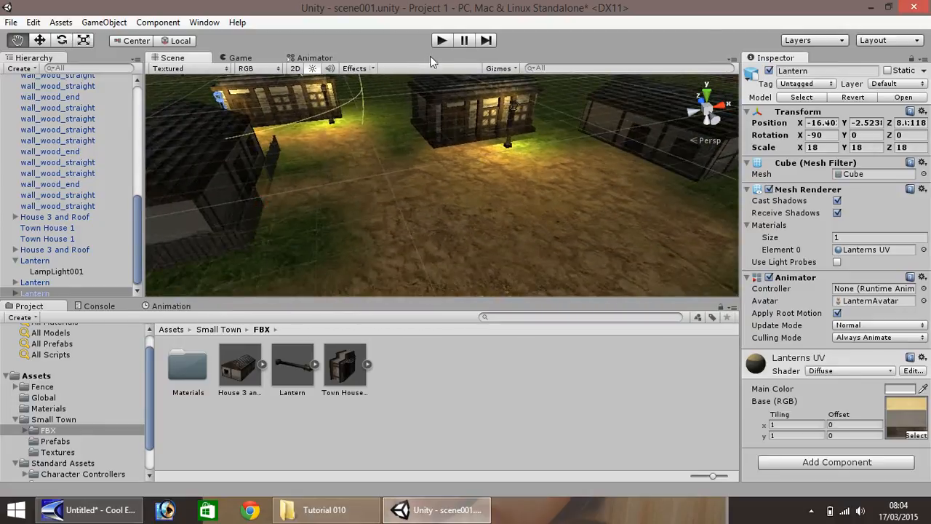
Step: Play-test the scene, walking towards the village to examine the lantern lighting from a distance, and stop the test
click(442, 41)
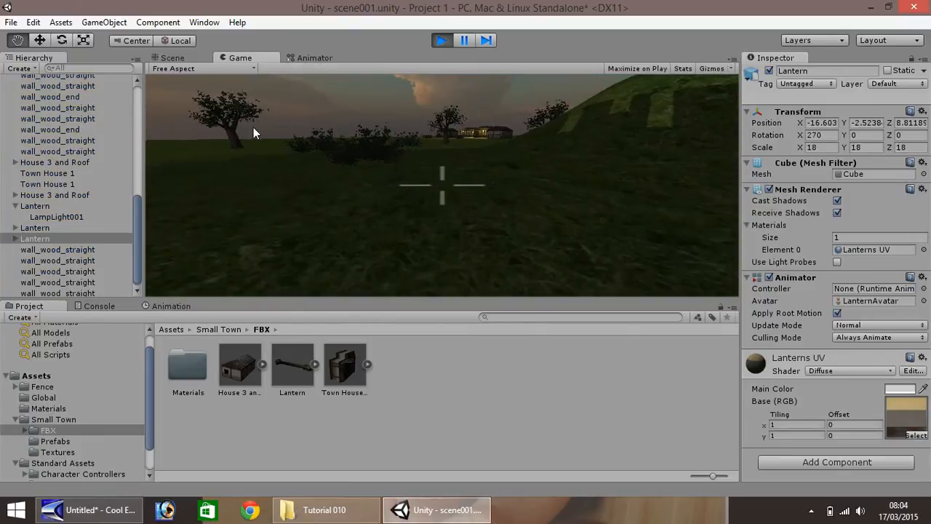
key(w)
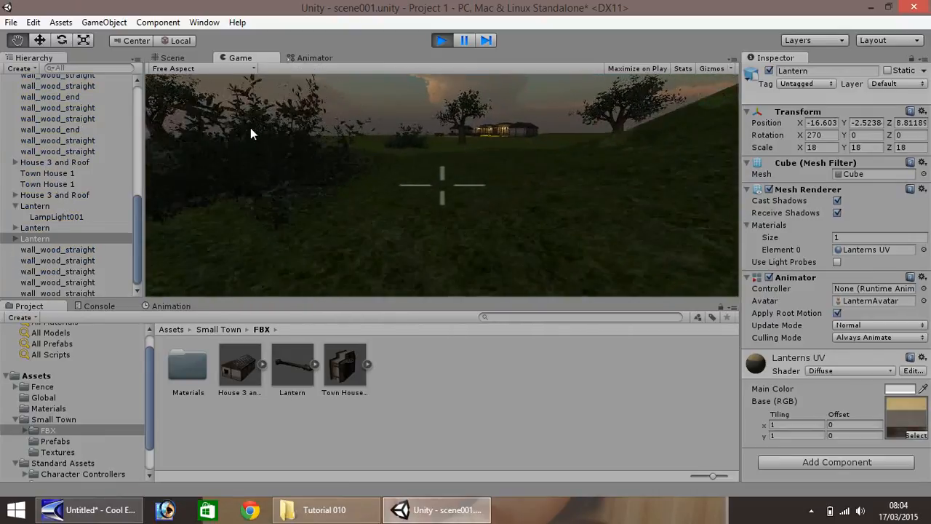
key(w)
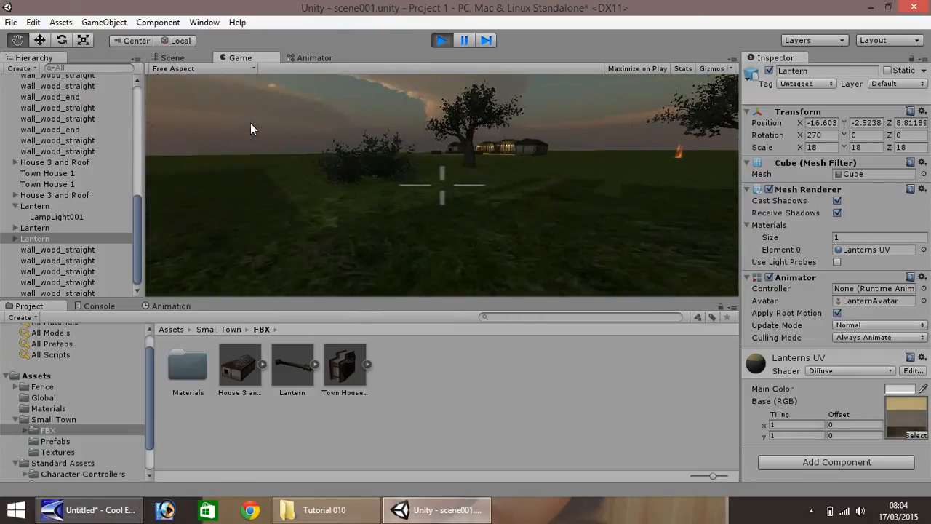
key(w)
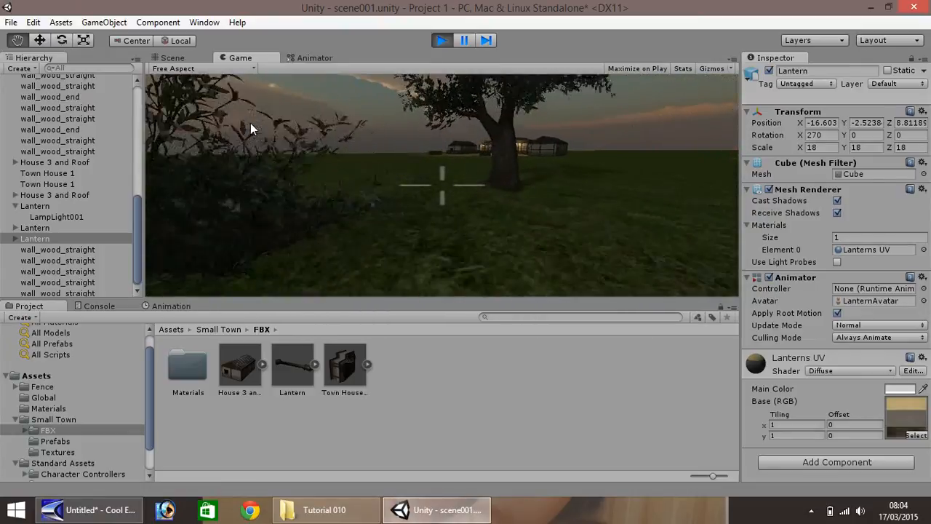
key(w)
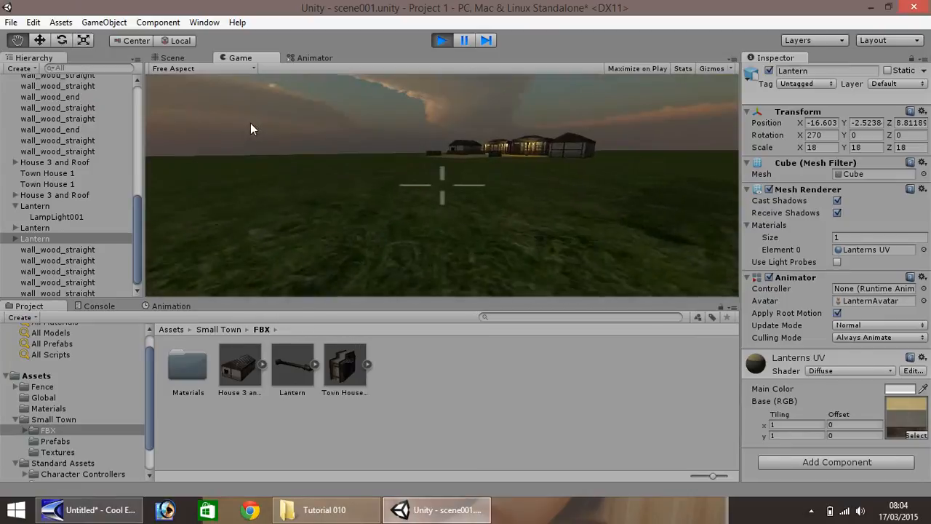
key(w)
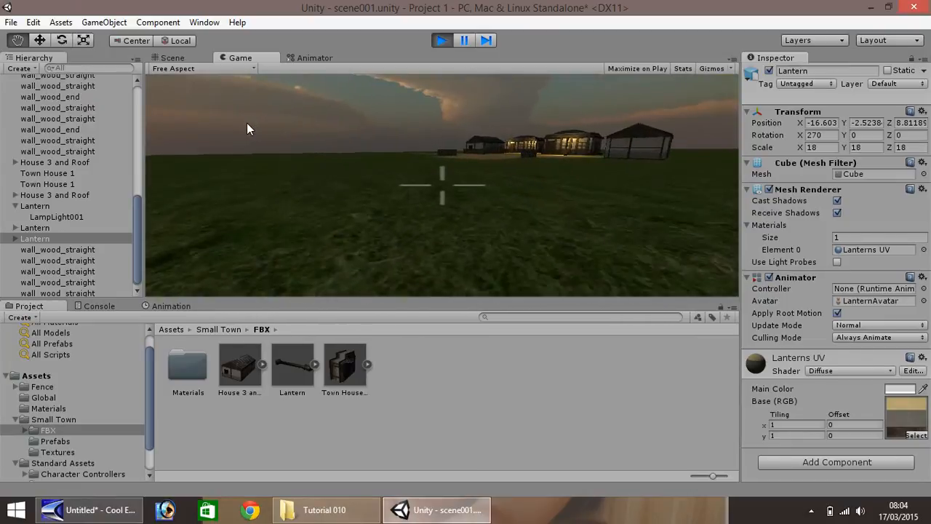
key(w)
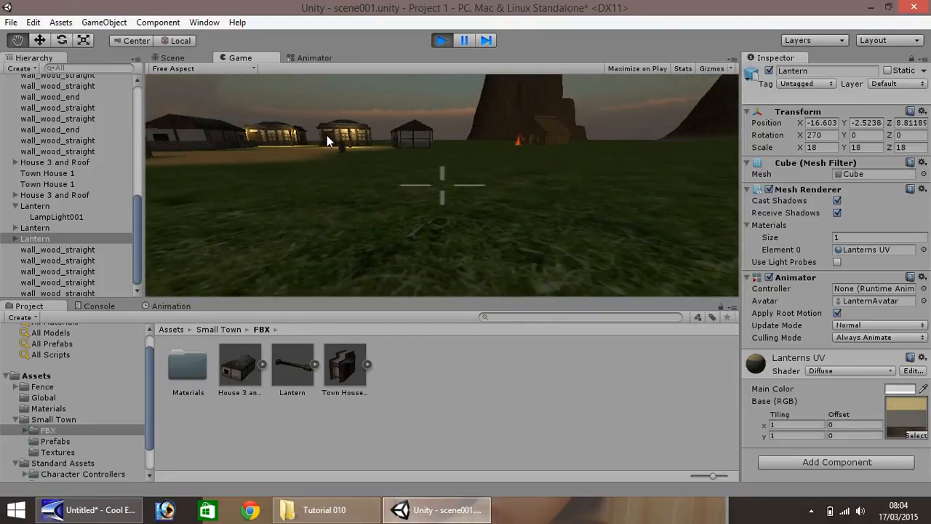
key(w)
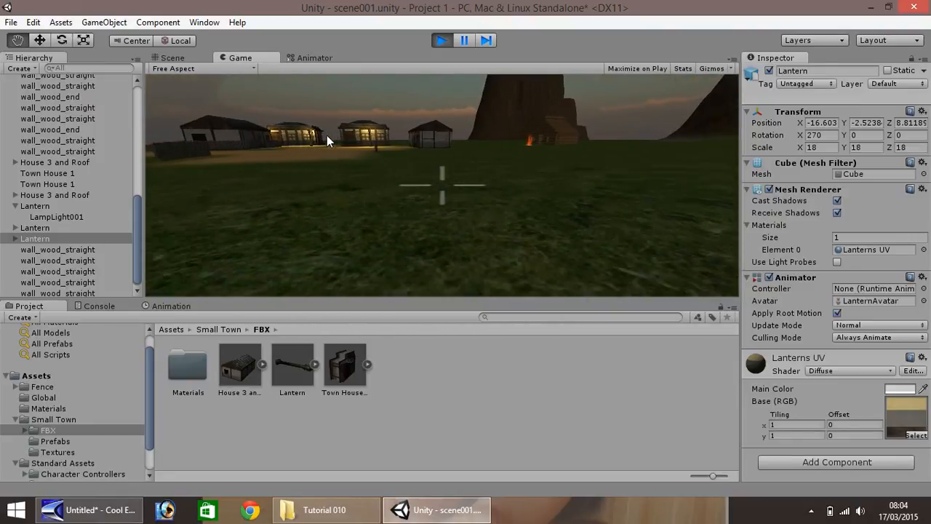
key(a)
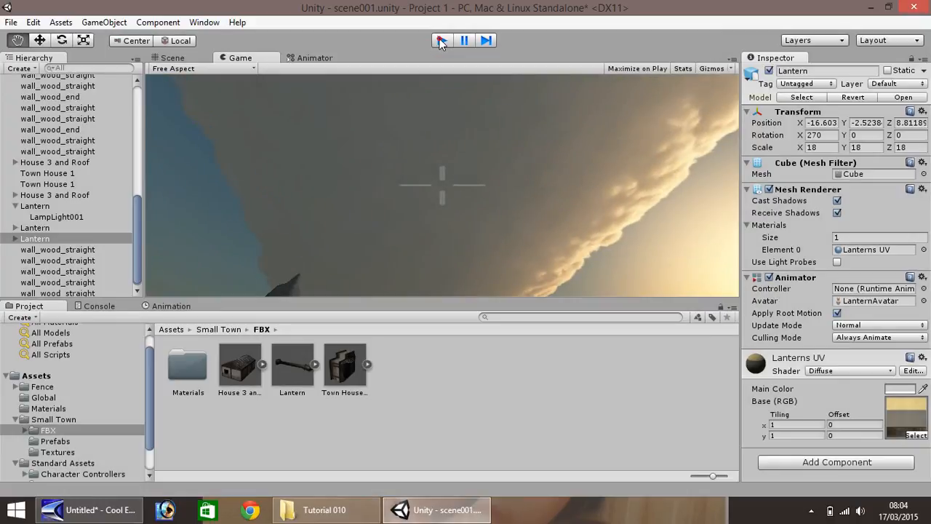
click(439, 40)
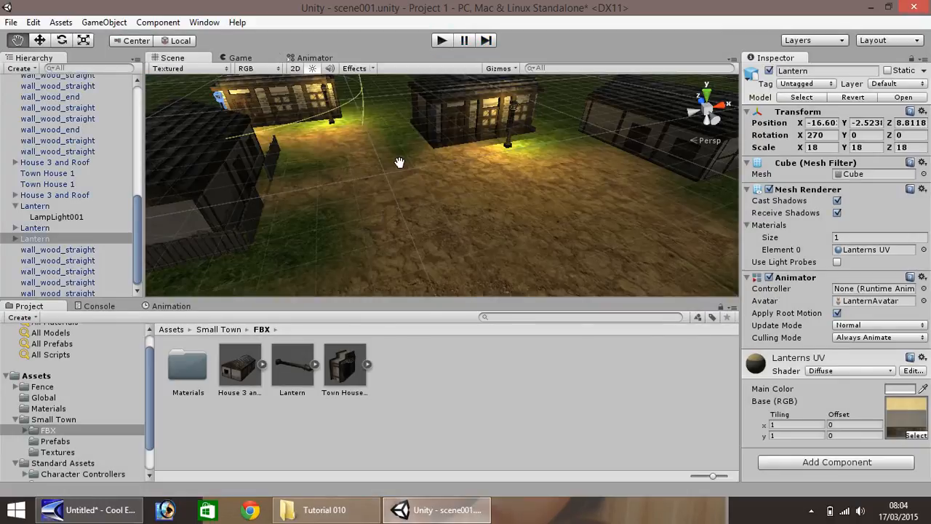